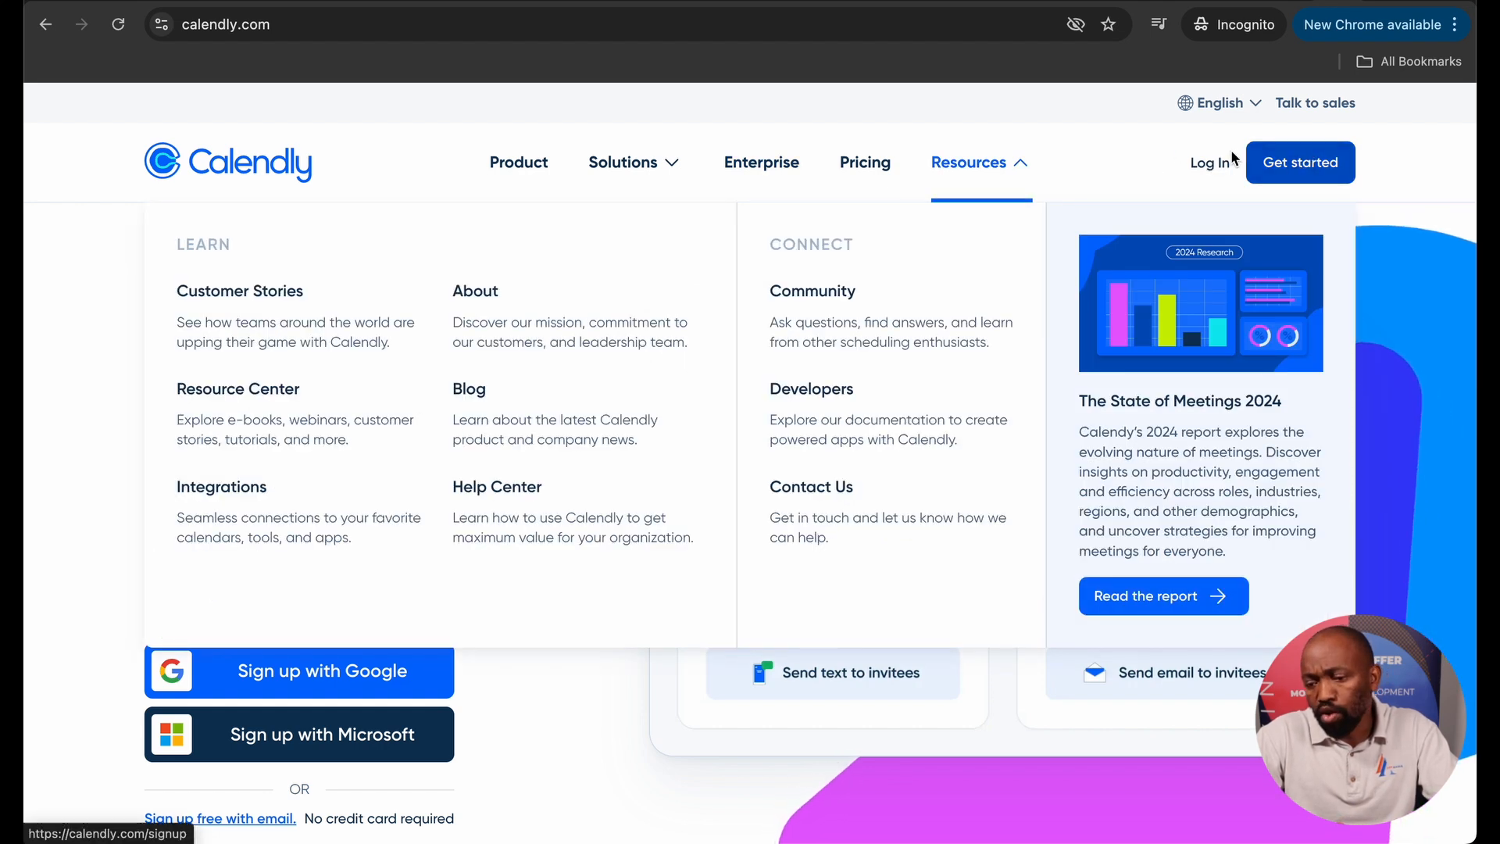
Sign in to Calendly with the account email and password.
click(1209, 162)
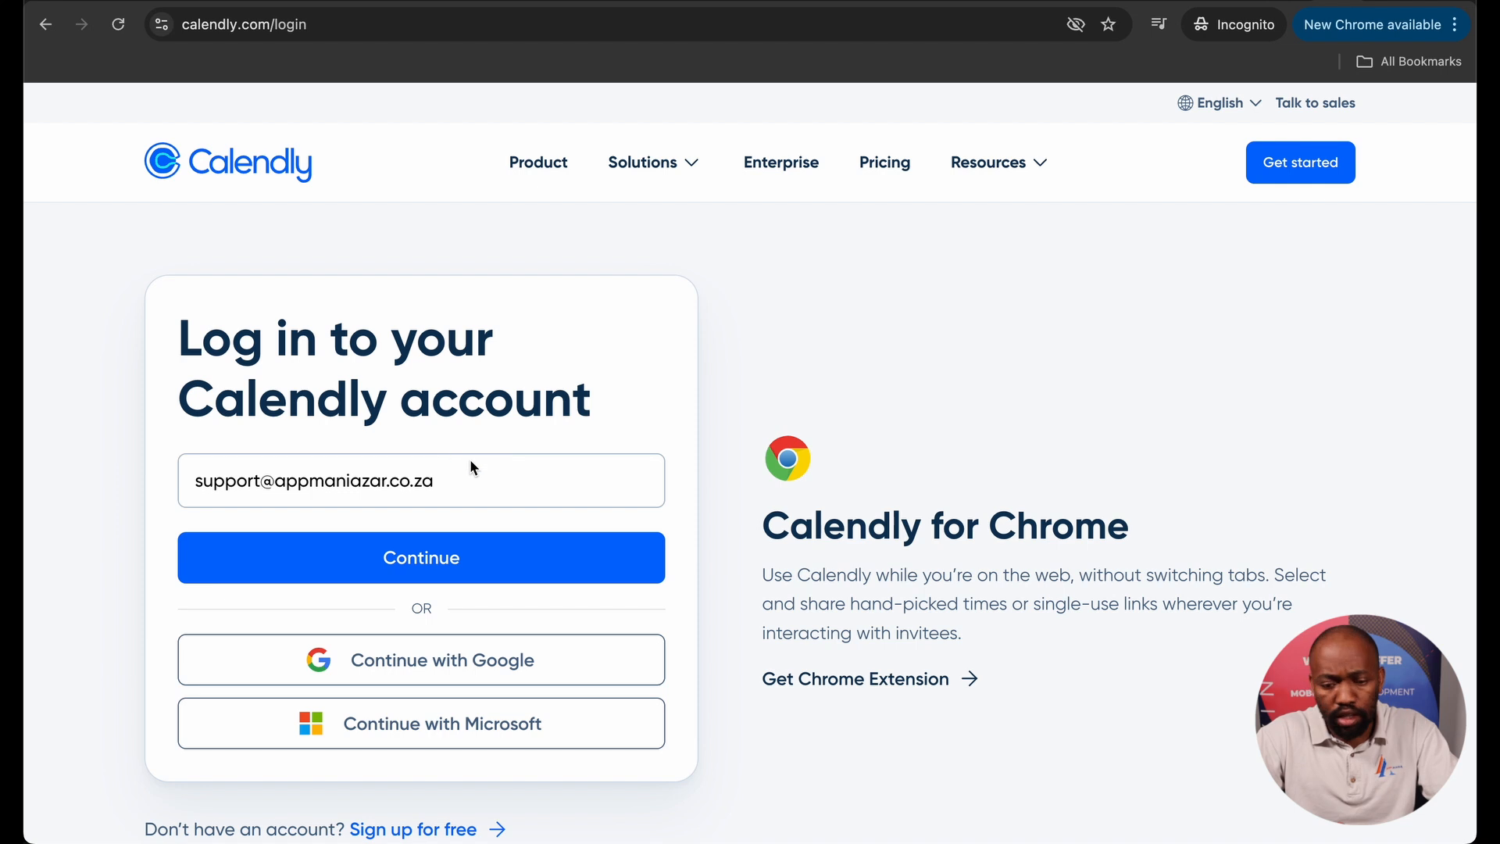
click(487, 475)
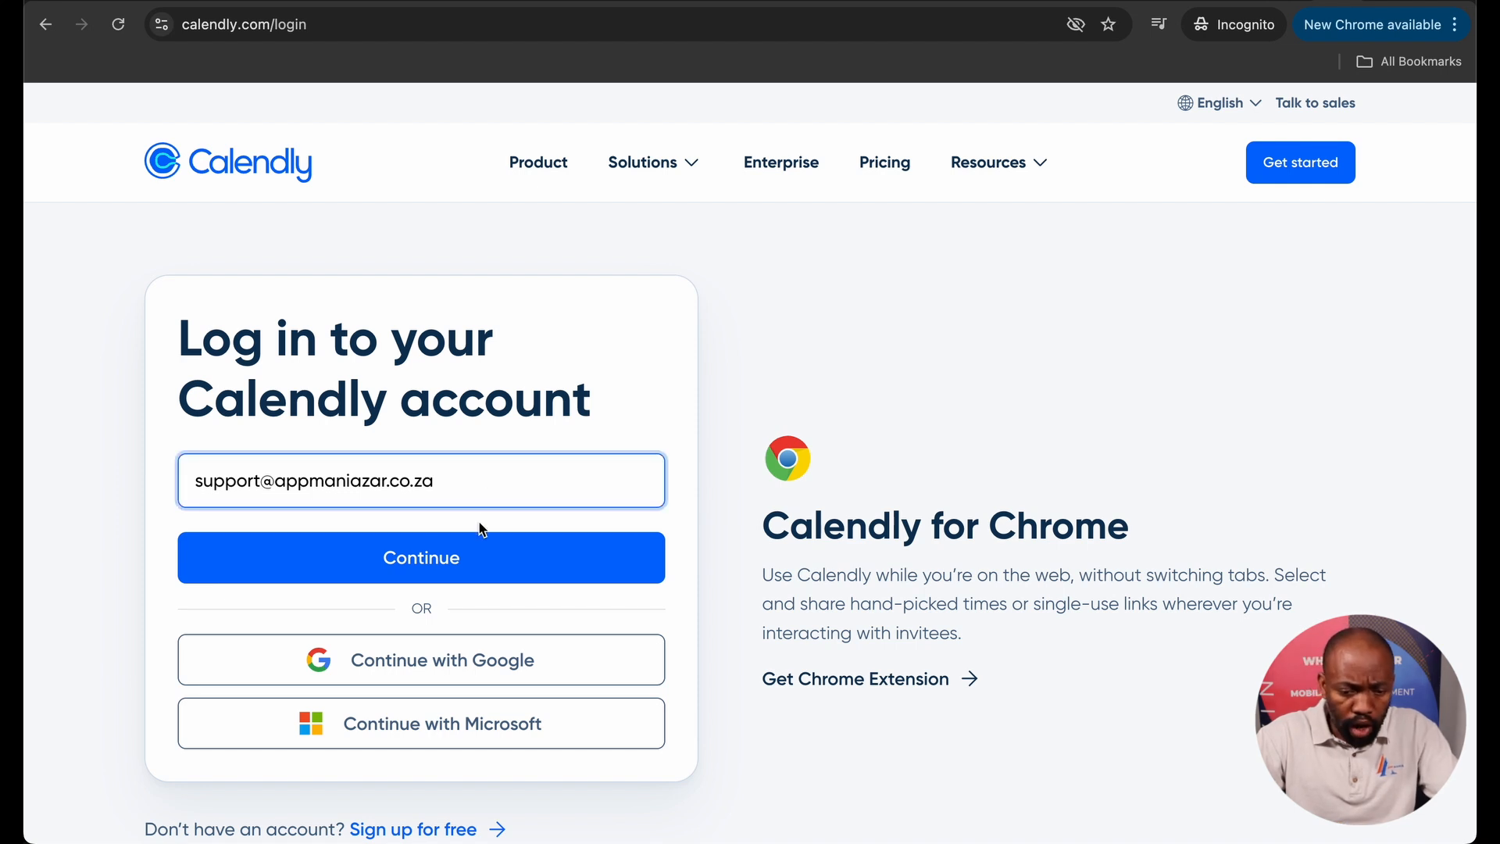
click(362, 547)
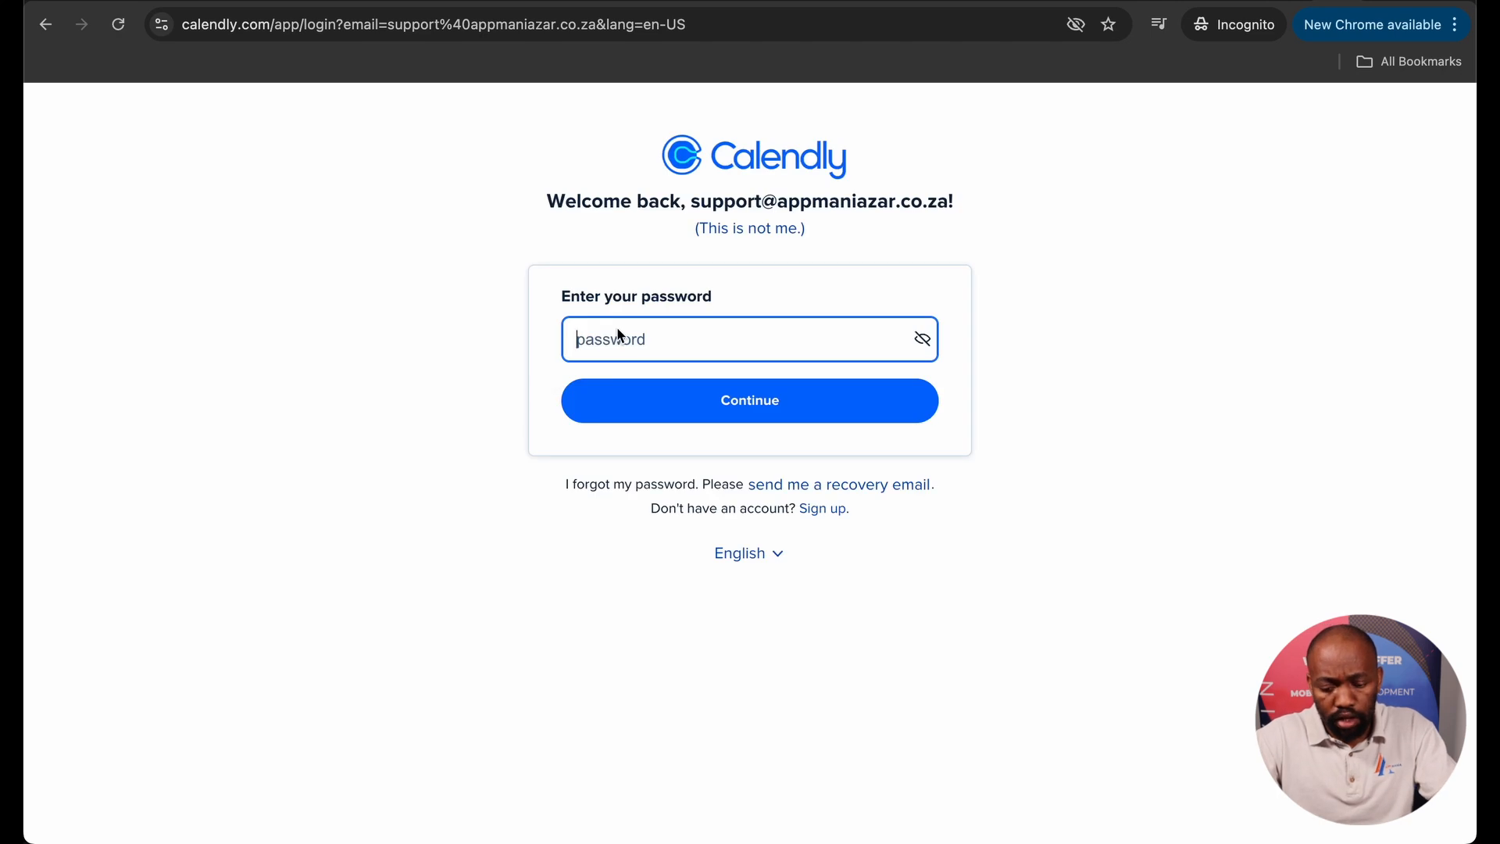
key(super+v)
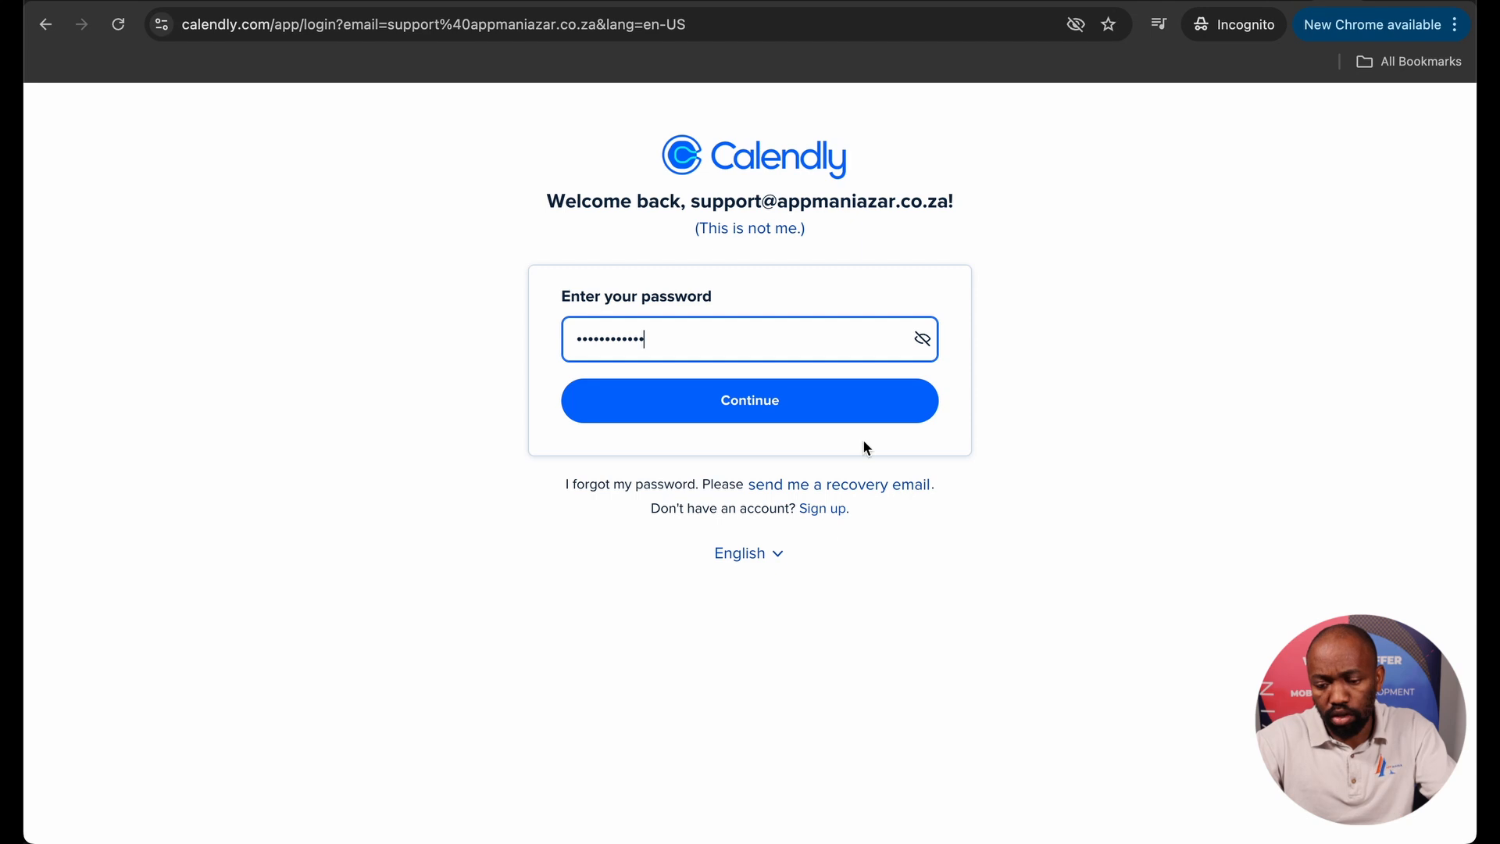
click(874, 414)
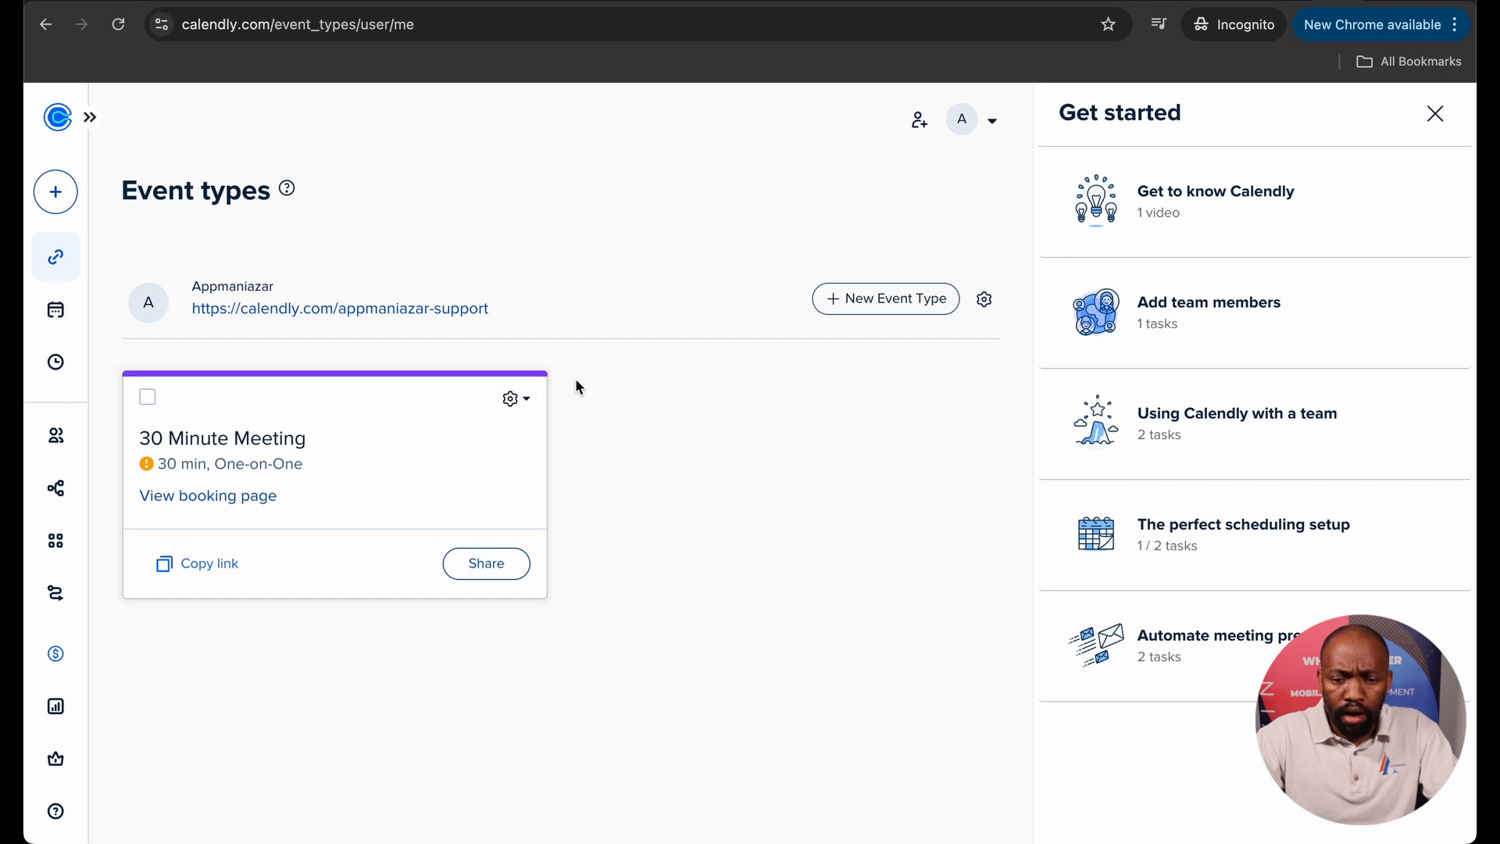
Draft a one-on-one event type called 'Consulting' and set its duration to 15 min.
click(858, 304)
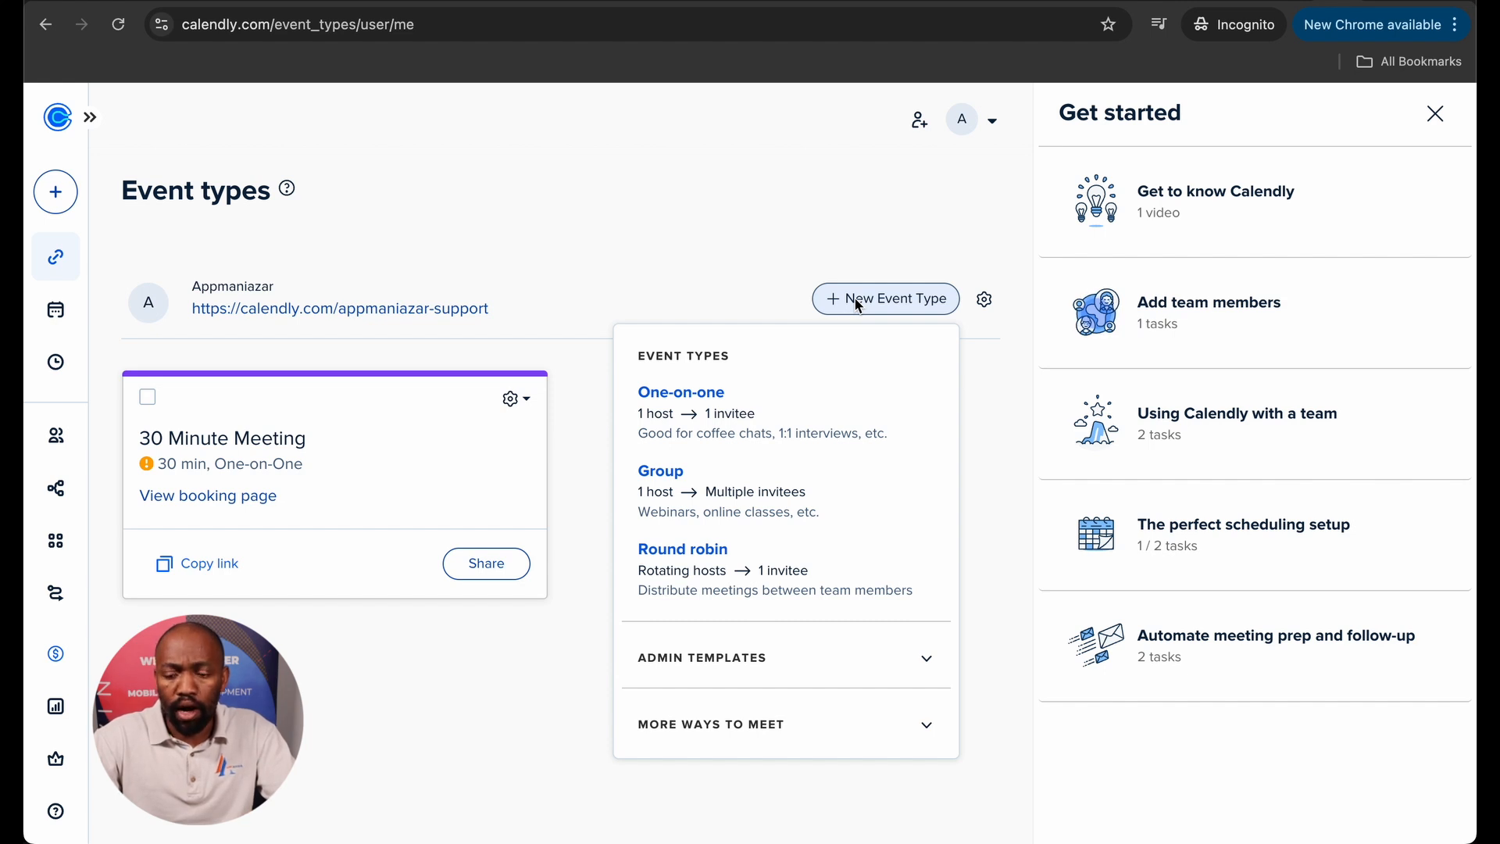
click(774, 410)
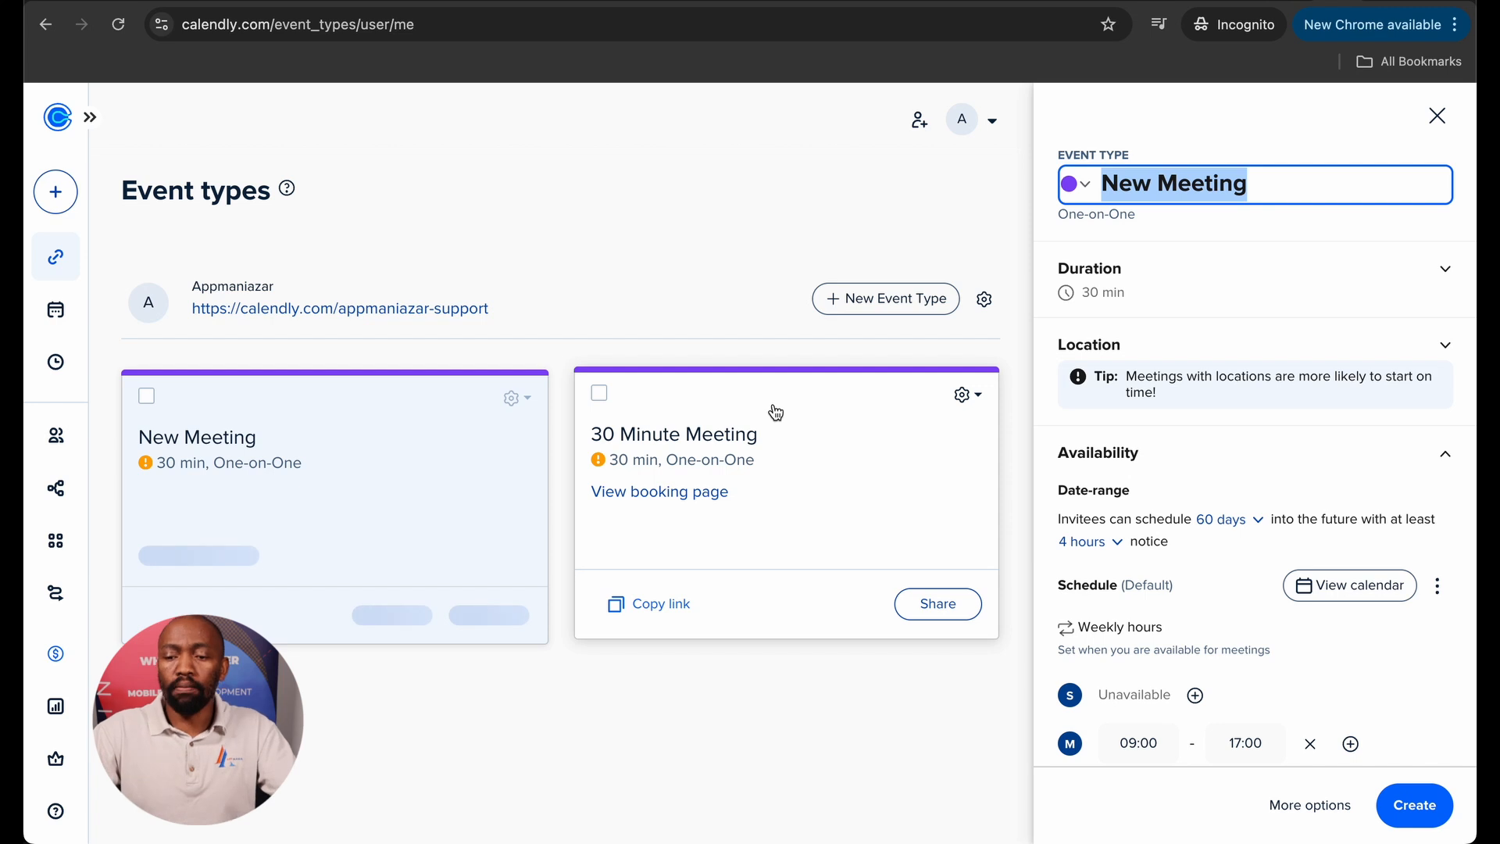
key(Caps_Lock)
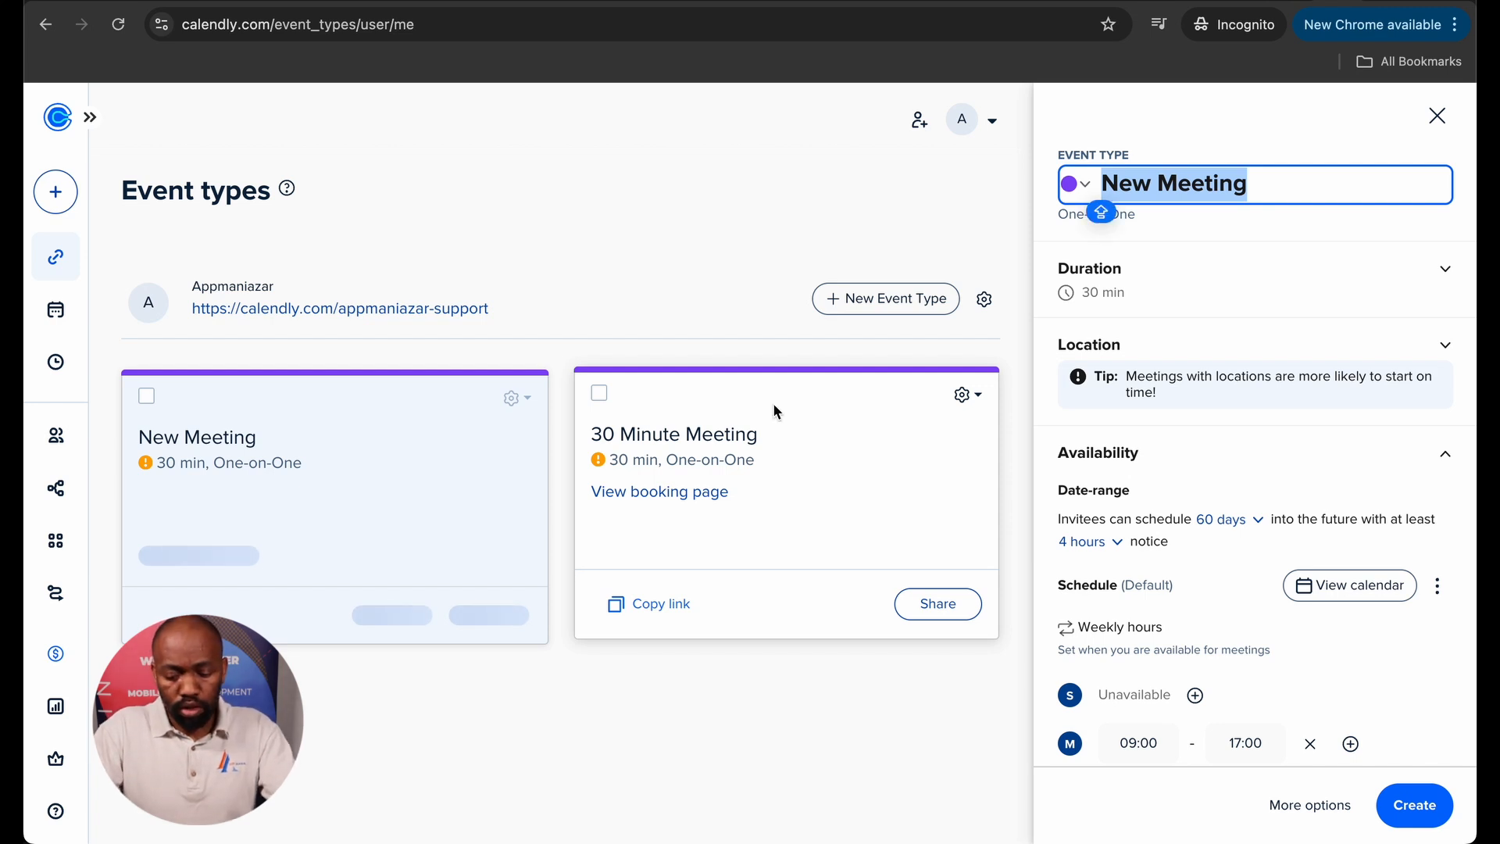
text(Consulting)
click(1239, 281)
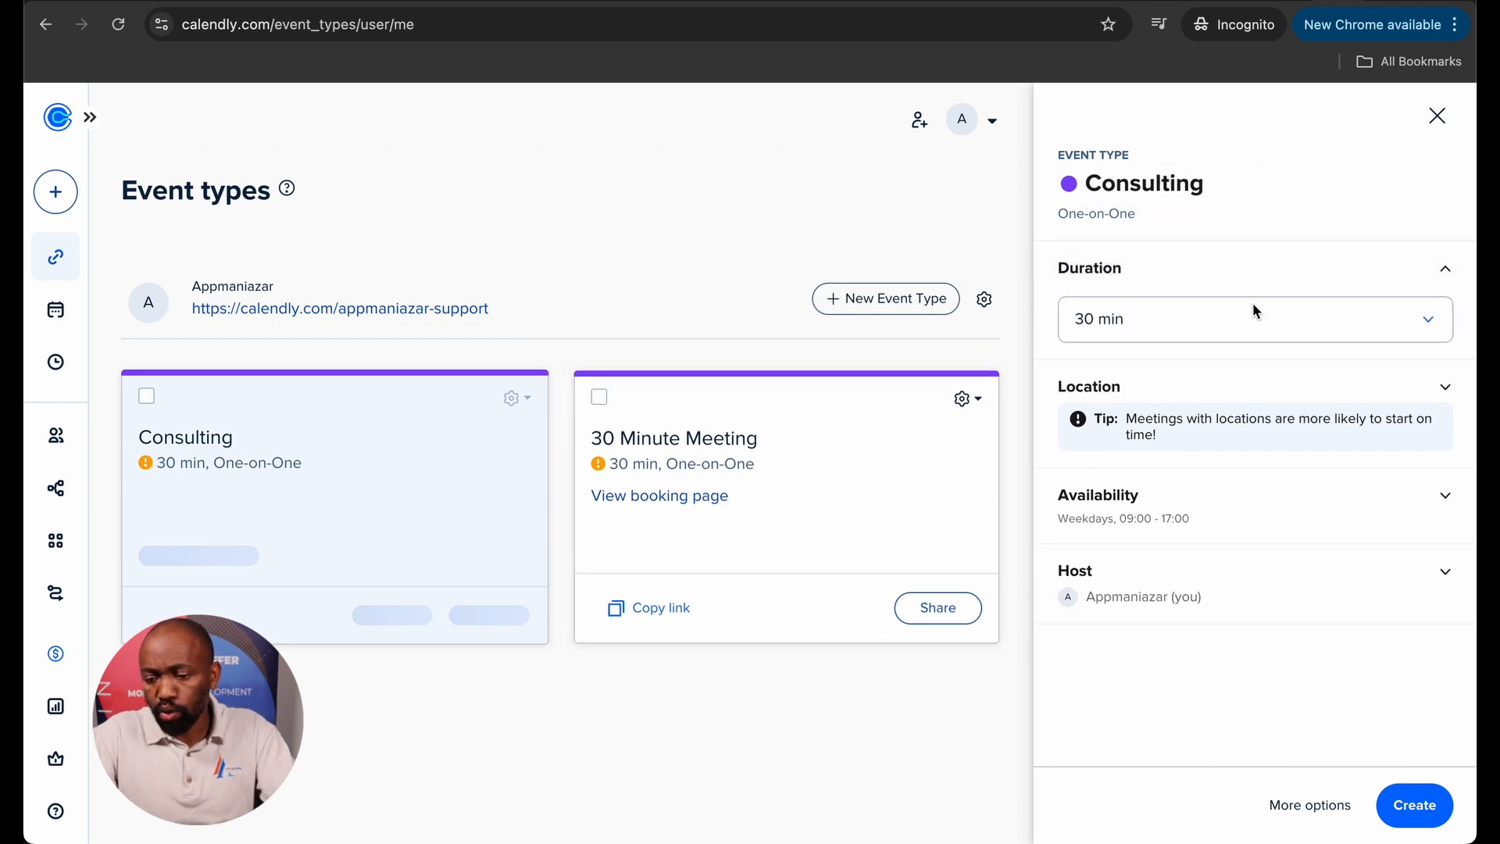
click(1397, 325)
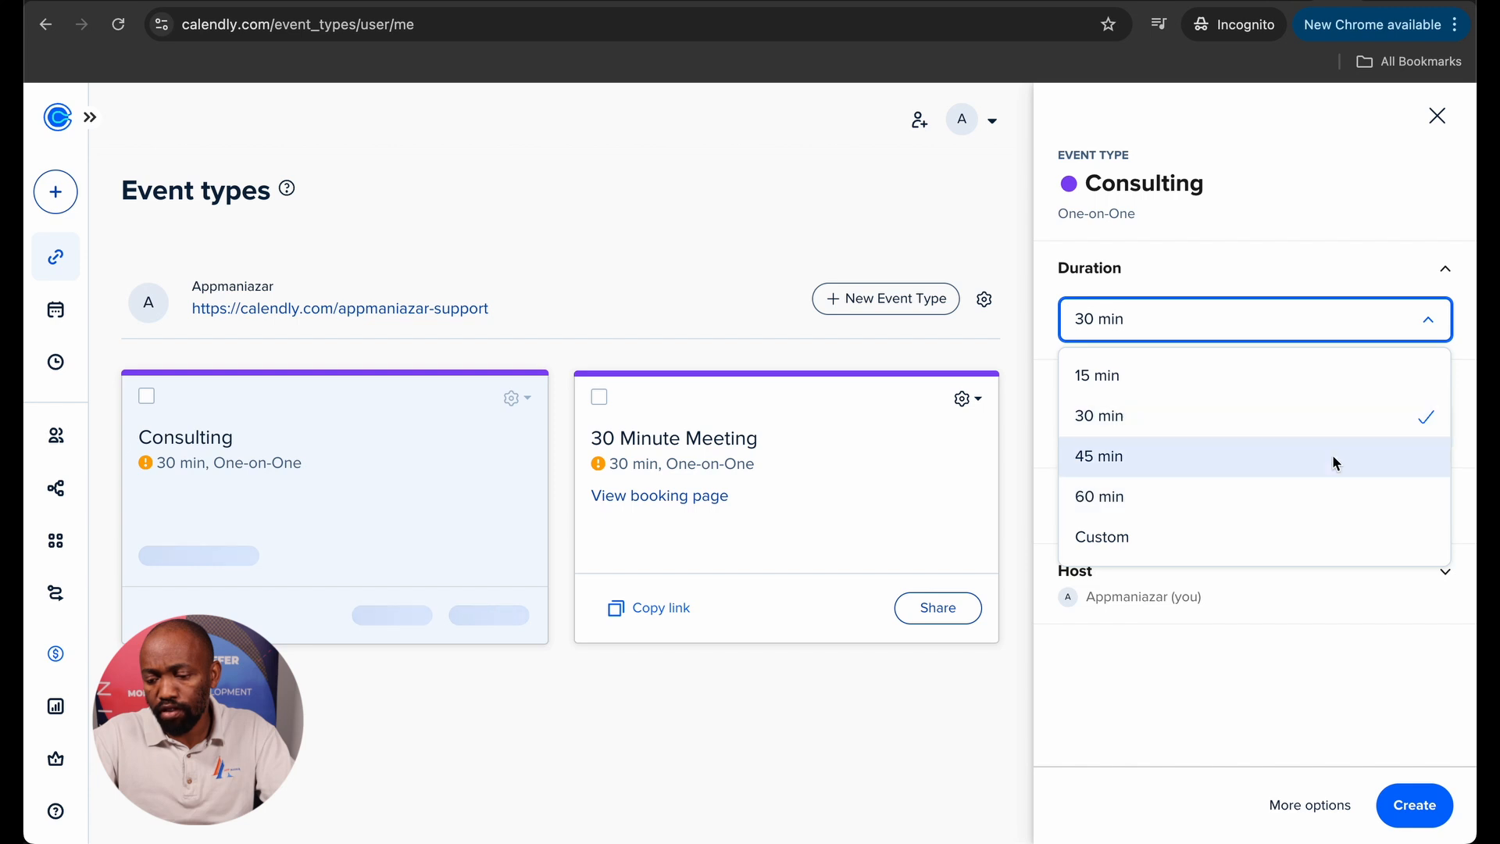
click(1326, 392)
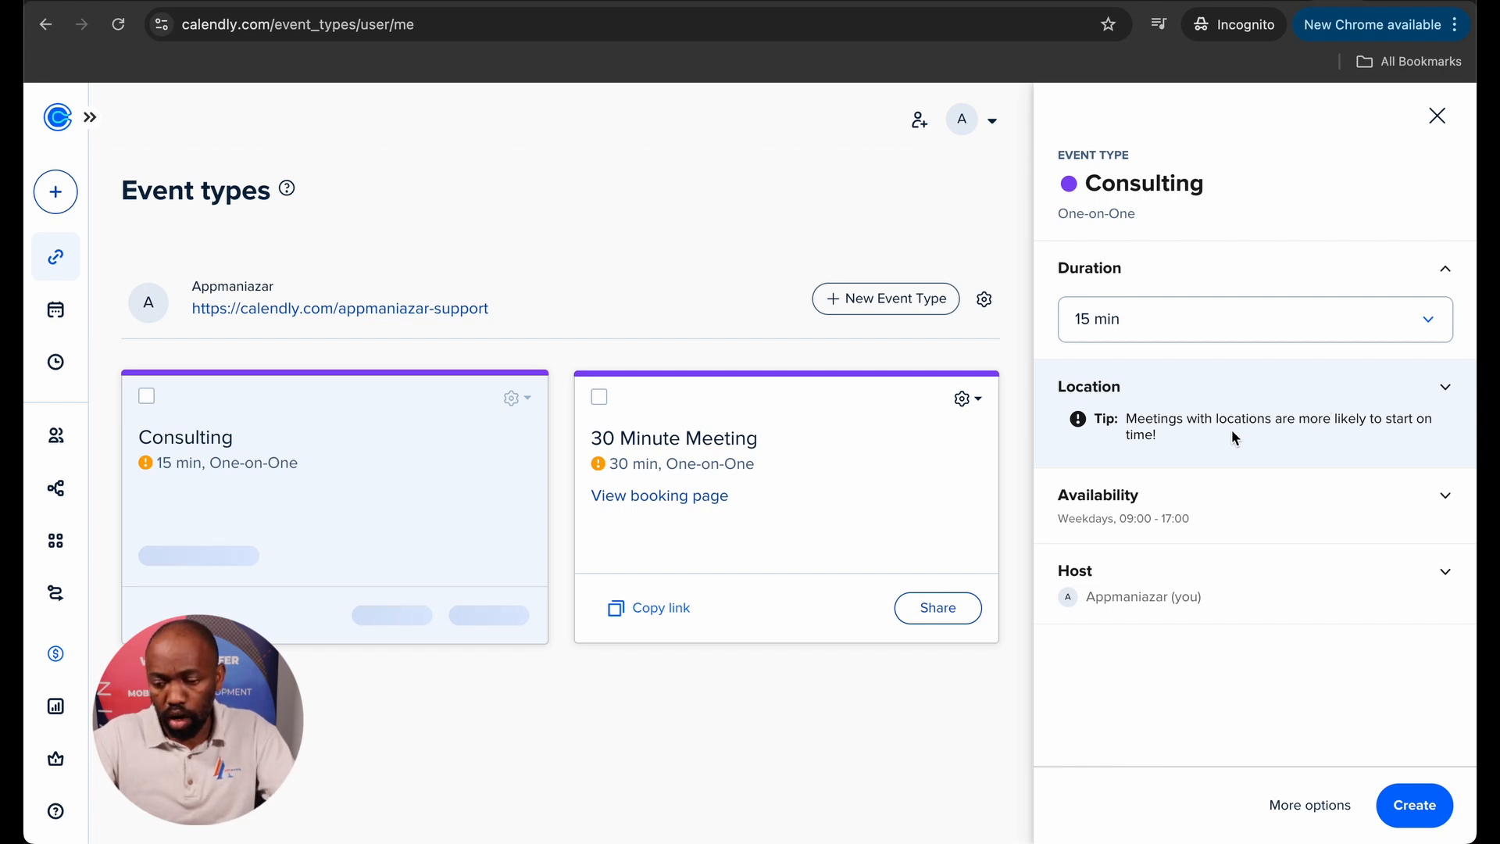
Expand Availability and set Monday's end time to 12:00.
click(1226, 479)
scroll(1234, 498, down, 4)
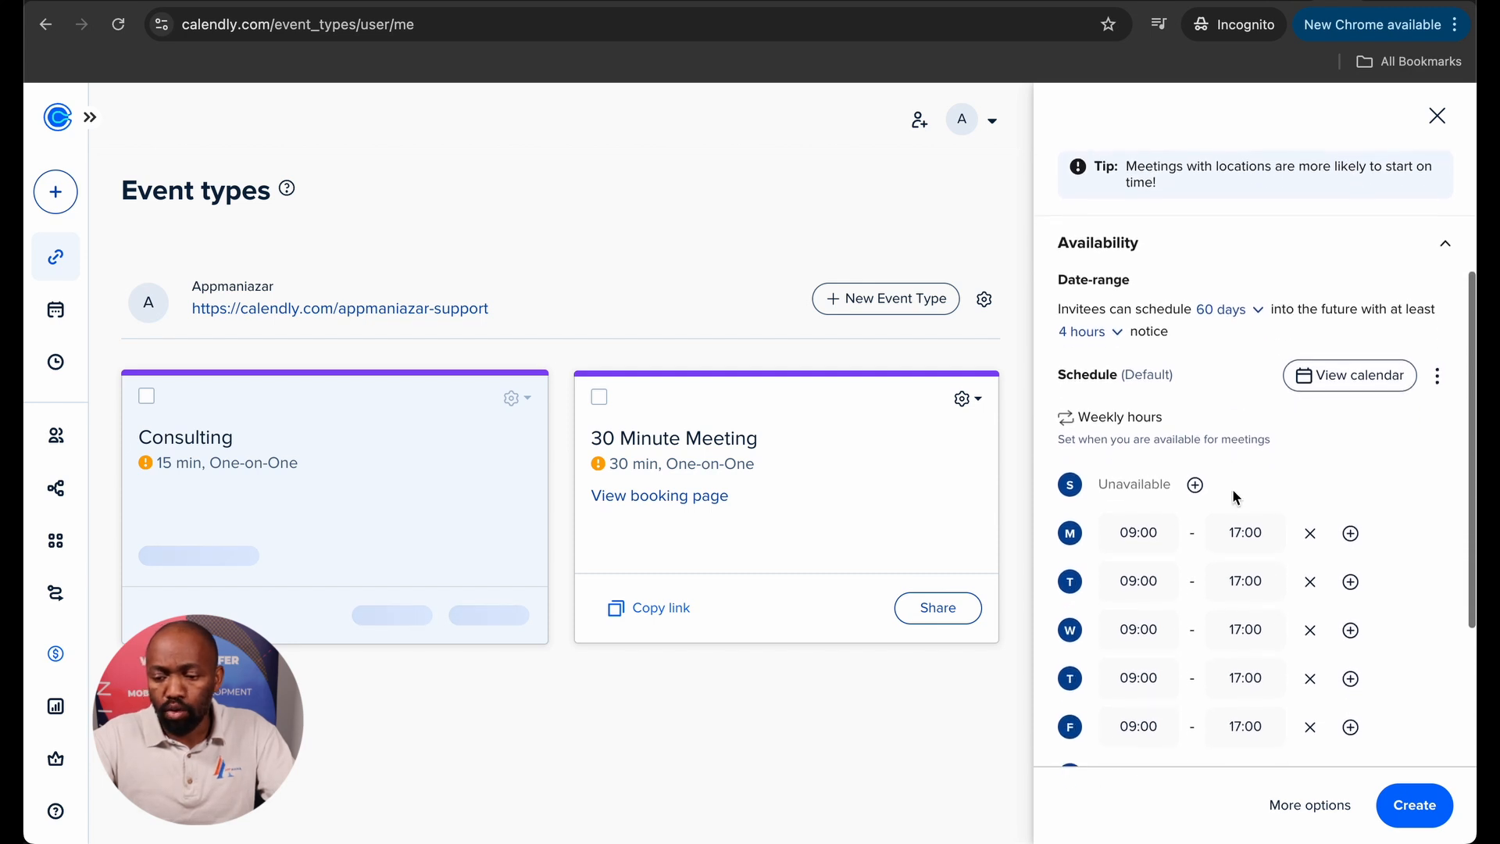
scroll(1232, 495, down, 1)
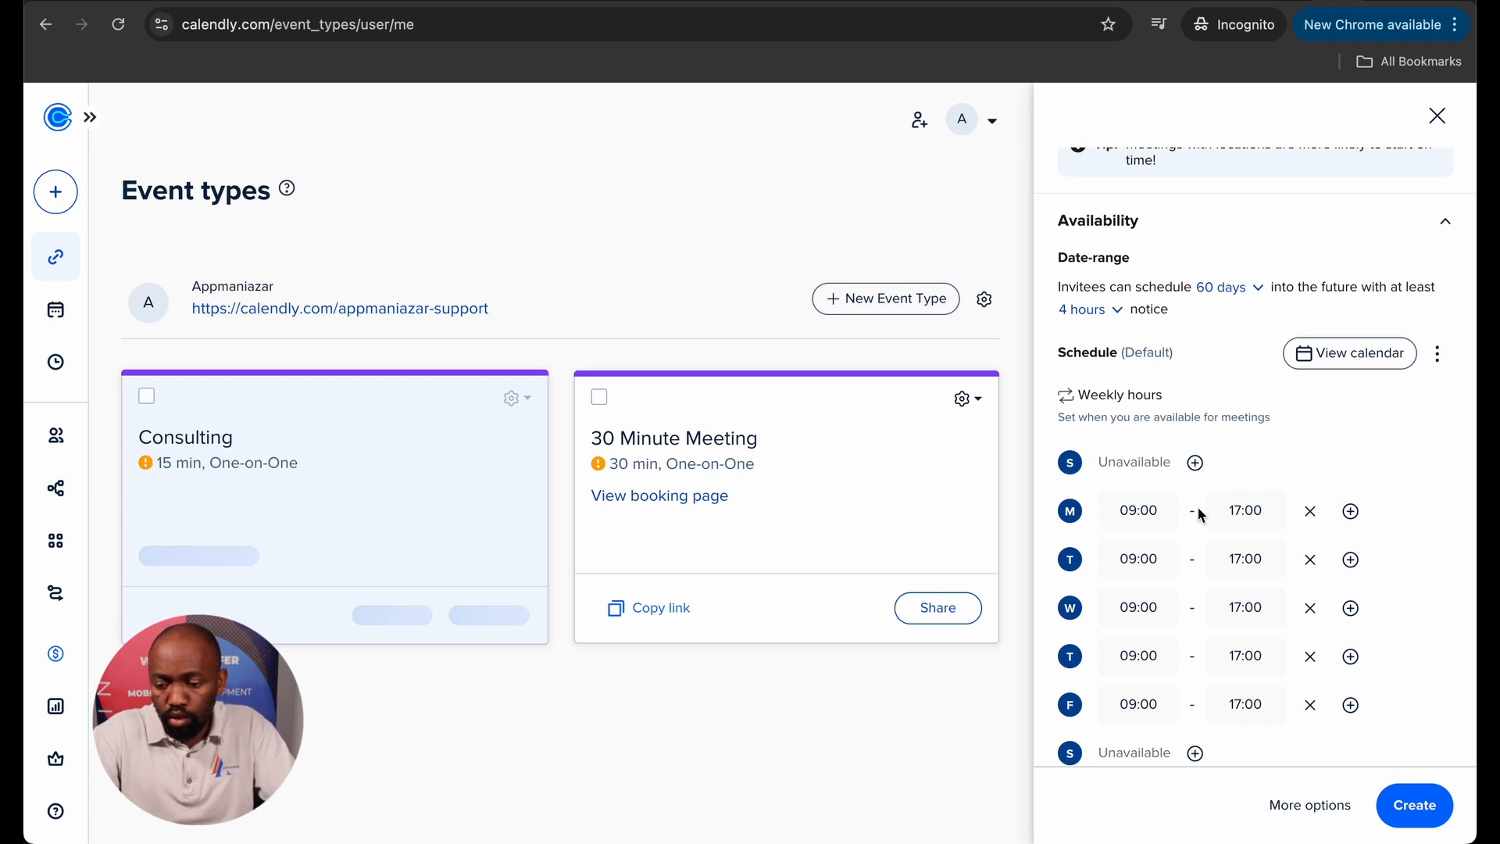
scroll(1197, 515, down, 2)
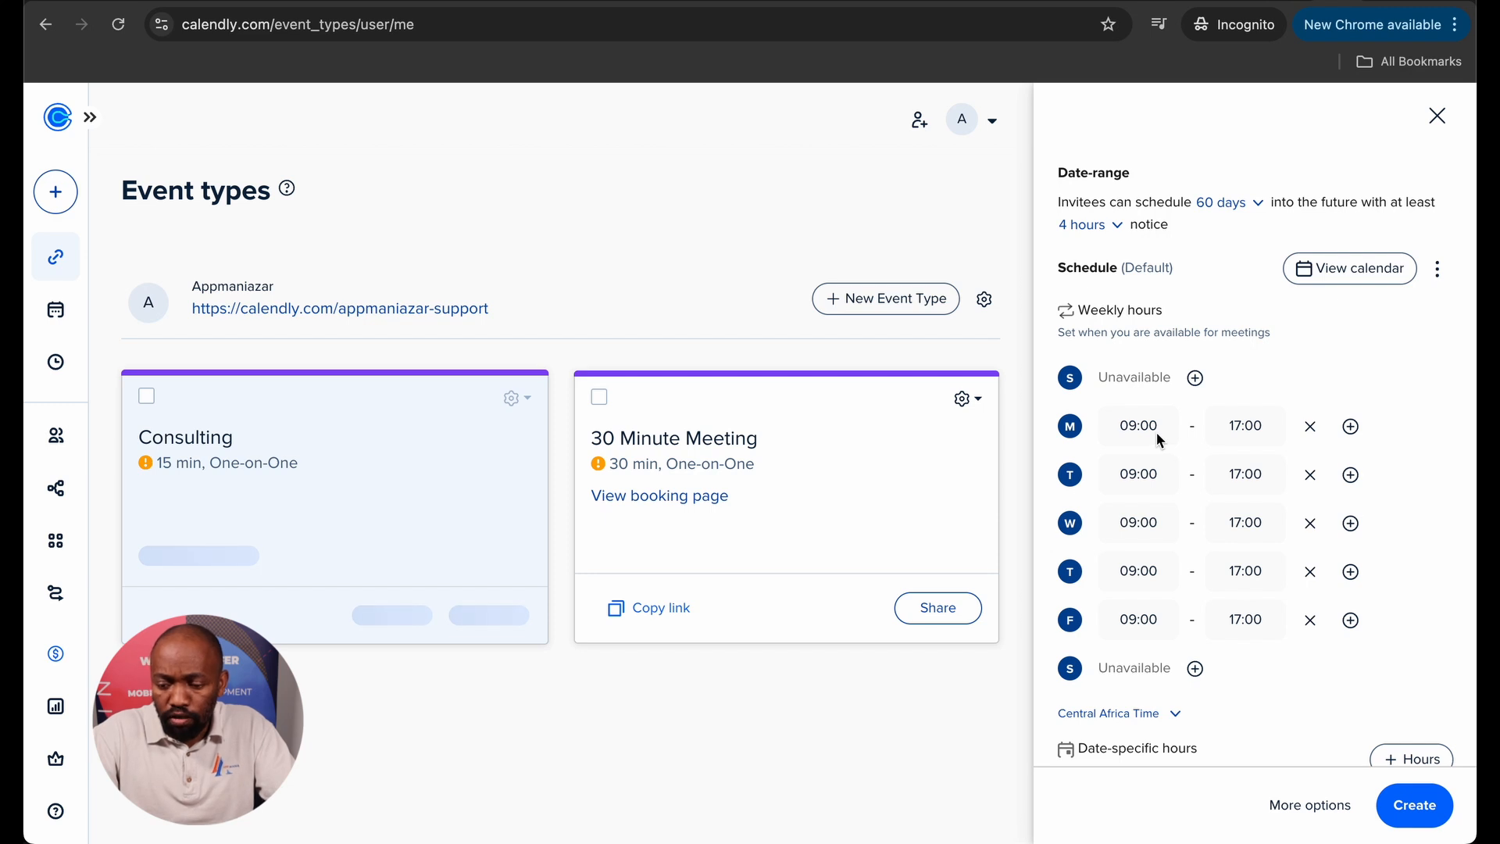
click(1230, 436)
scroll(1234, 514, up, 4)
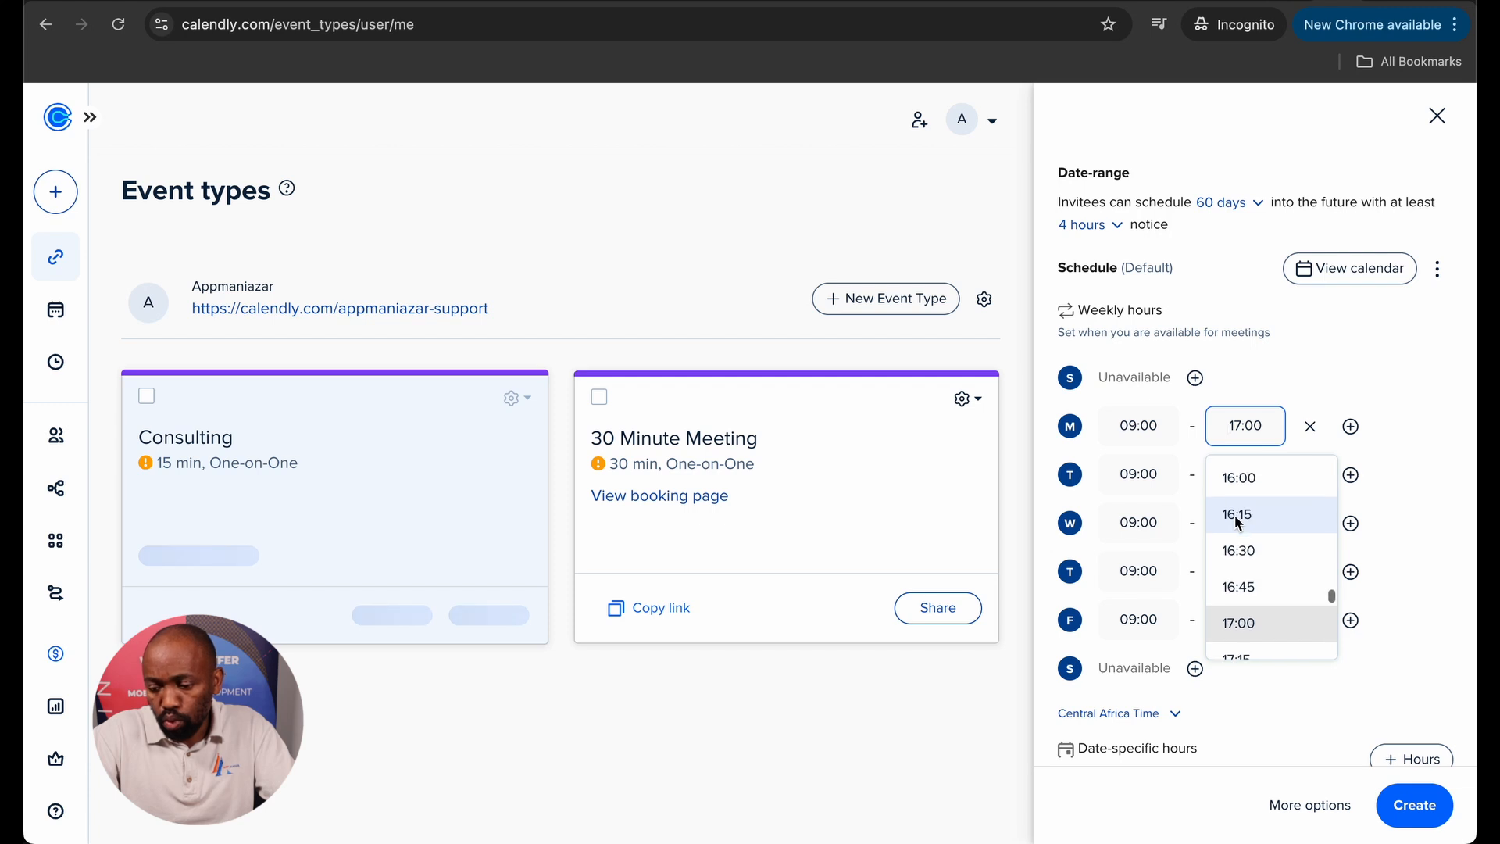
scroll(1234, 516, up, 5)
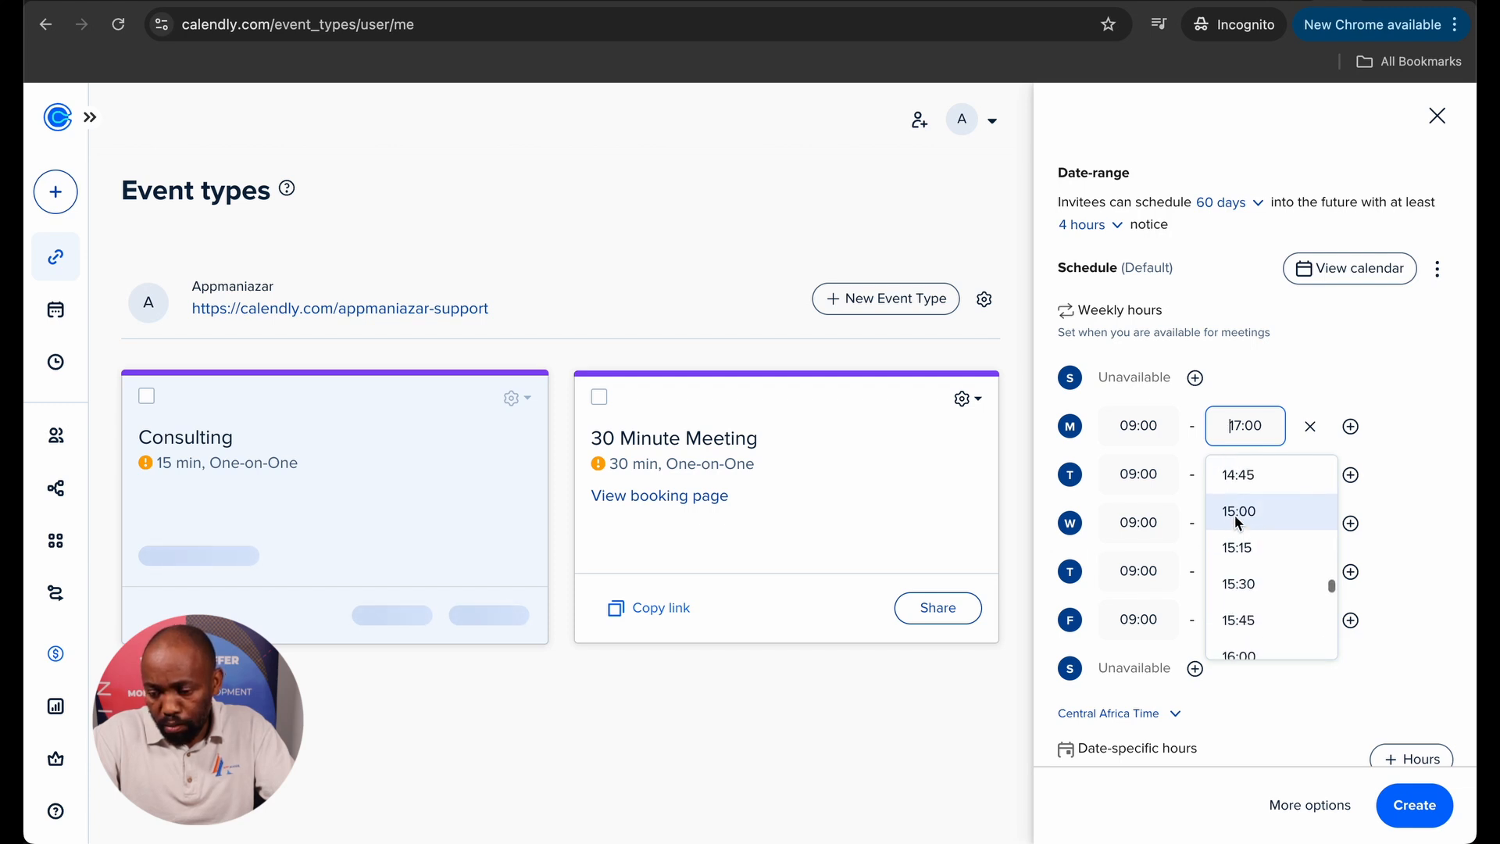
scroll(1235, 519, up, 3)
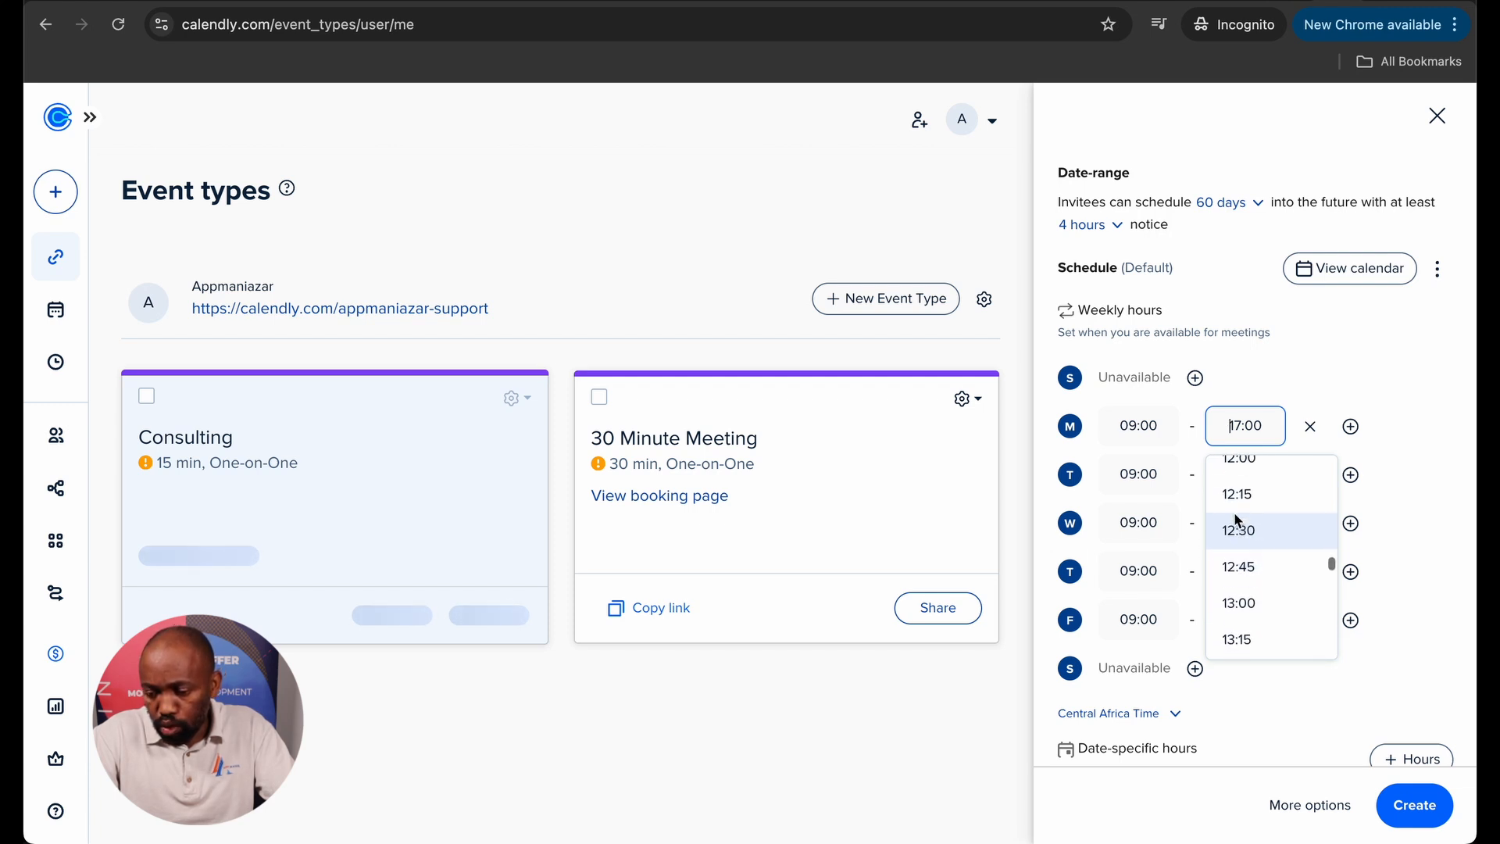
click(1234, 512)
Set Tuesday's end time to 12:00 and start choosing a new Tuesday start time.
click(1242, 474)
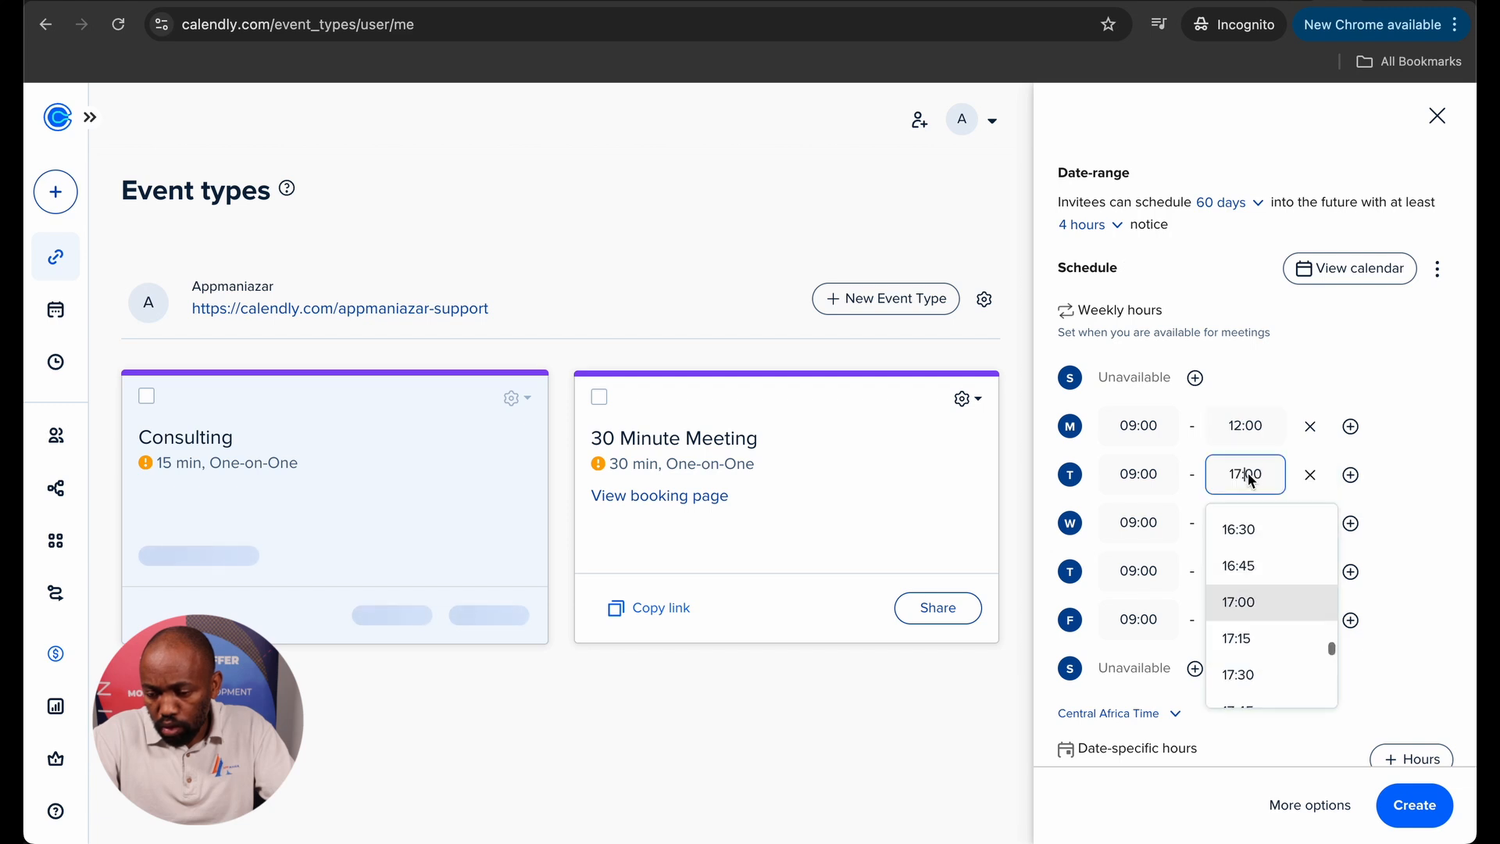
scroll(1238, 528, up, 5)
scroll(1236, 531, up, 6)
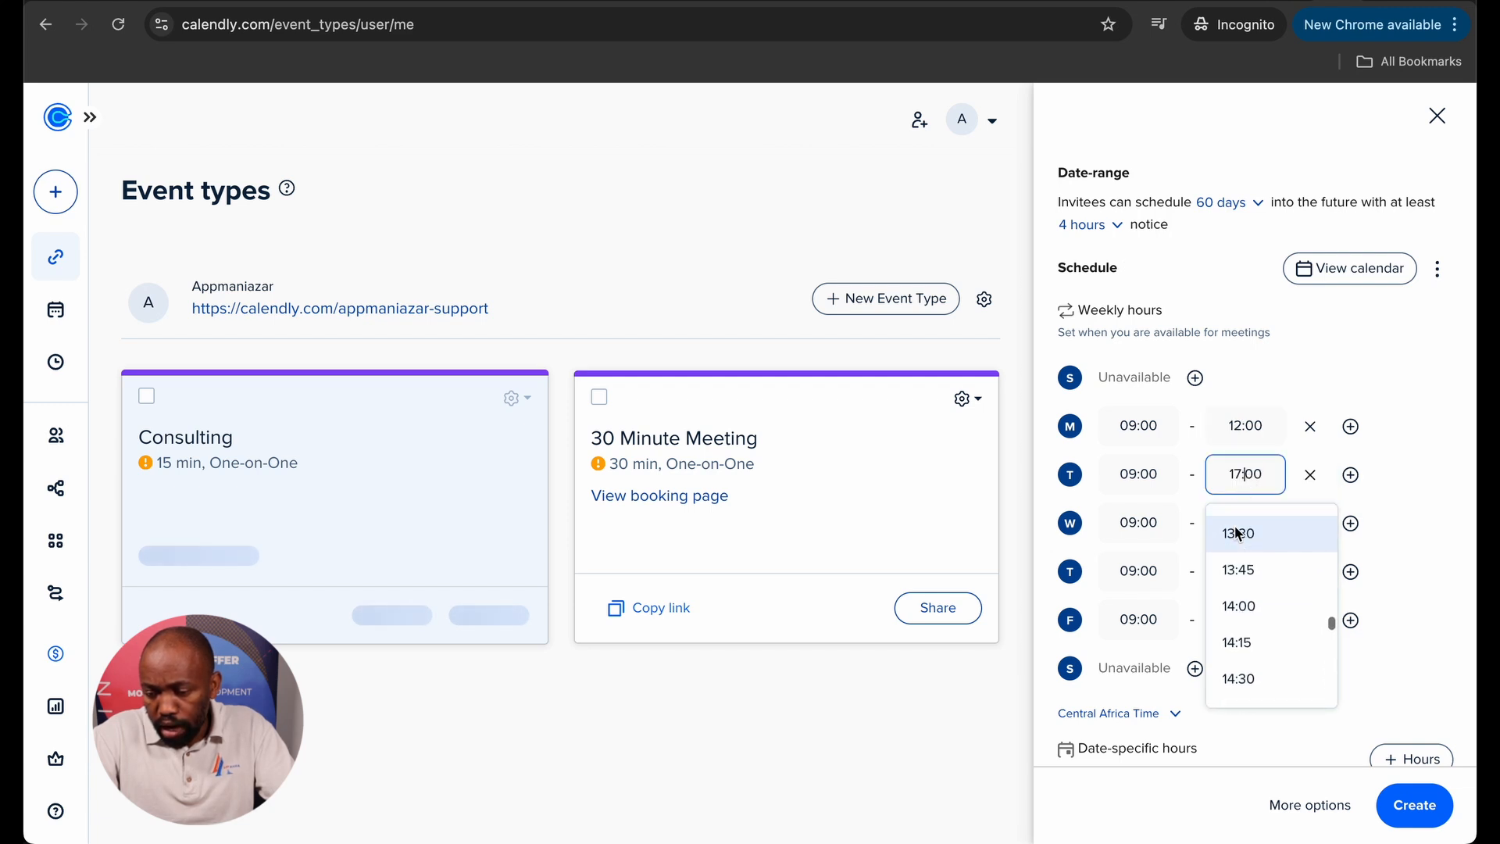
scroll(1235, 533, up, 2)
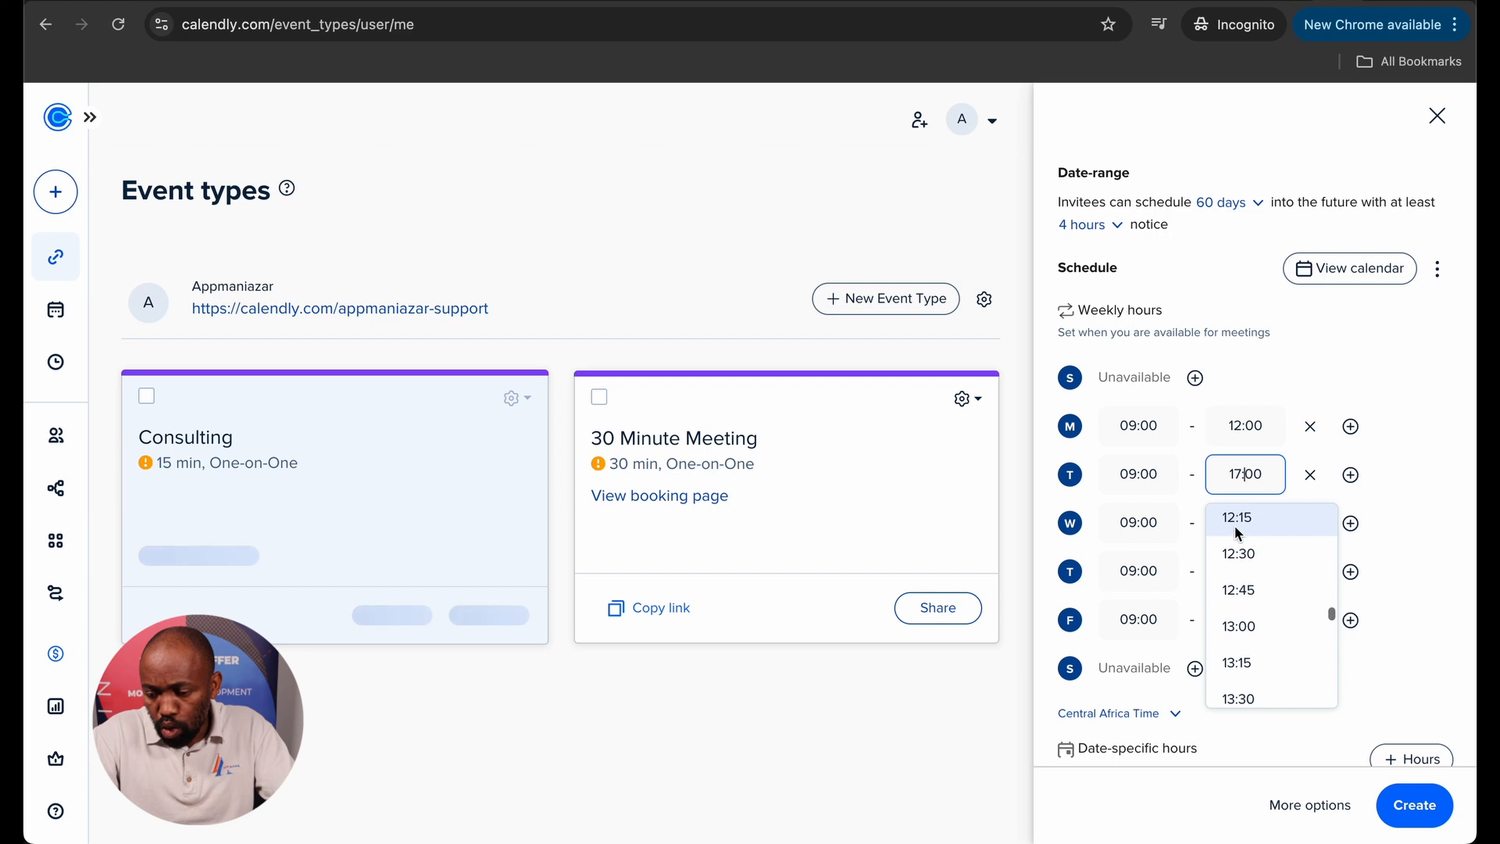
click(1238, 533)
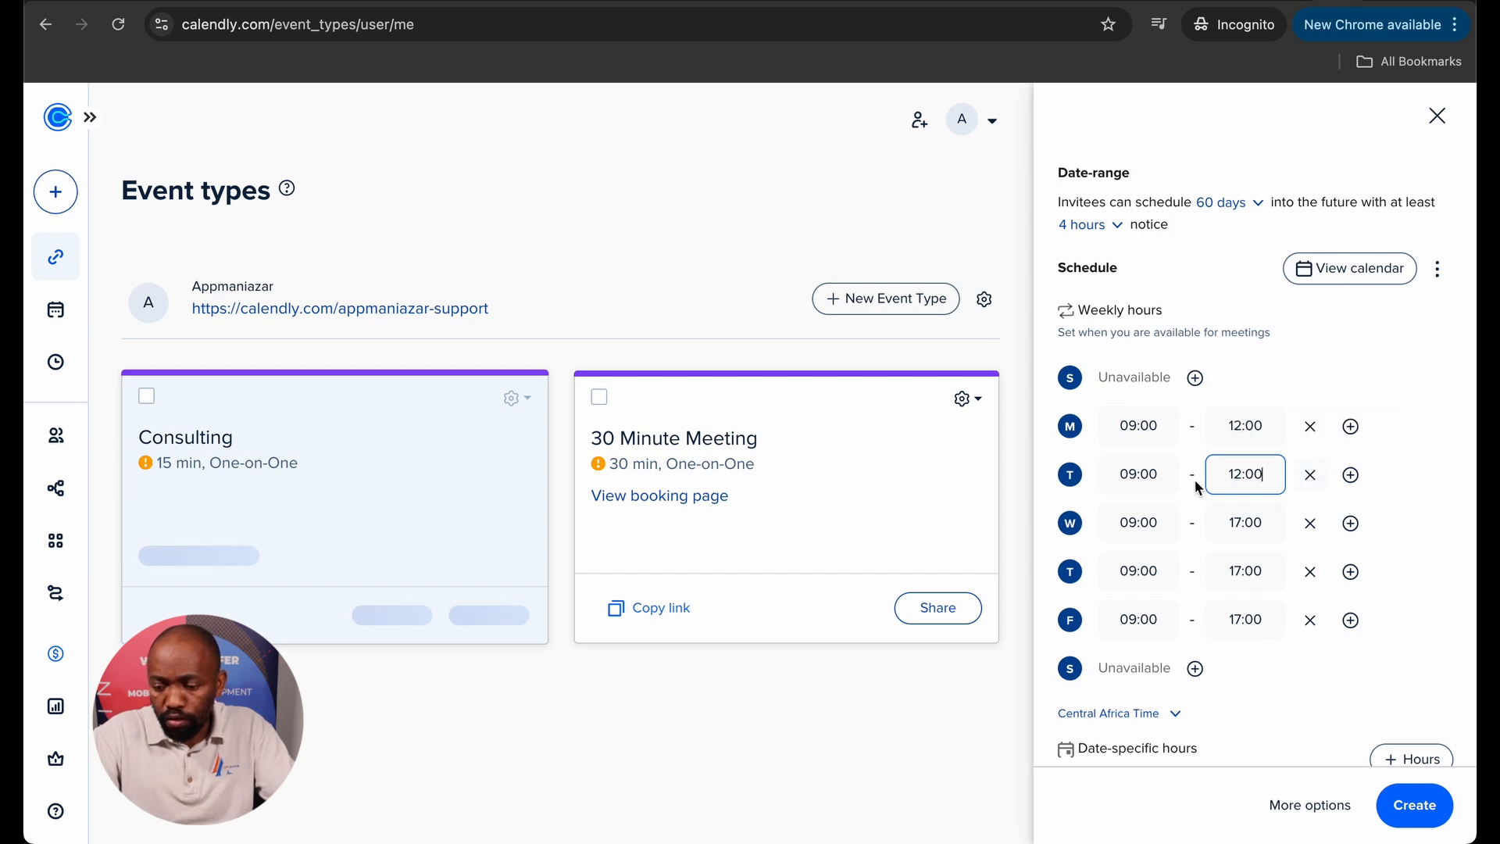
click(1125, 477)
scroll(1132, 561, down, 5)
scroll(1131, 547, down, 4)
Set Tuesday's hours to 14:00–16:00.
click(1131, 649)
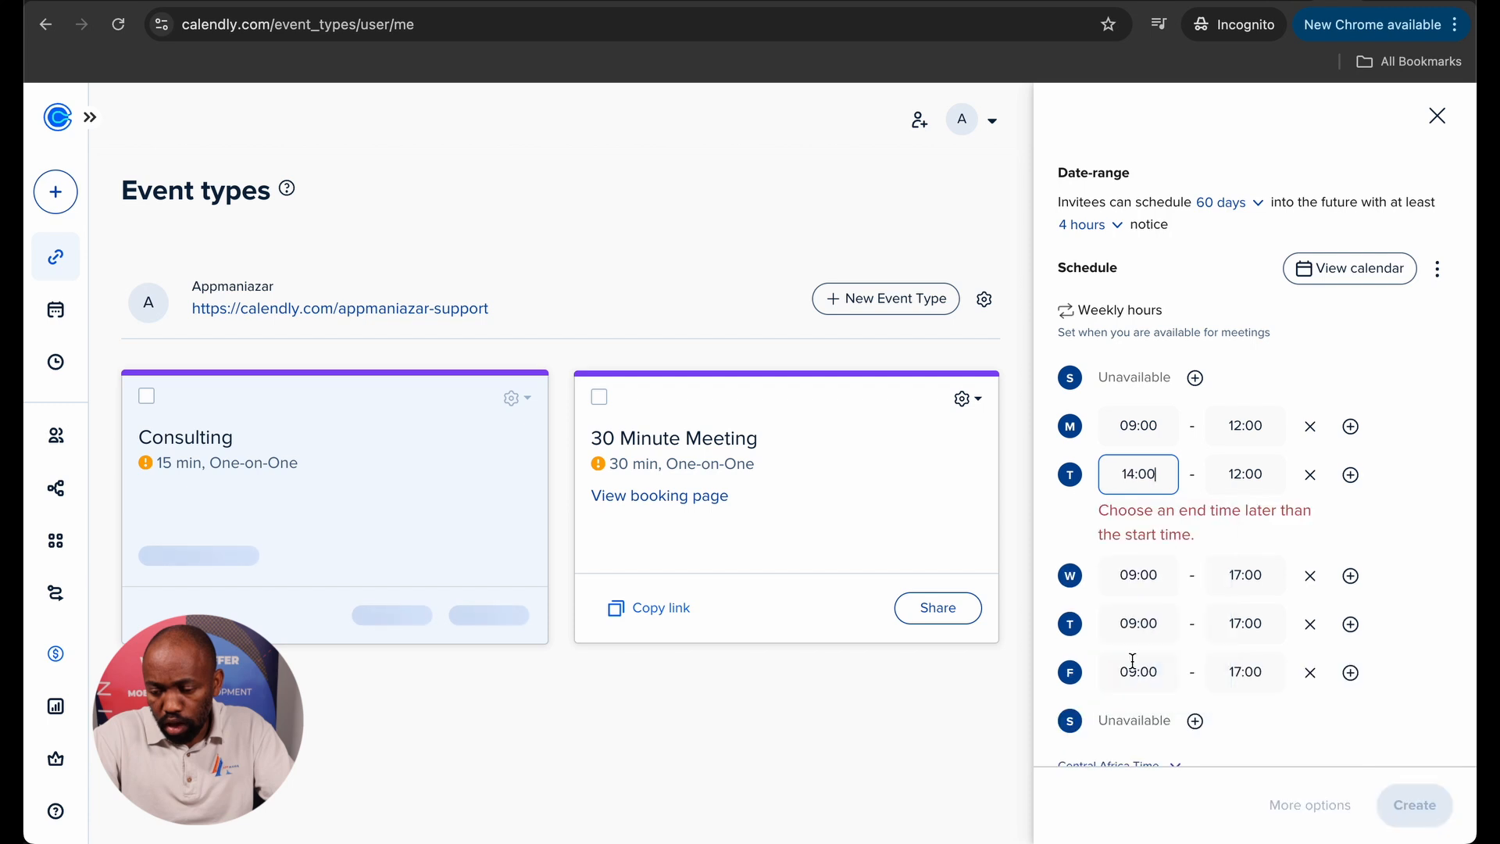
click(1245, 474)
scroll(1250, 594, down, 2)
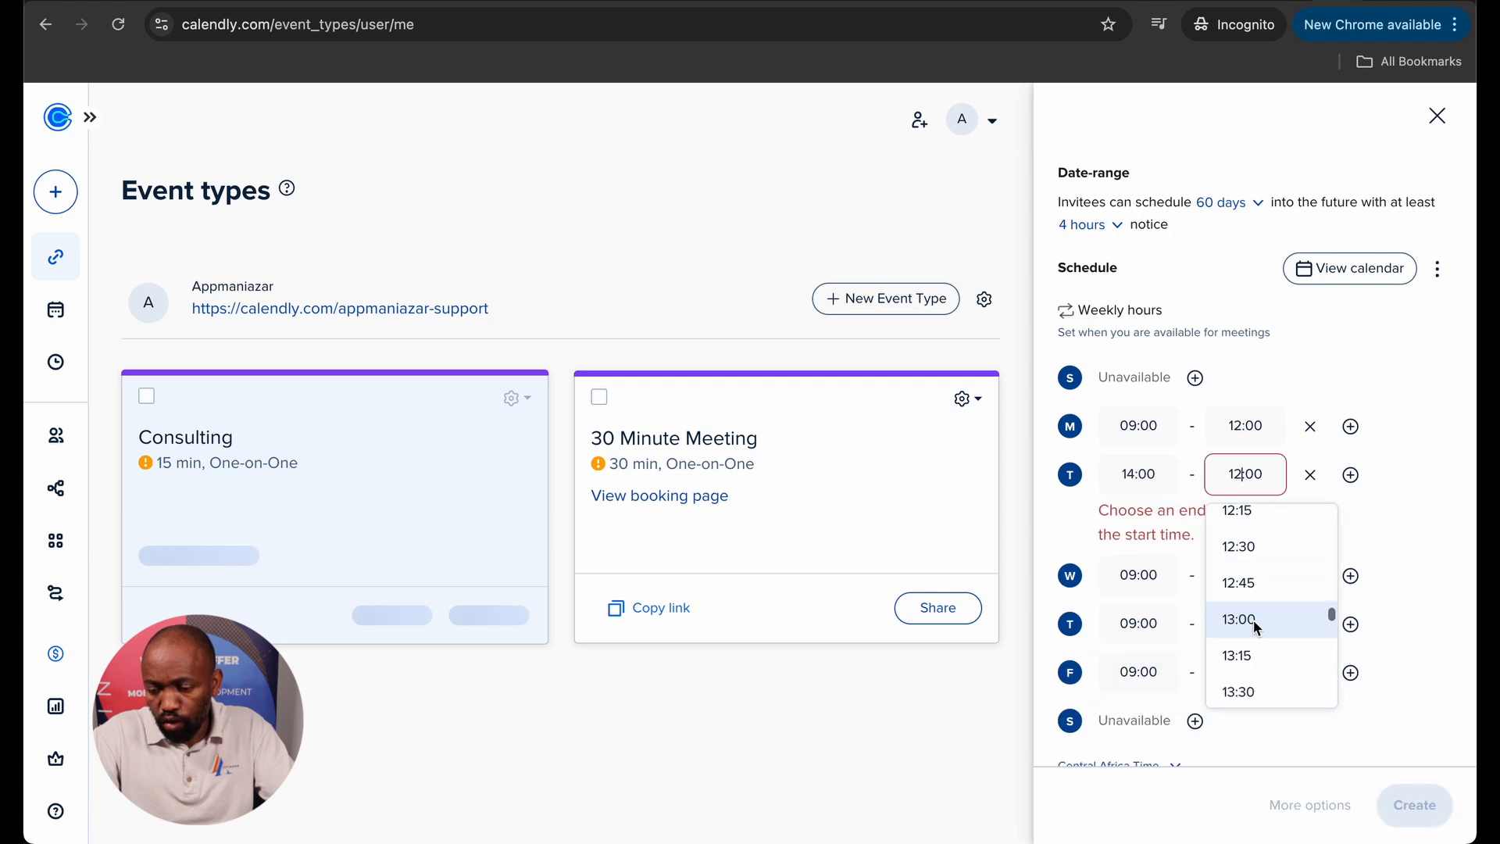
scroll(1253, 620, down, 6)
click(1253, 620)
Make Wednesday and Friday unavailable, leaving only Monday, Tuesday and Thursday bookable.
click(1310, 523)
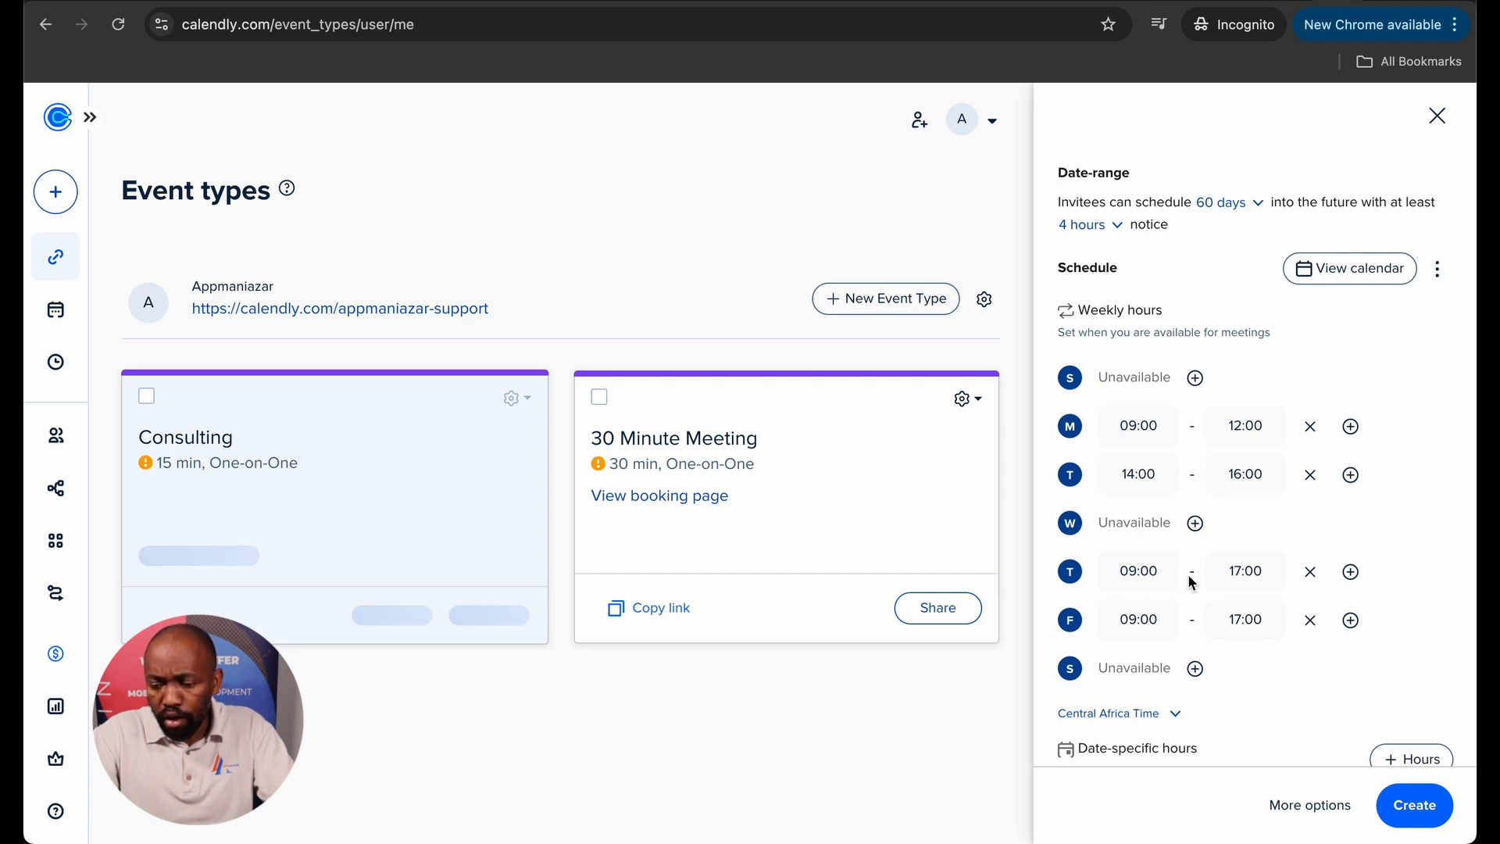
click(1245, 619)
scroll(1264, 714, down, 3)
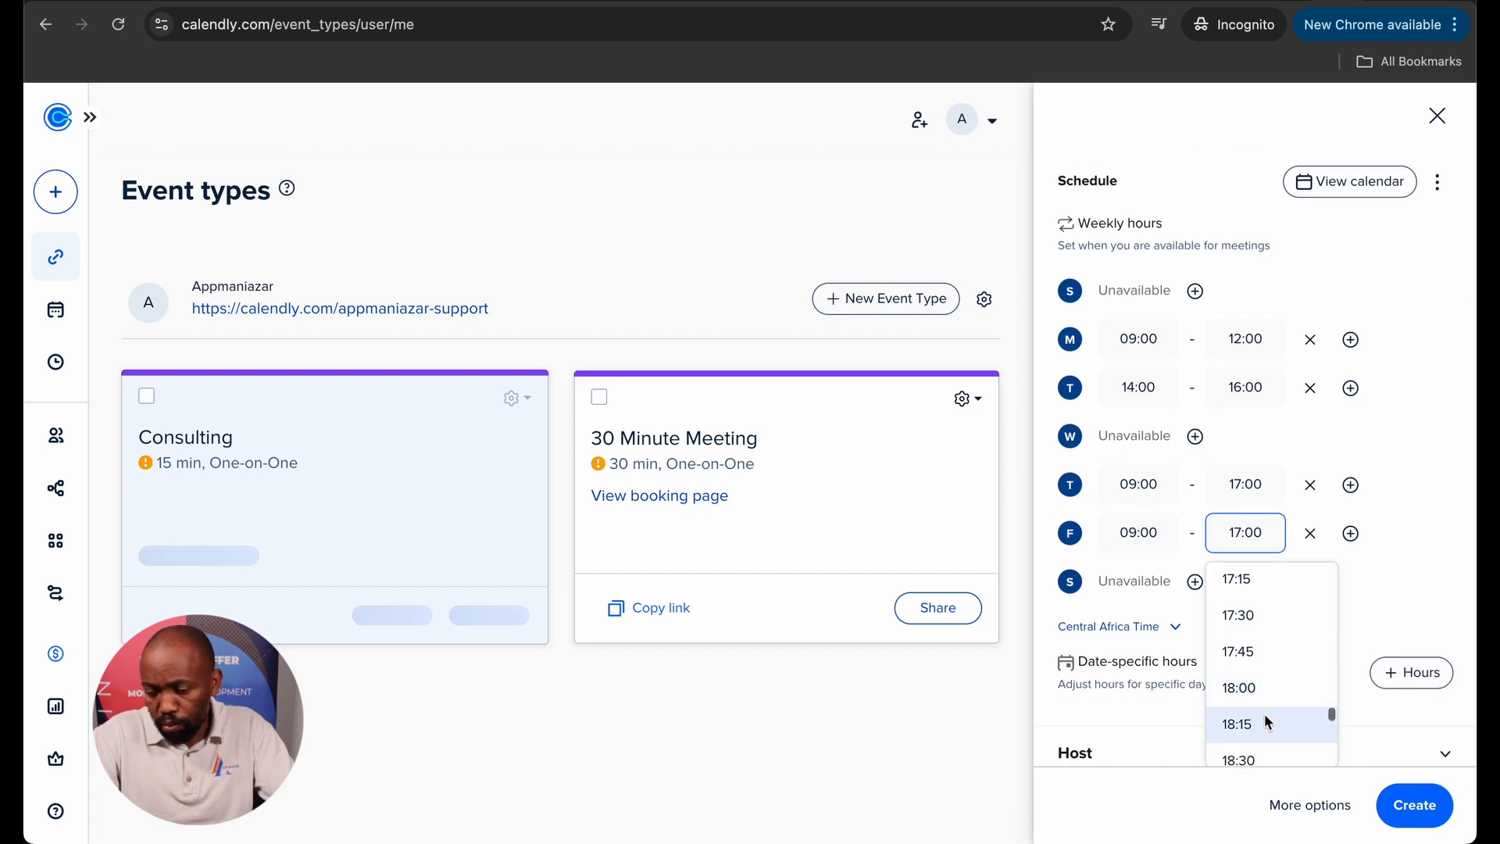
click(1309, 534)
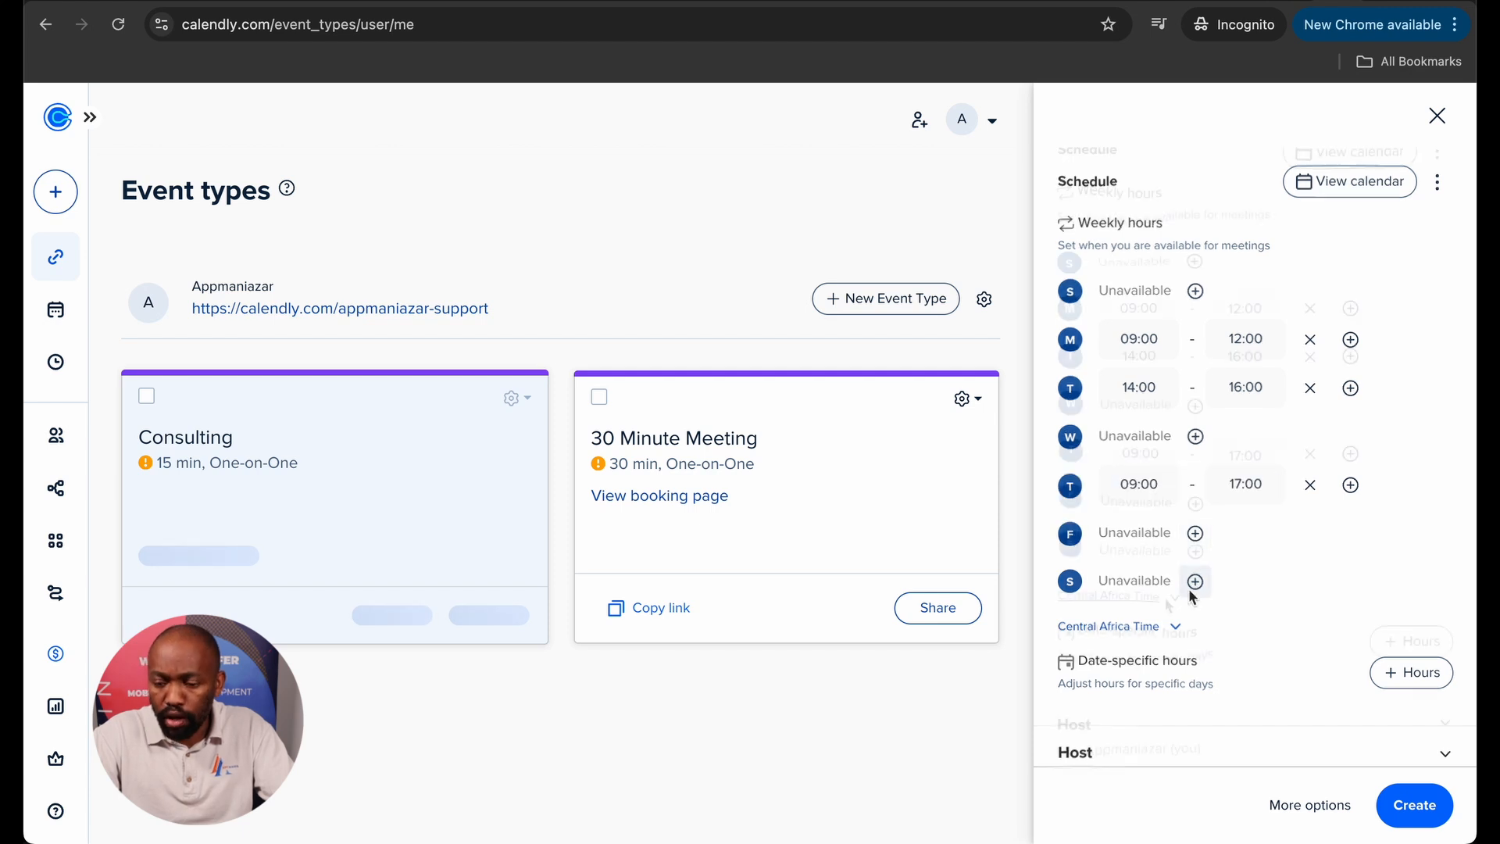
scroll(1169, 600, down, 1)
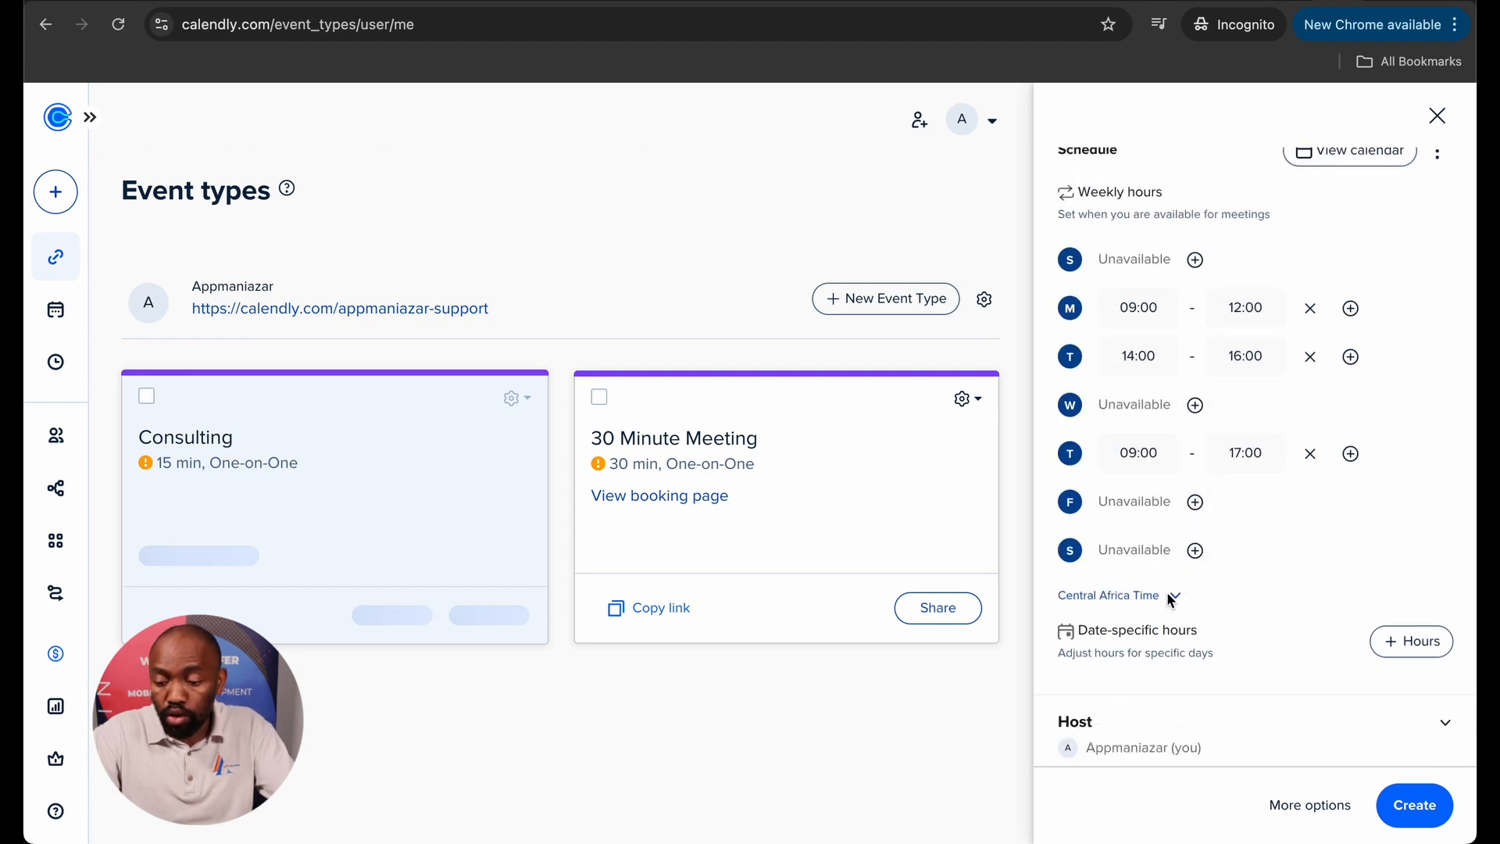
scroll(1171, 600, down, 1)
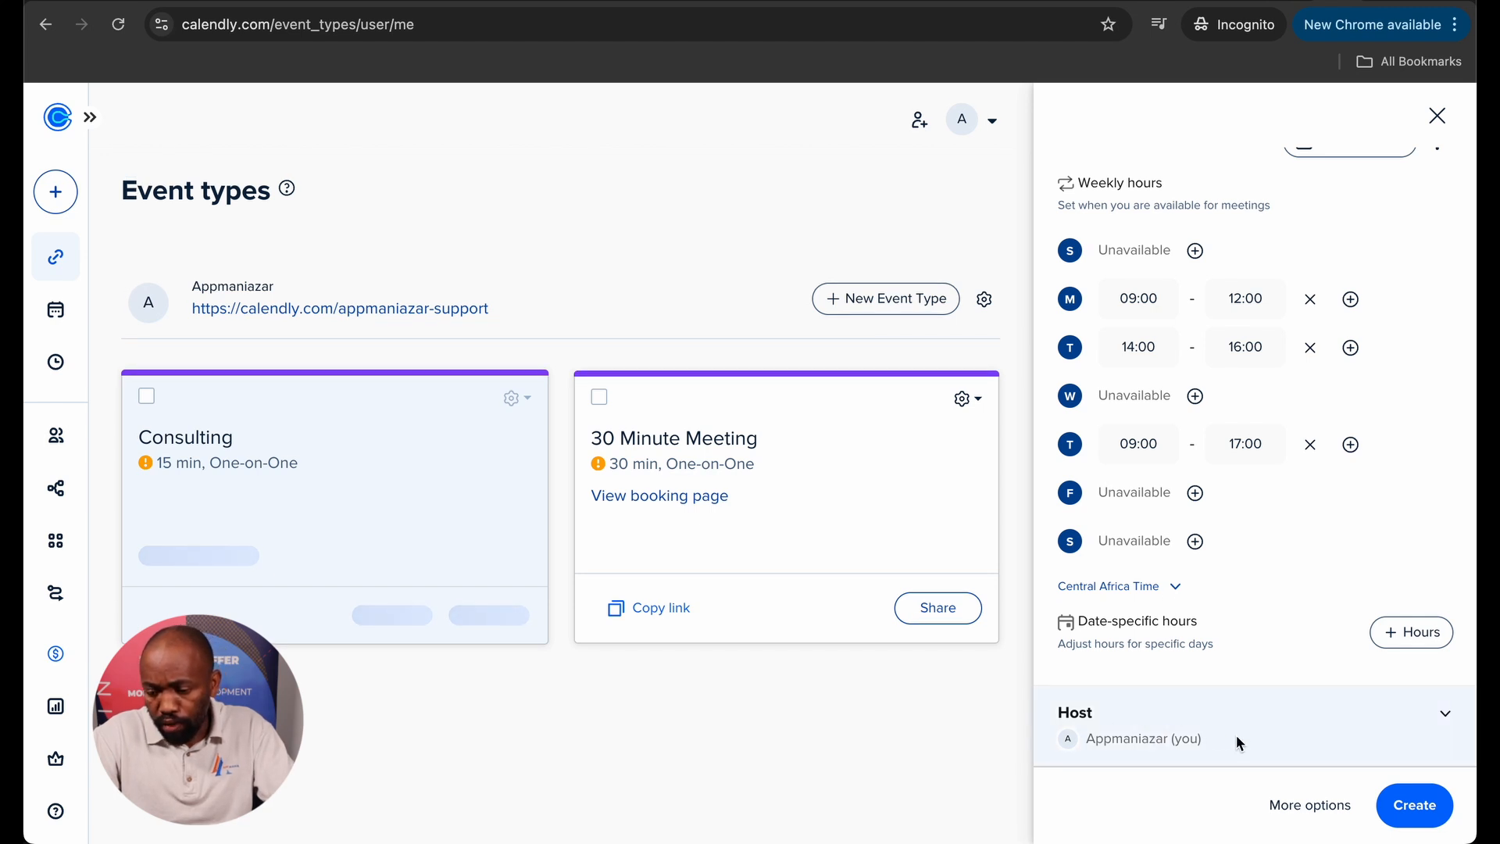
Keep the account as host, create Consulting, and preview January 28 and 30 time slots.
click(1446, 714)
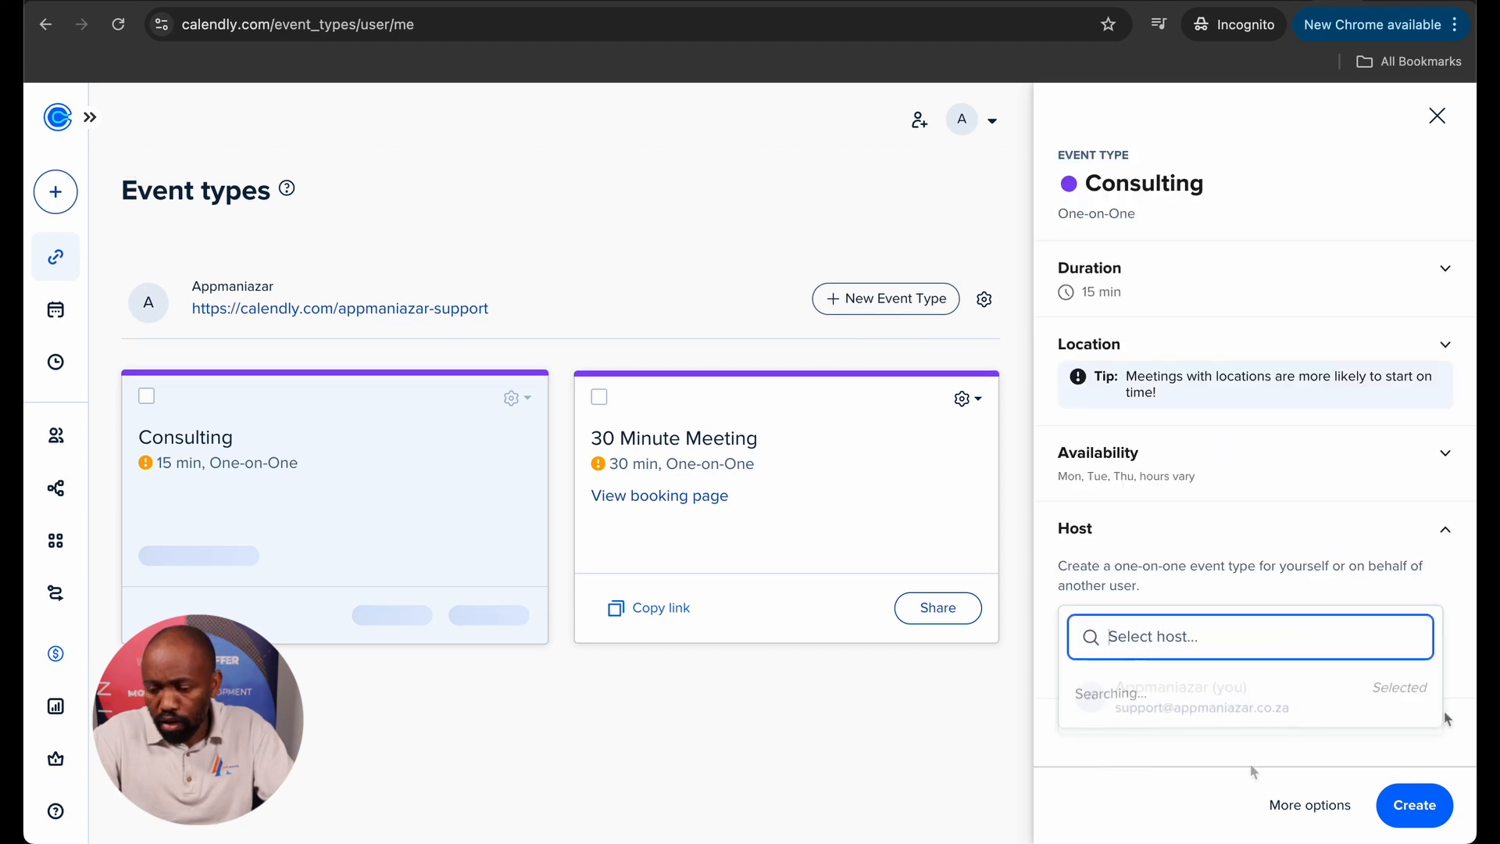
click(1400, 811)
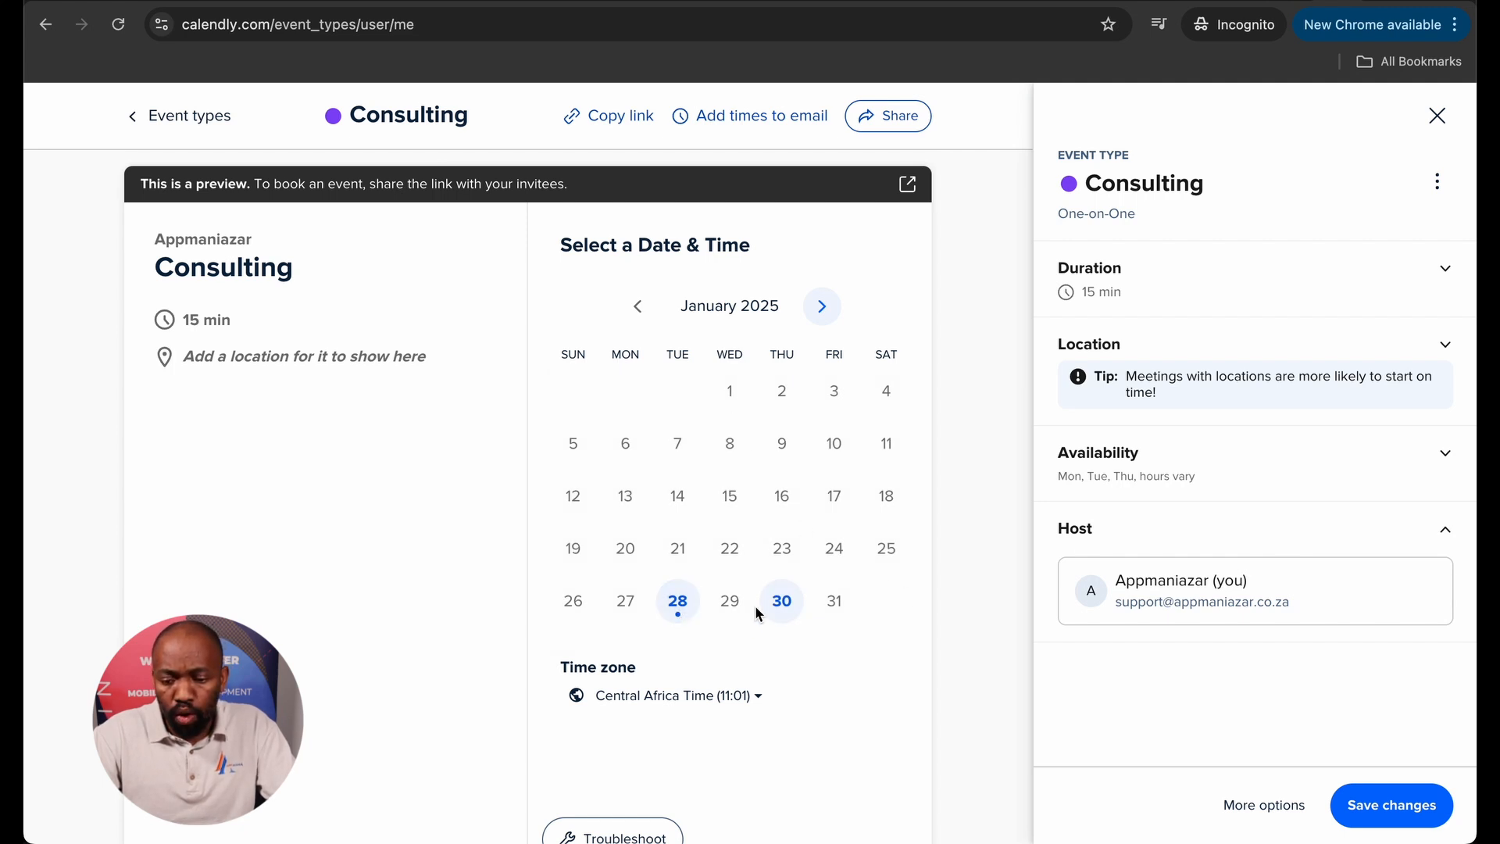
click(782, 605)
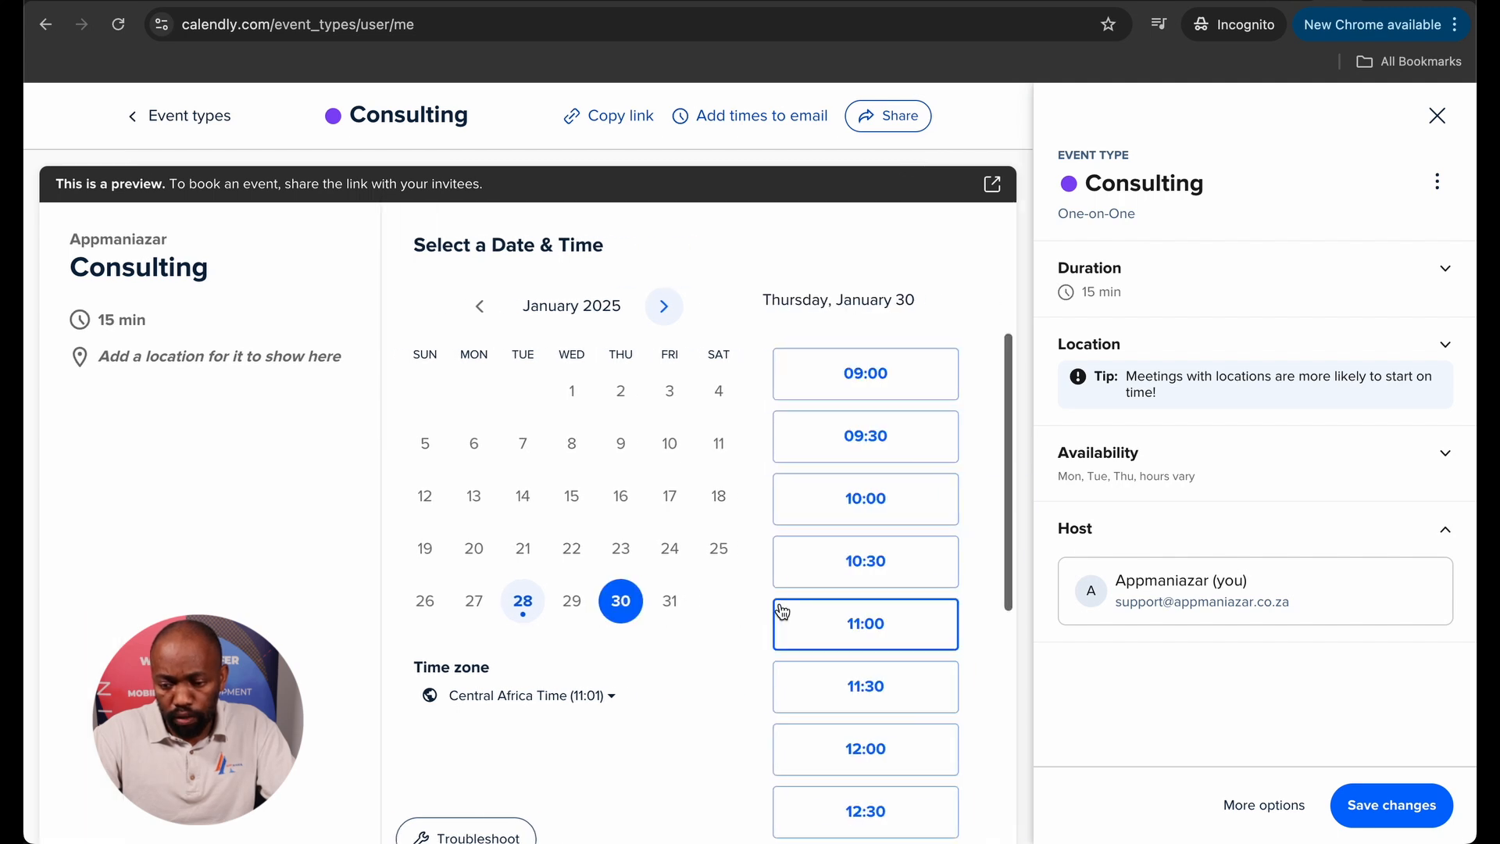
scroll(840, 511, down, 8)
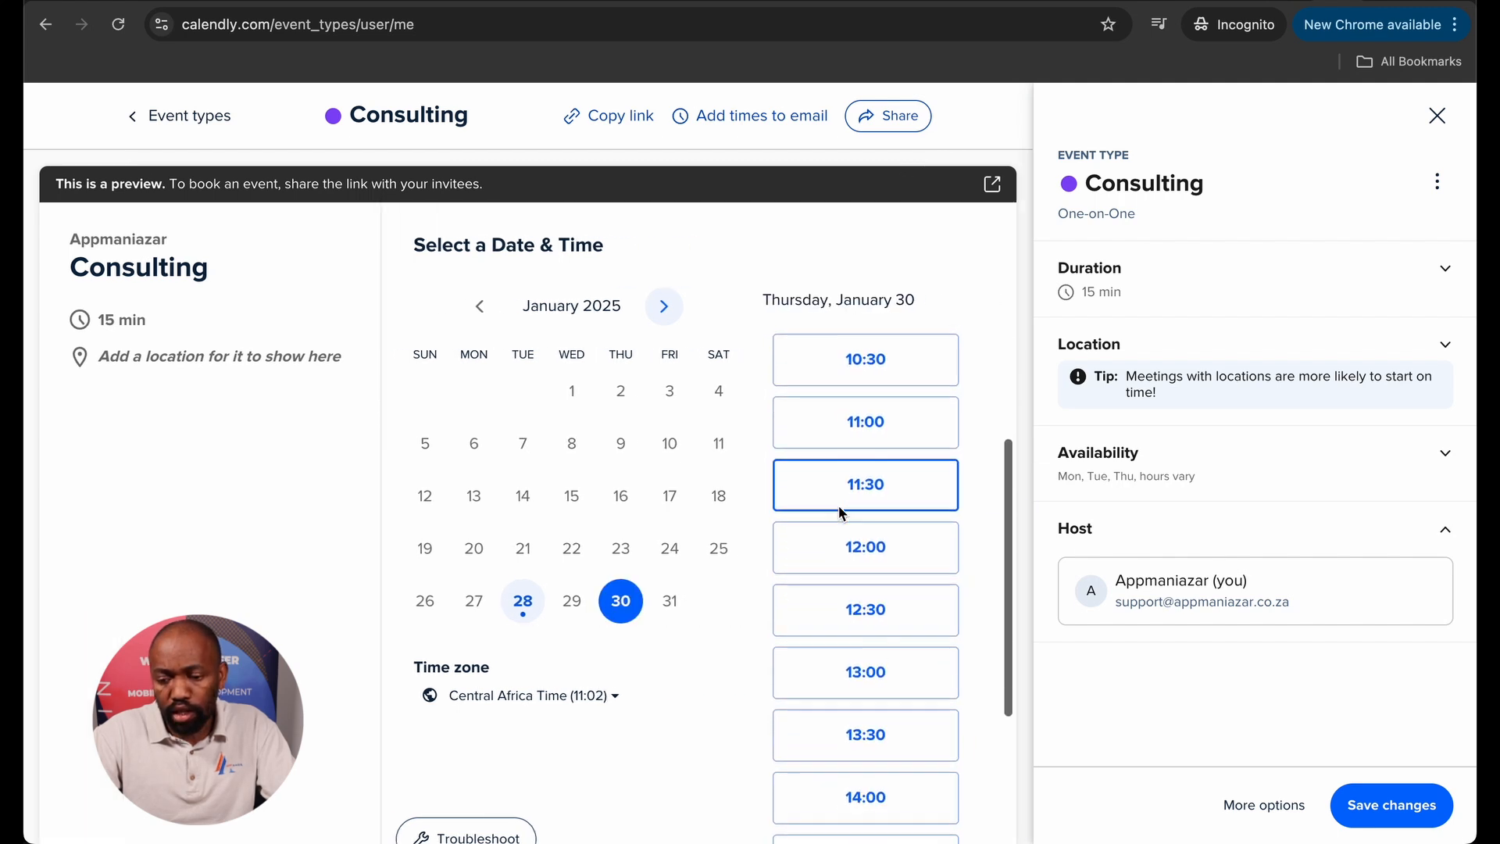
scroll(839, 508, up, 1)
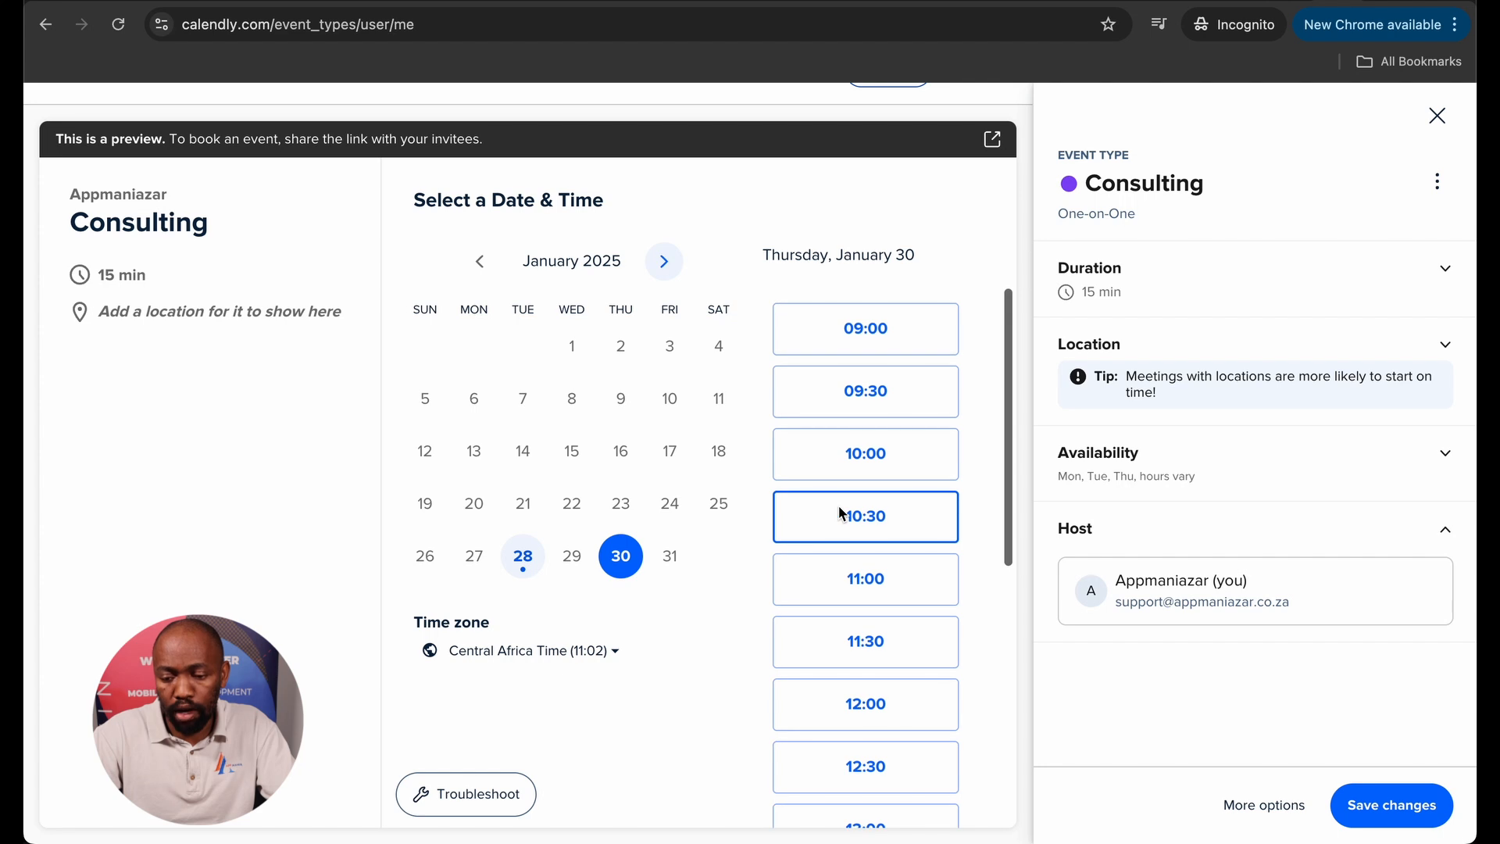
click(528, 561)
click(620, 555)
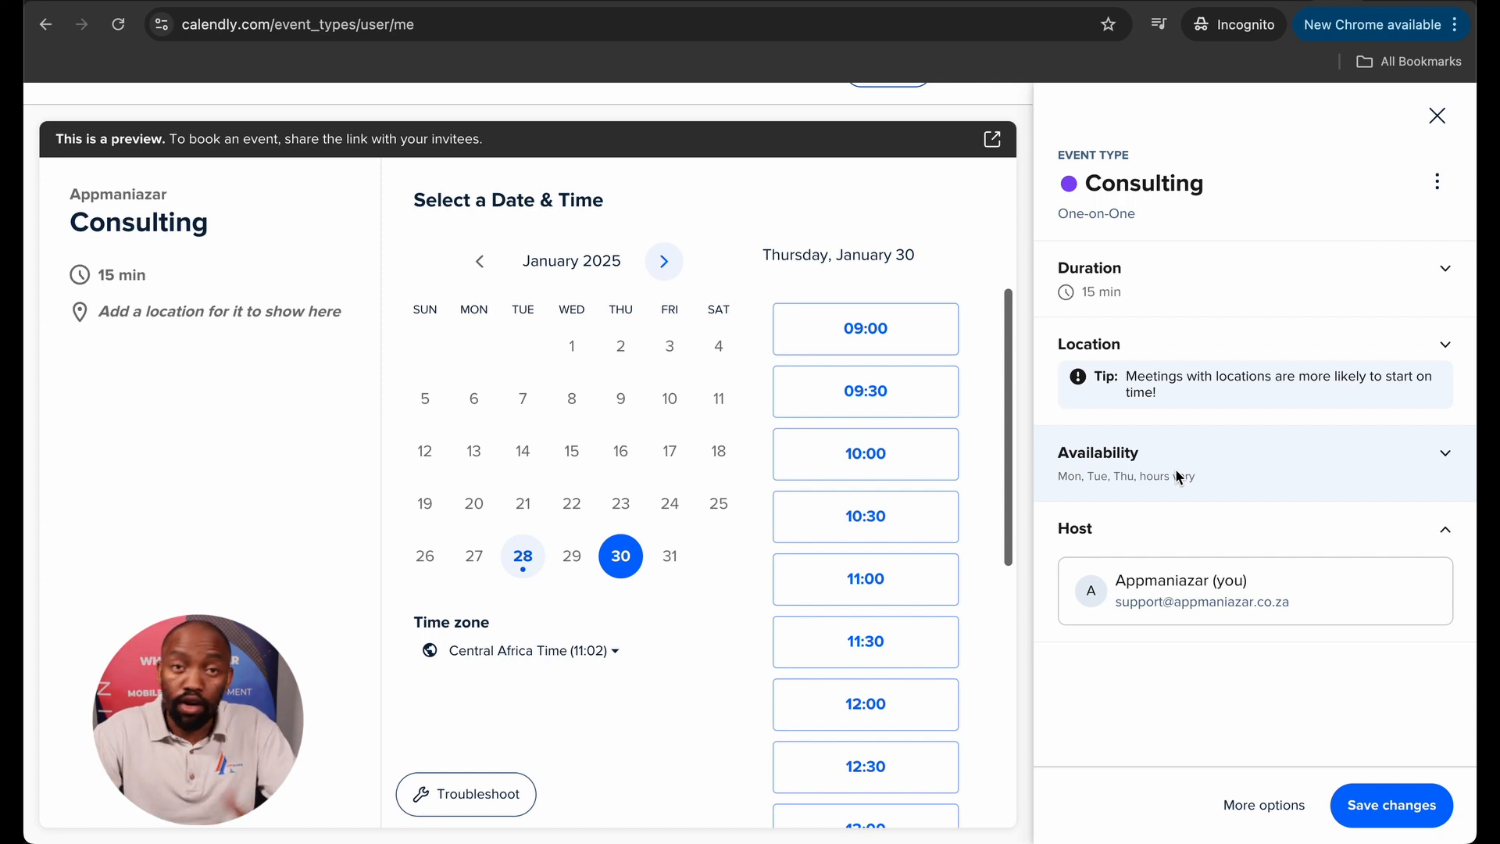
Save, then add the description 'This is a consultation meeting to gain insights on client requirements'.
click(1419, 817)
click(1265, 805)
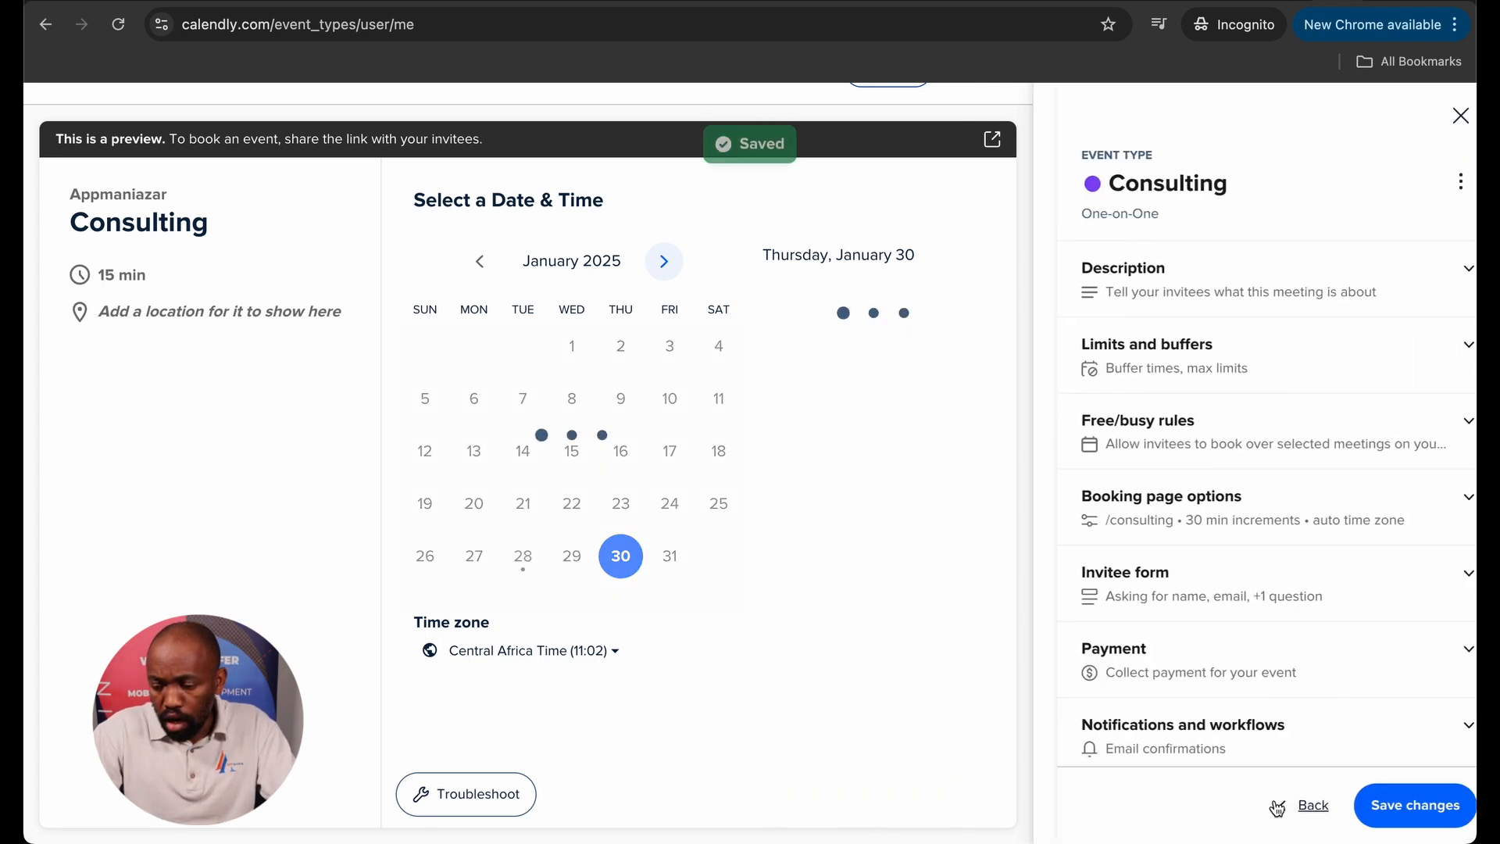
click(1186, 288)
click(1144, 356)
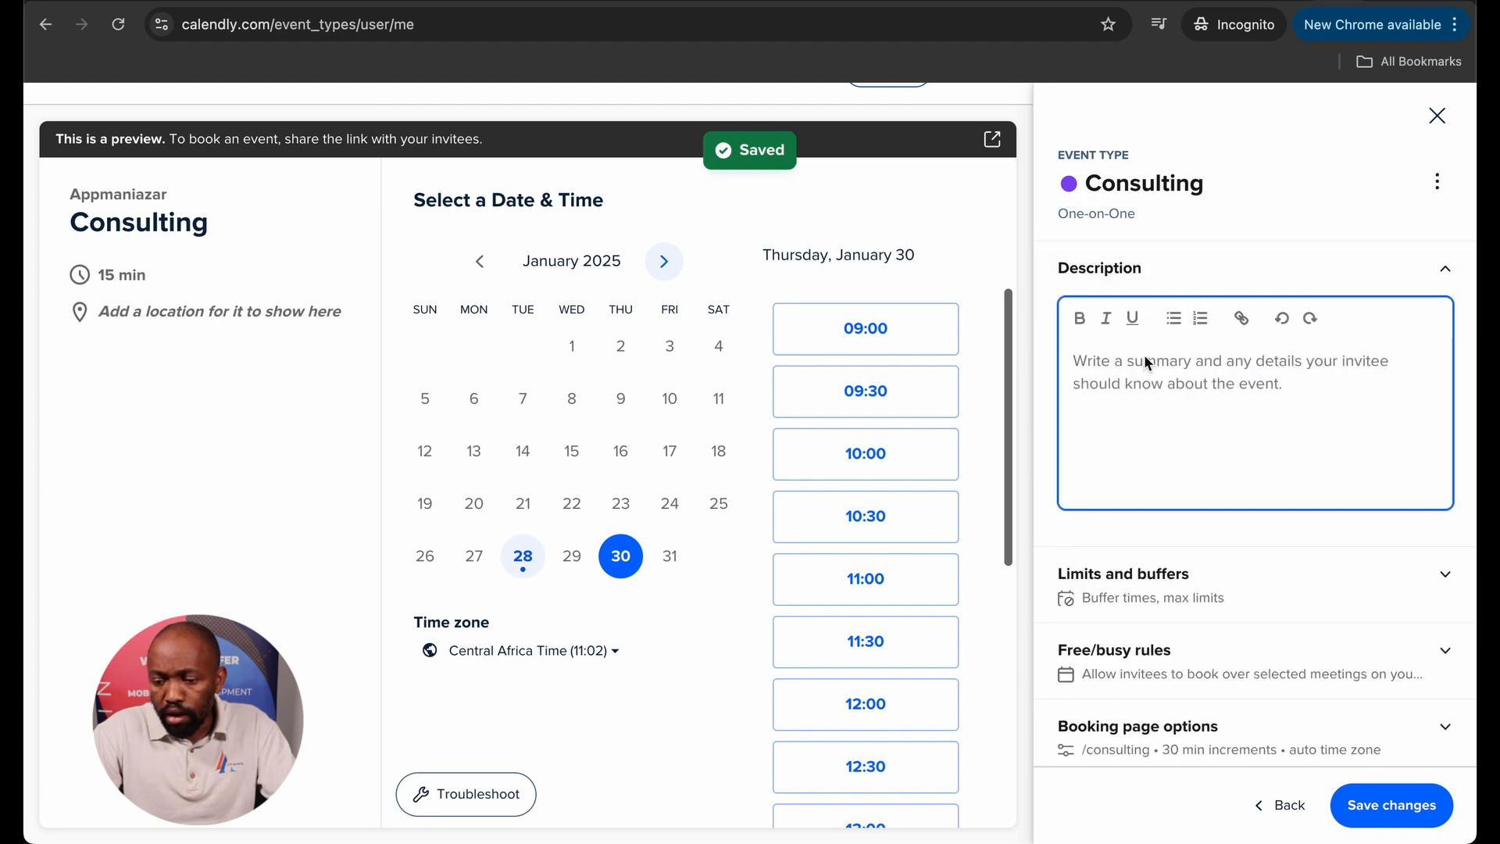
text(This is a consul)
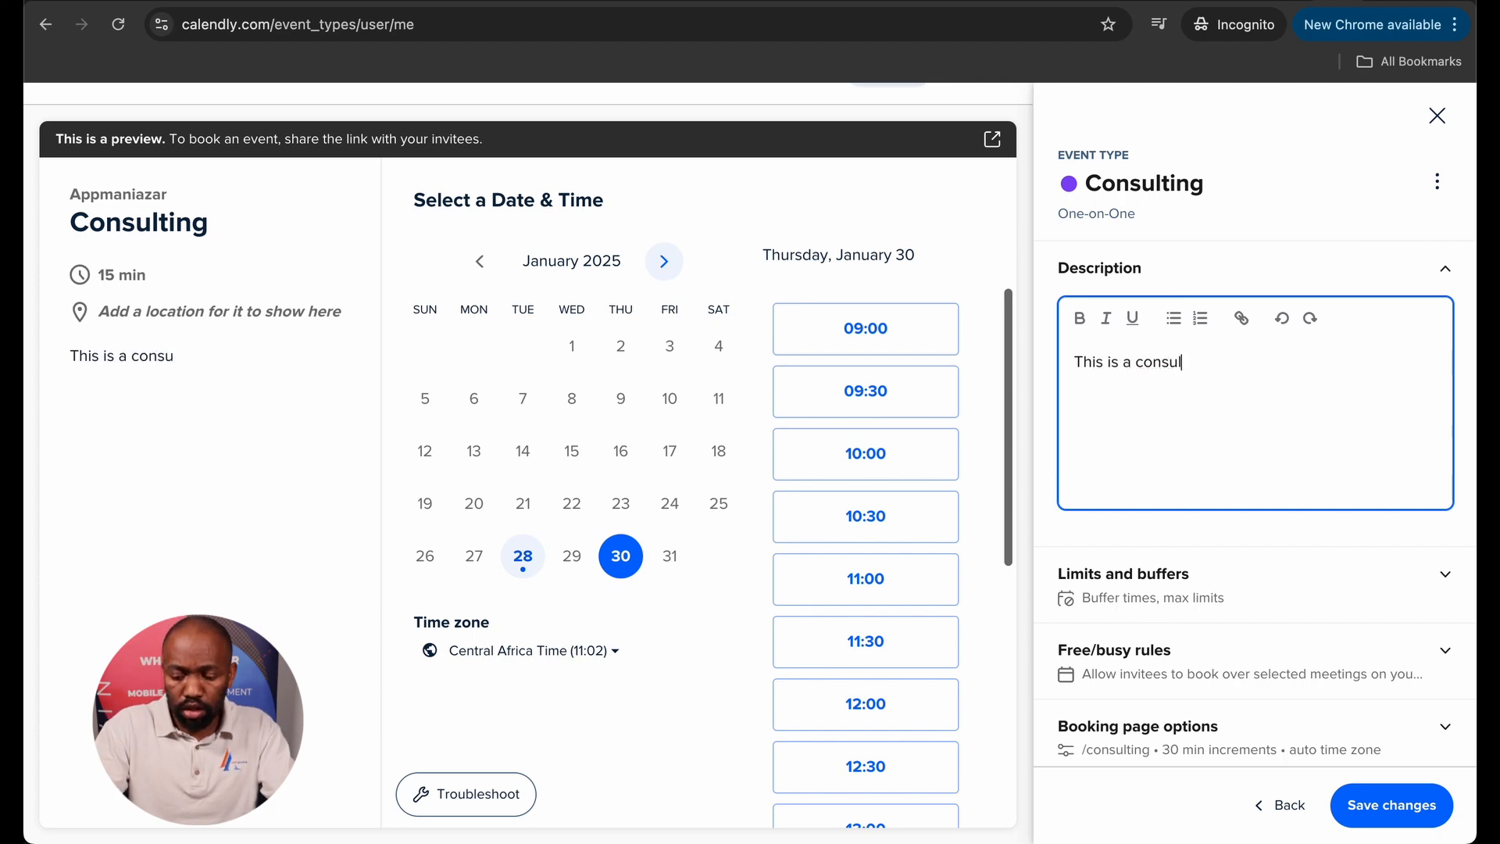
text(tation meeting to gain insights on client)
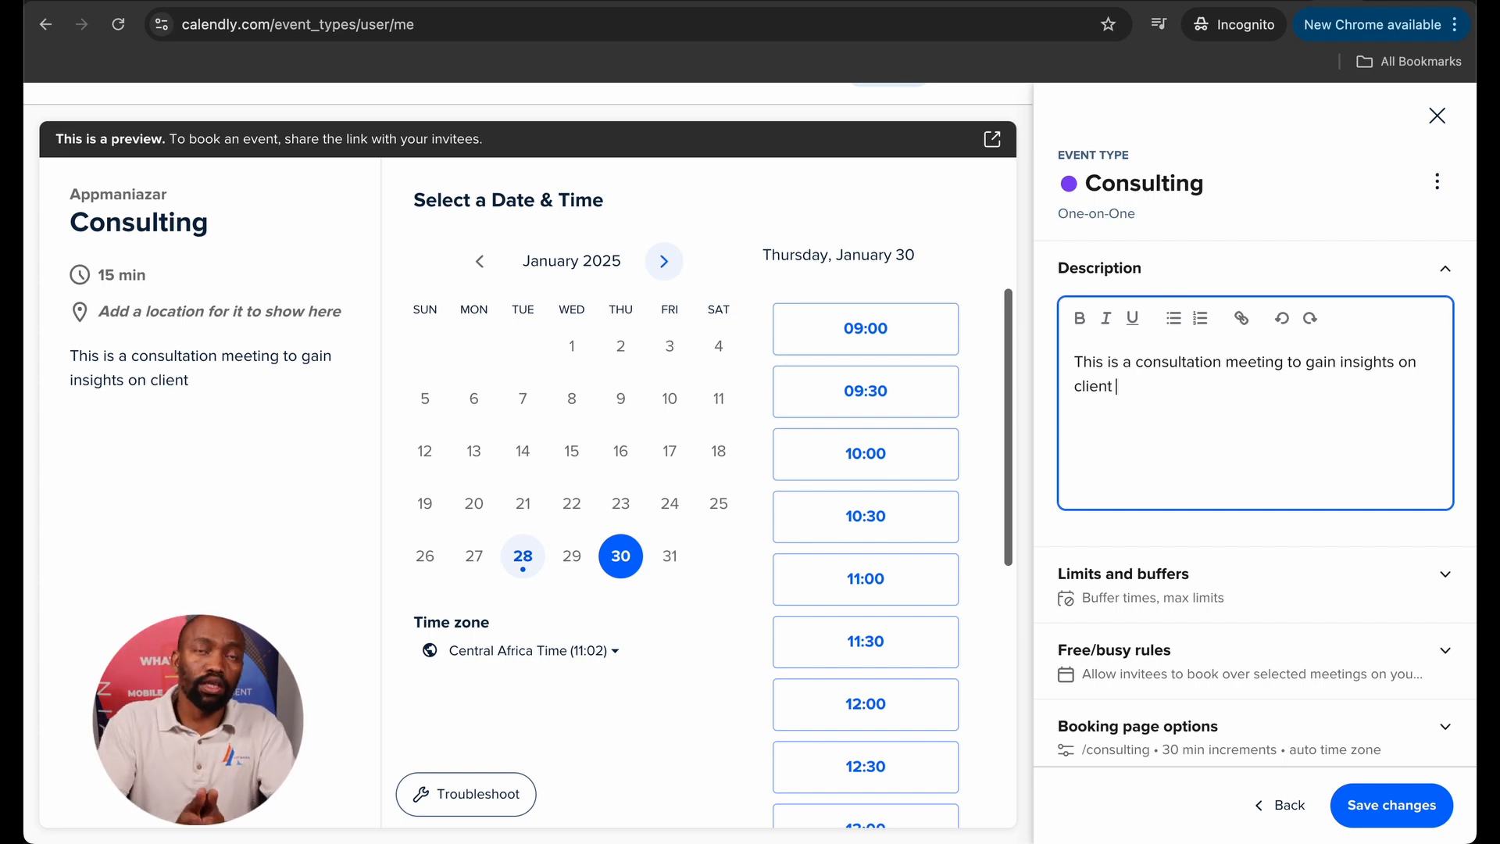
text(requirements)
scroll(1202, 505, down, 1)
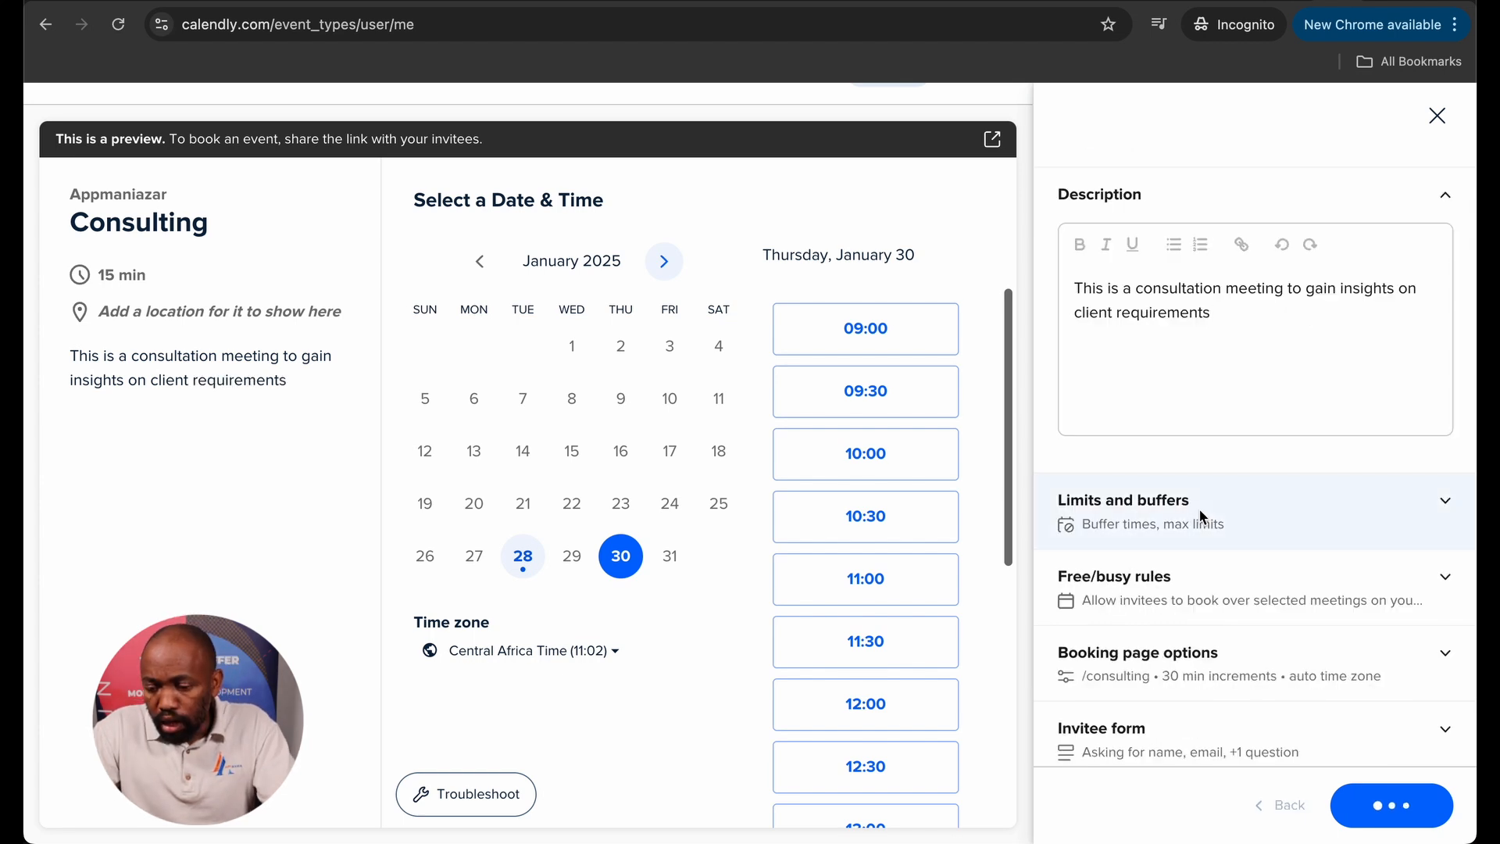
Add buffer times of 10 min before and 15 min after each Consulting meeting.
click(1387, 517)
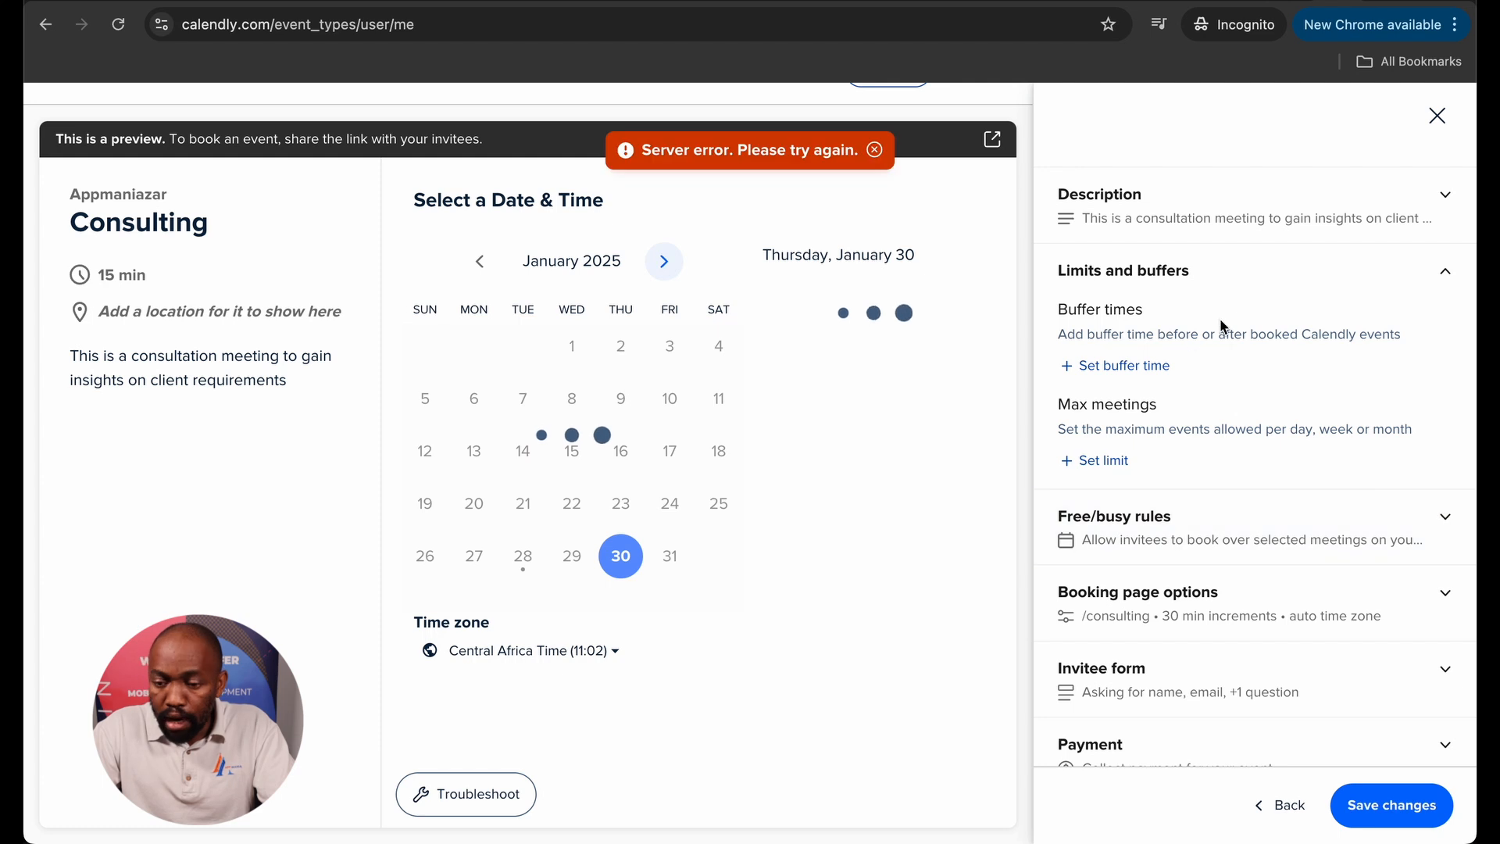
click(1117, 366)
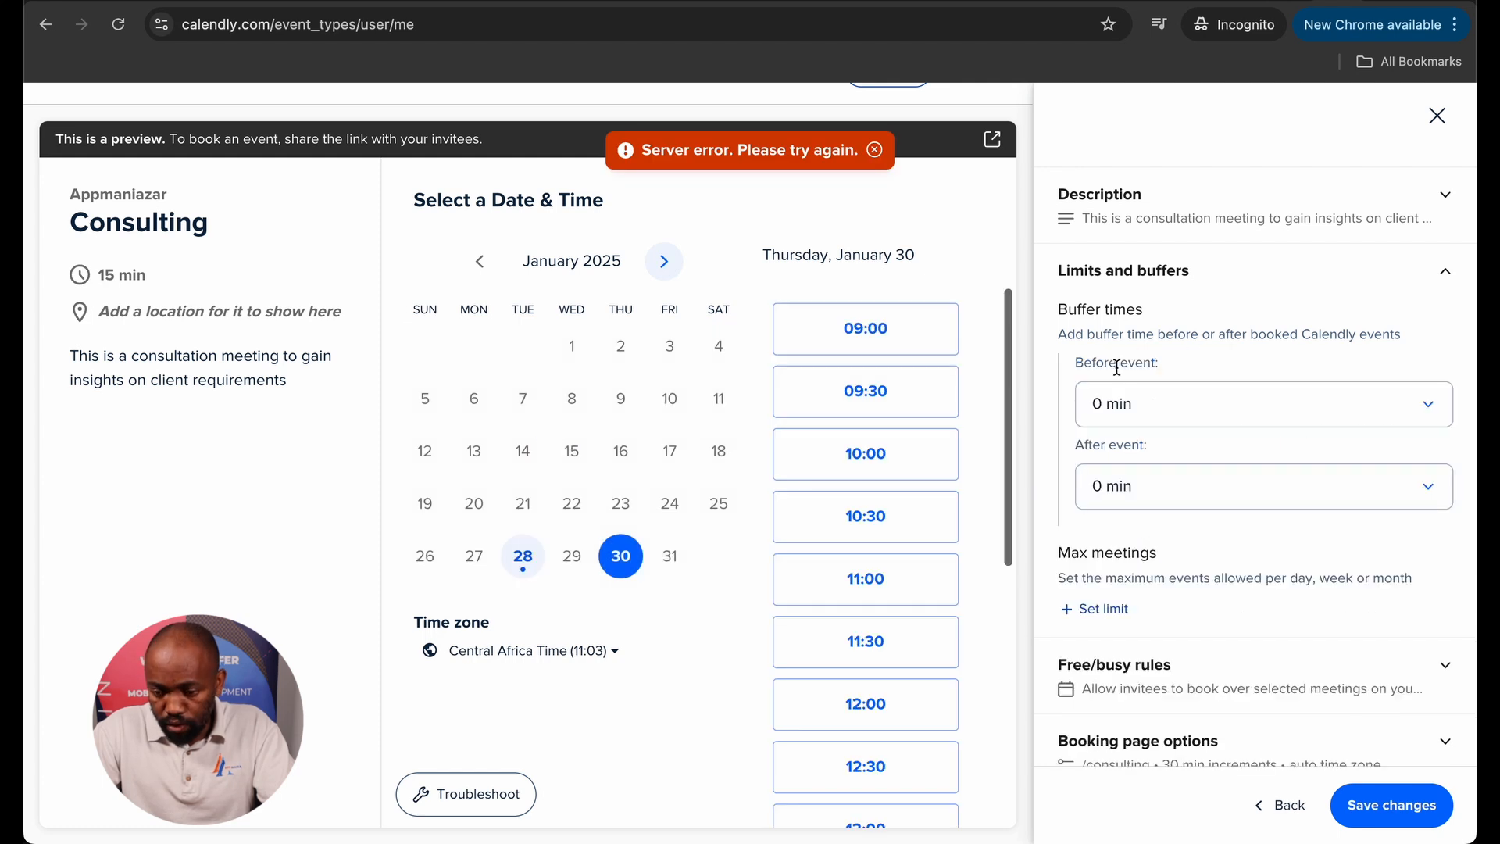
click(1428, 401)
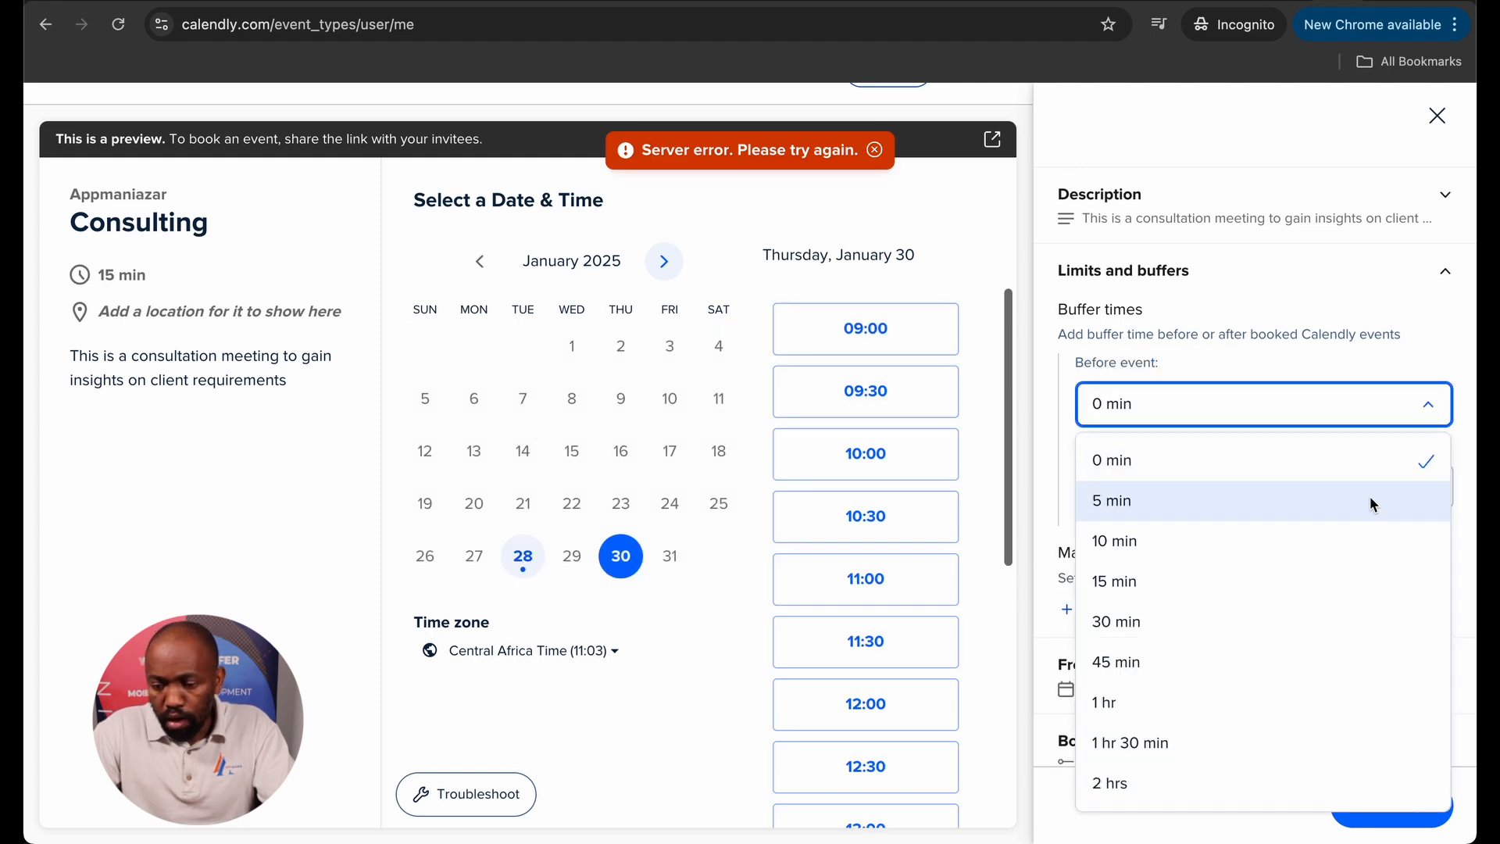
click(1356, 531)
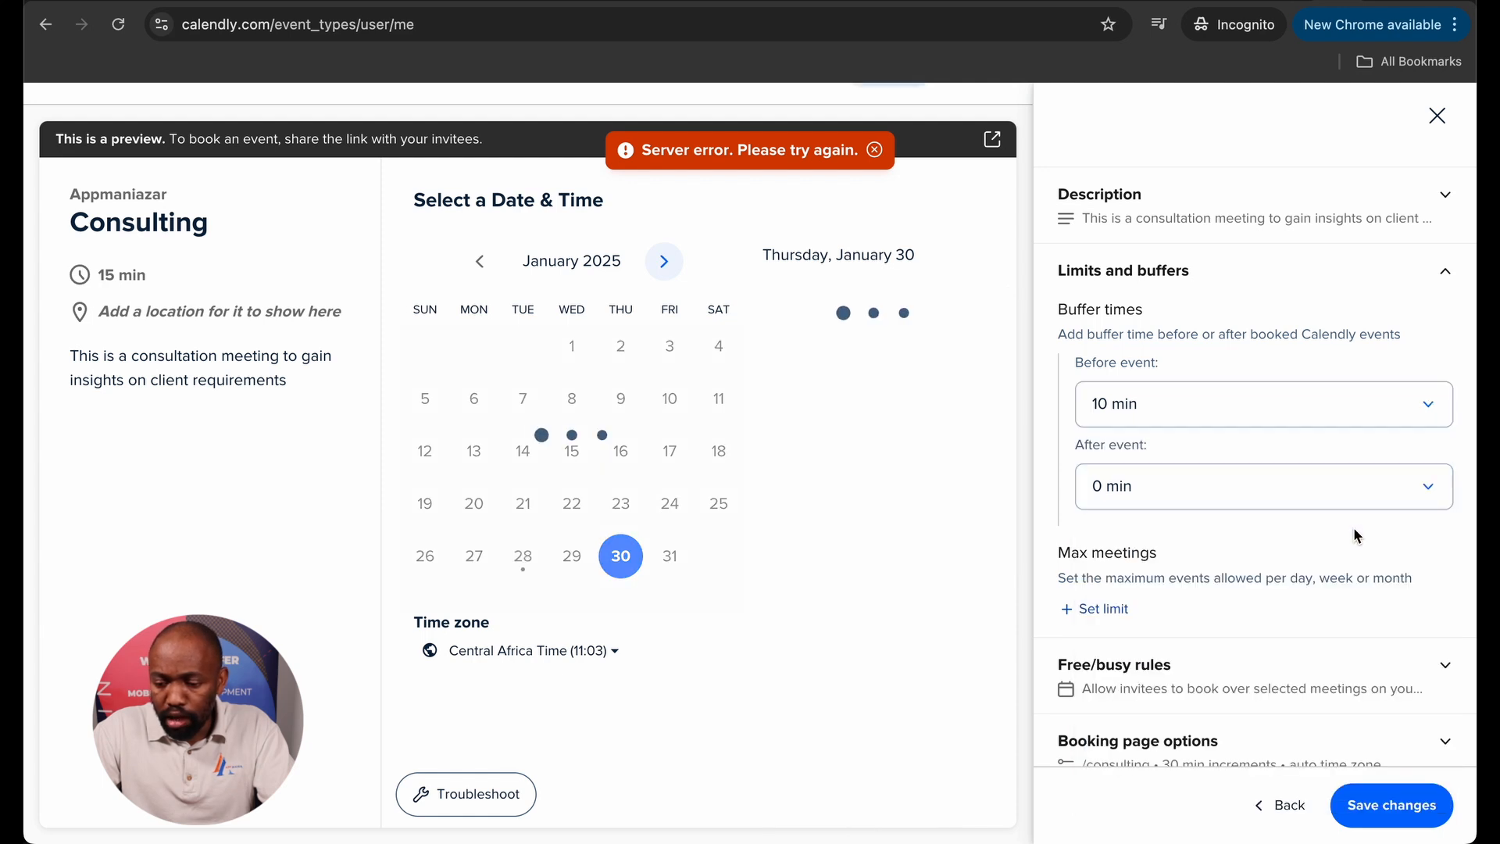
click(1373, 489)
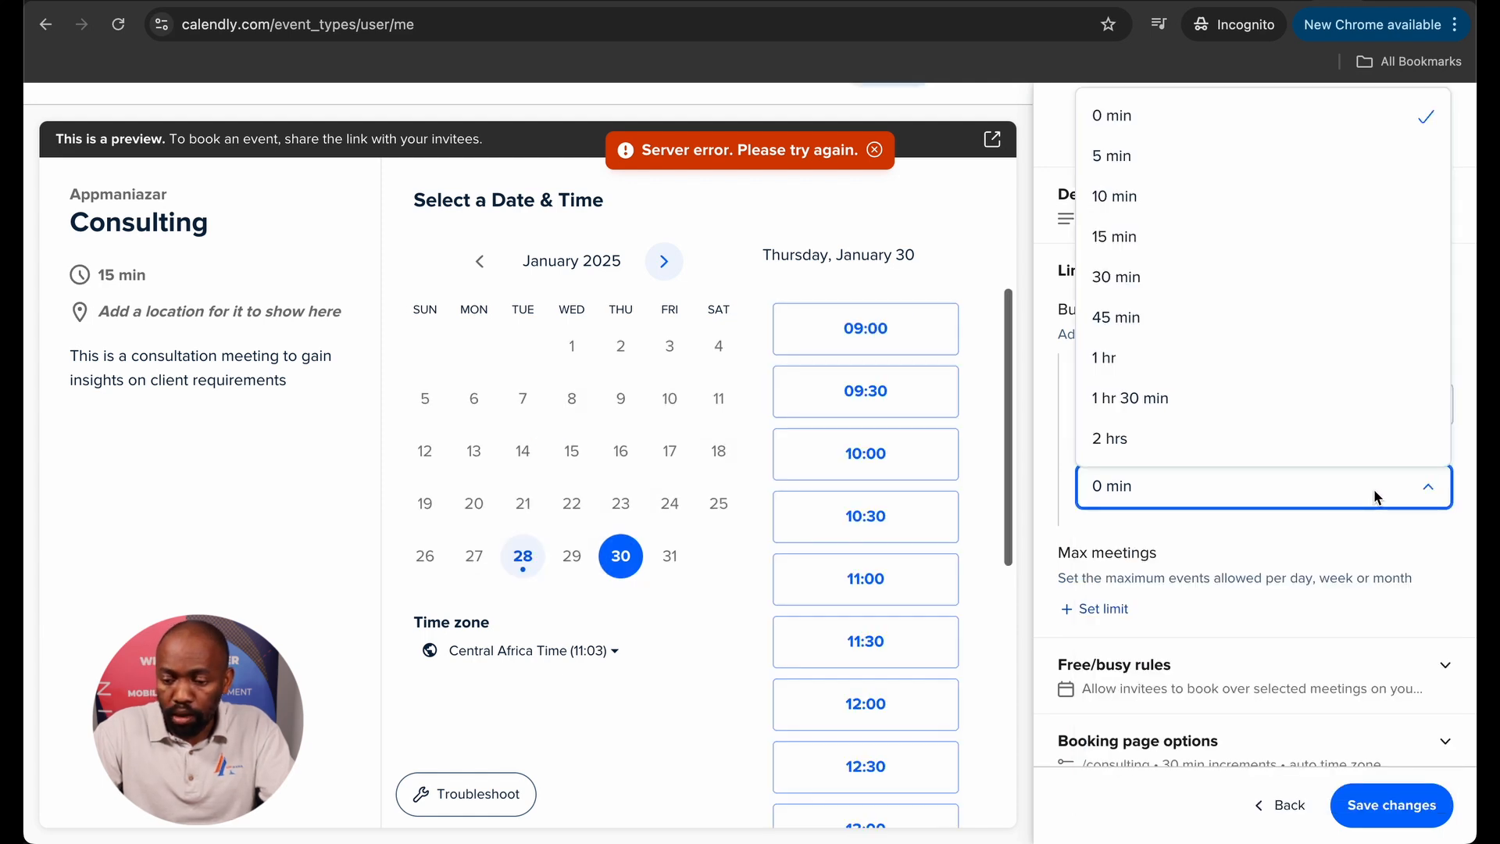
click(1159, 237)
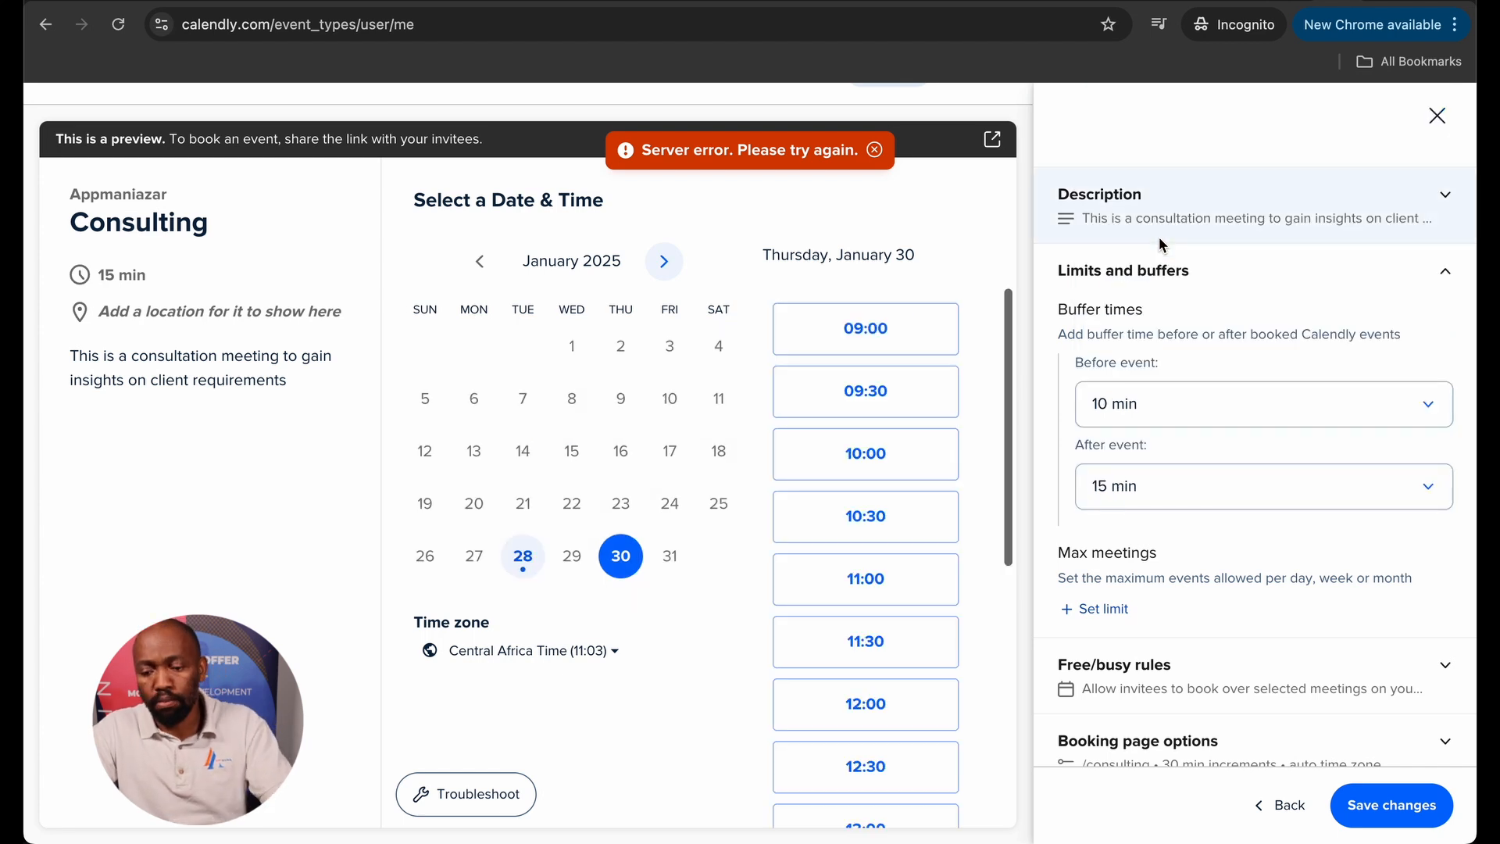
scroll(1203, 419, down, 1)
scroll(1203, 427, down, 1)
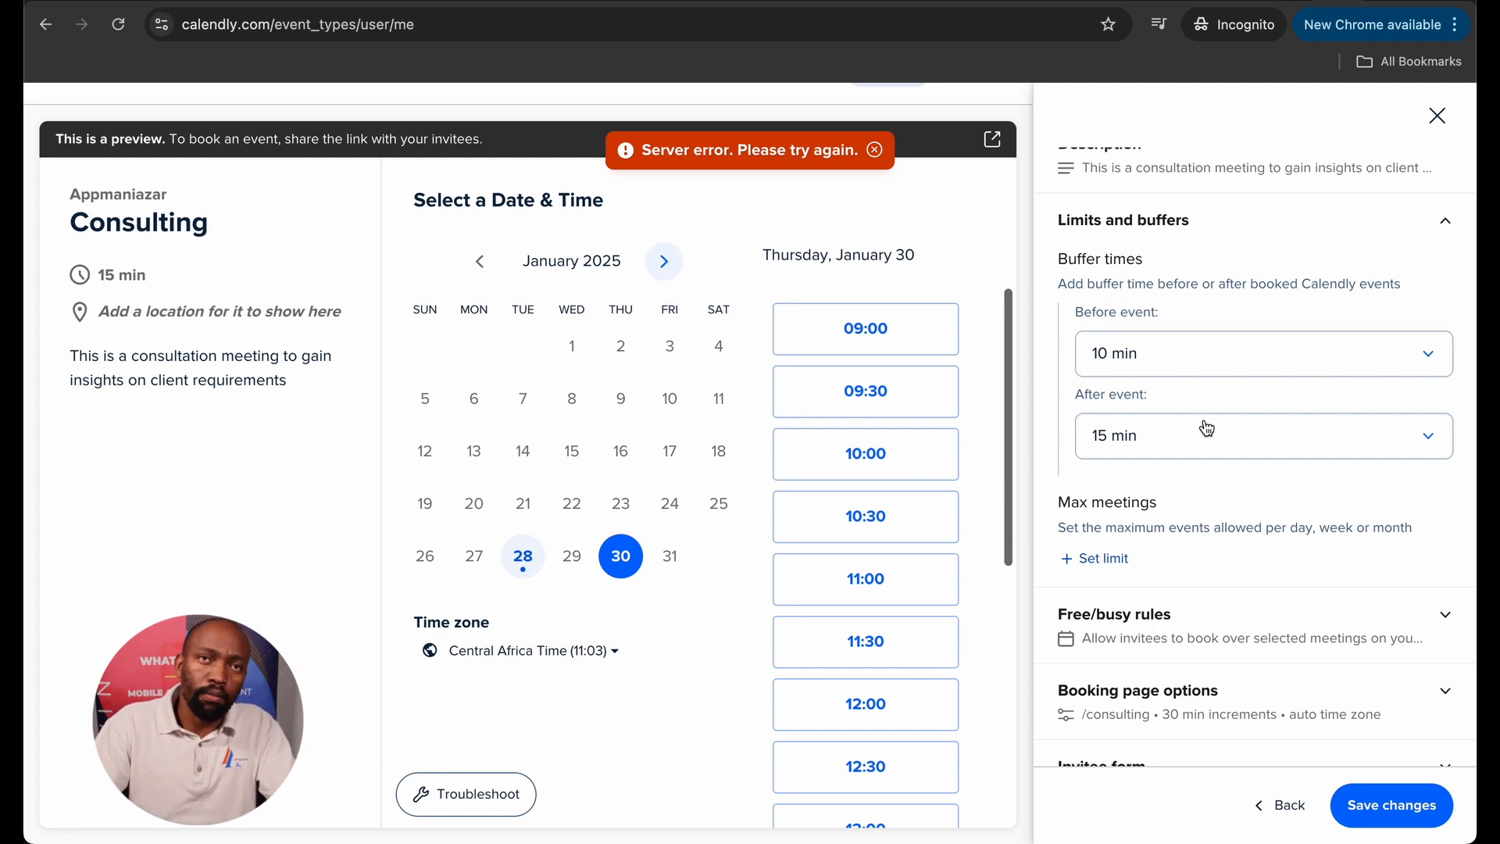
scroll(1220, 481, down, 2)
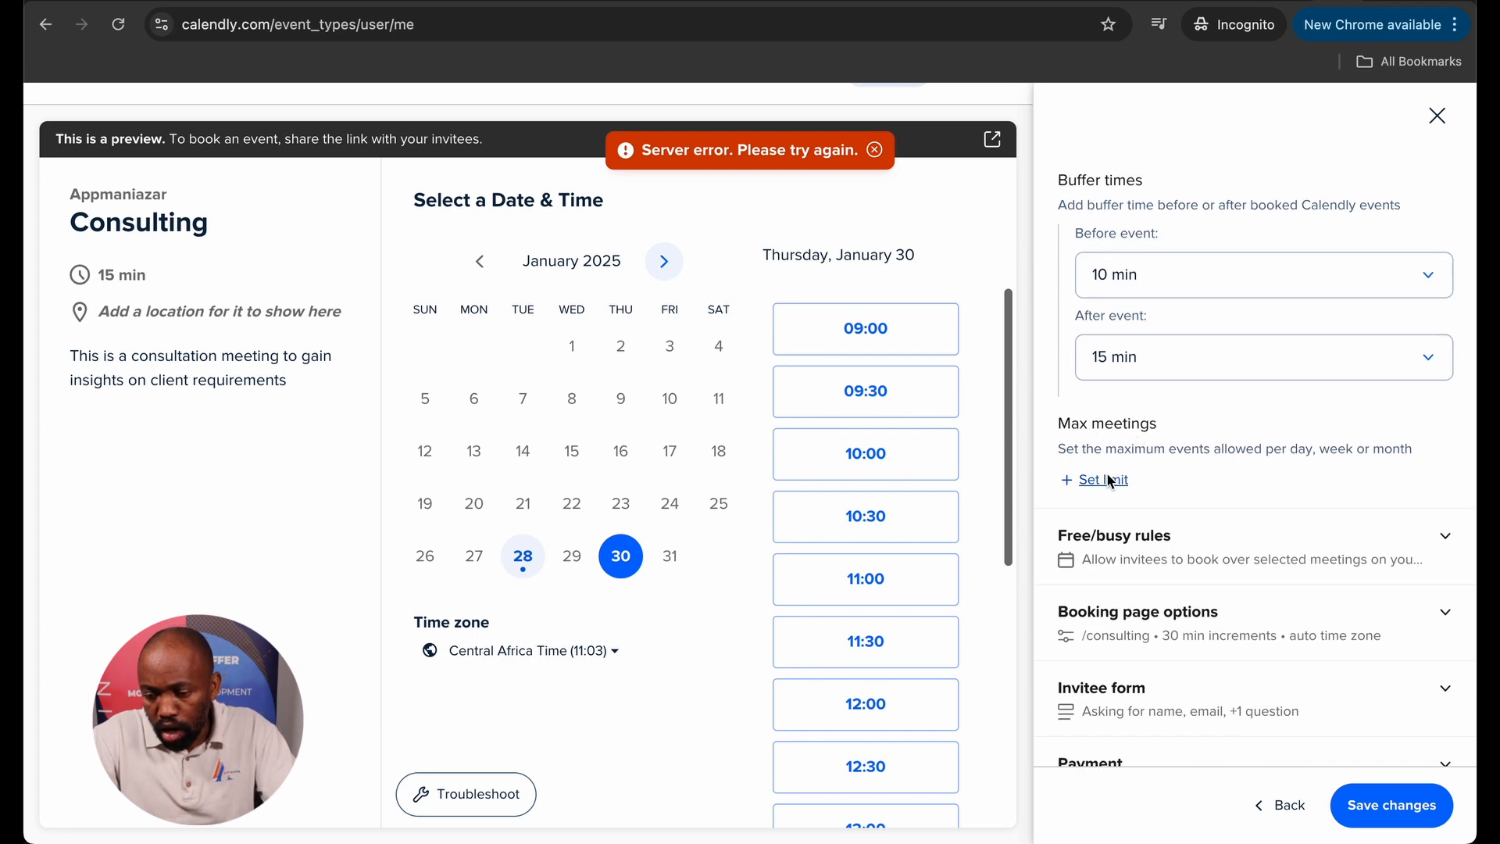
Cap Consulting bookings at a maximum of 3 meetings per day.
click(1109, 479)
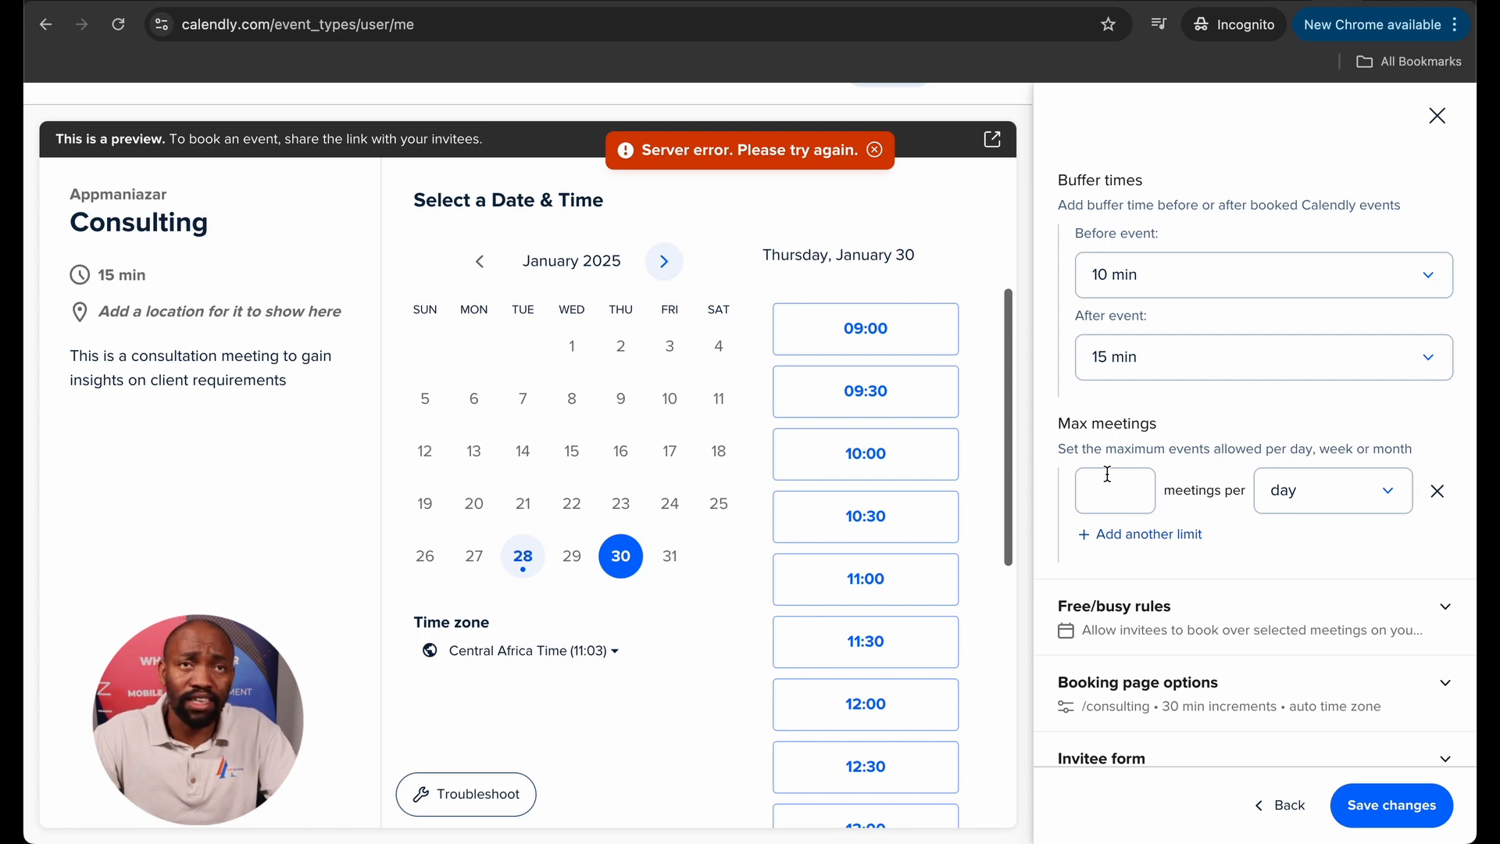
click(1108, 487)
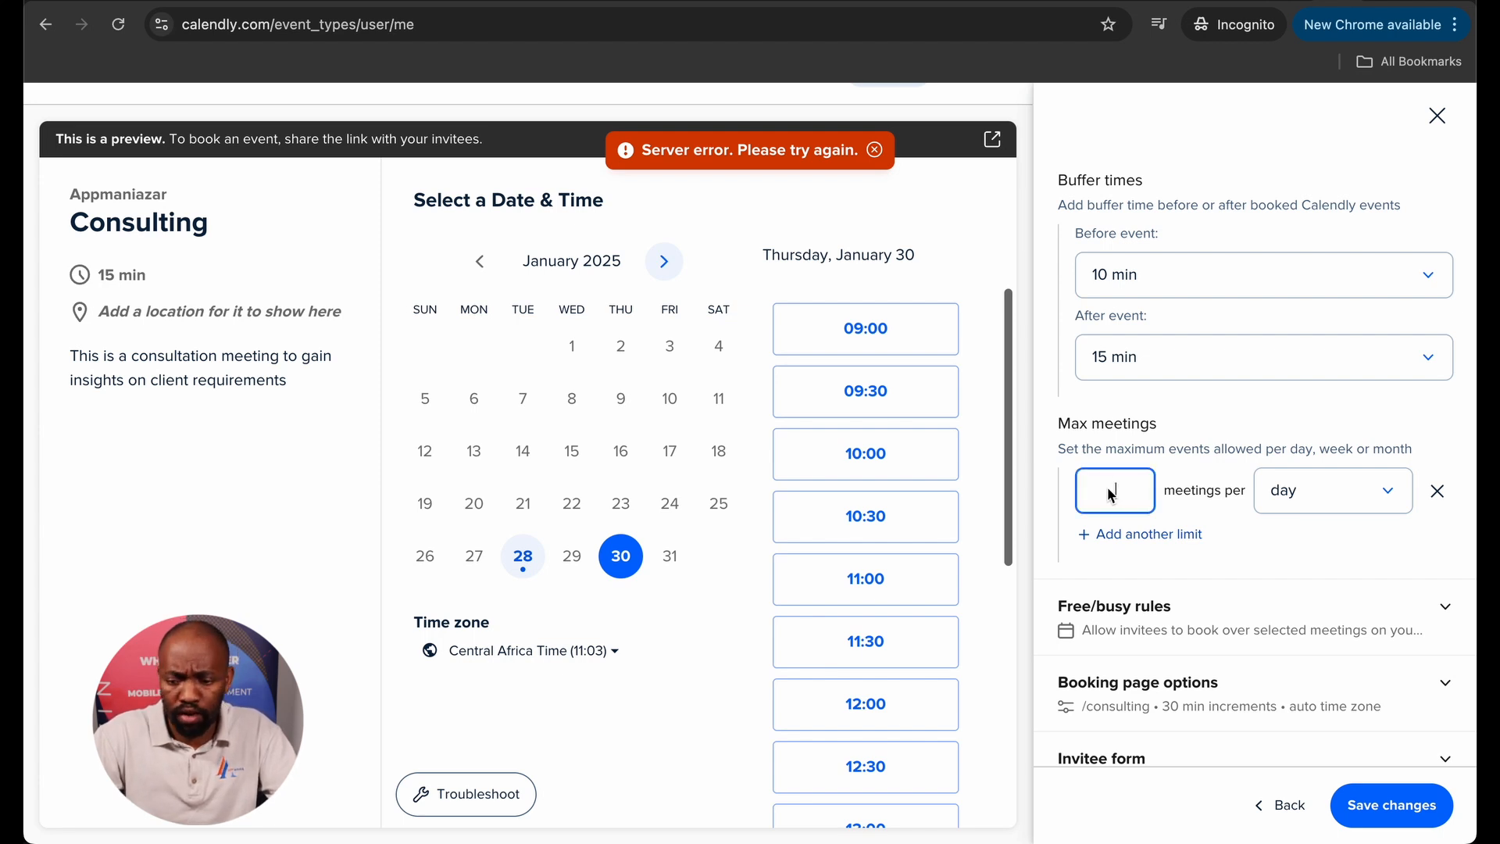
text(3)
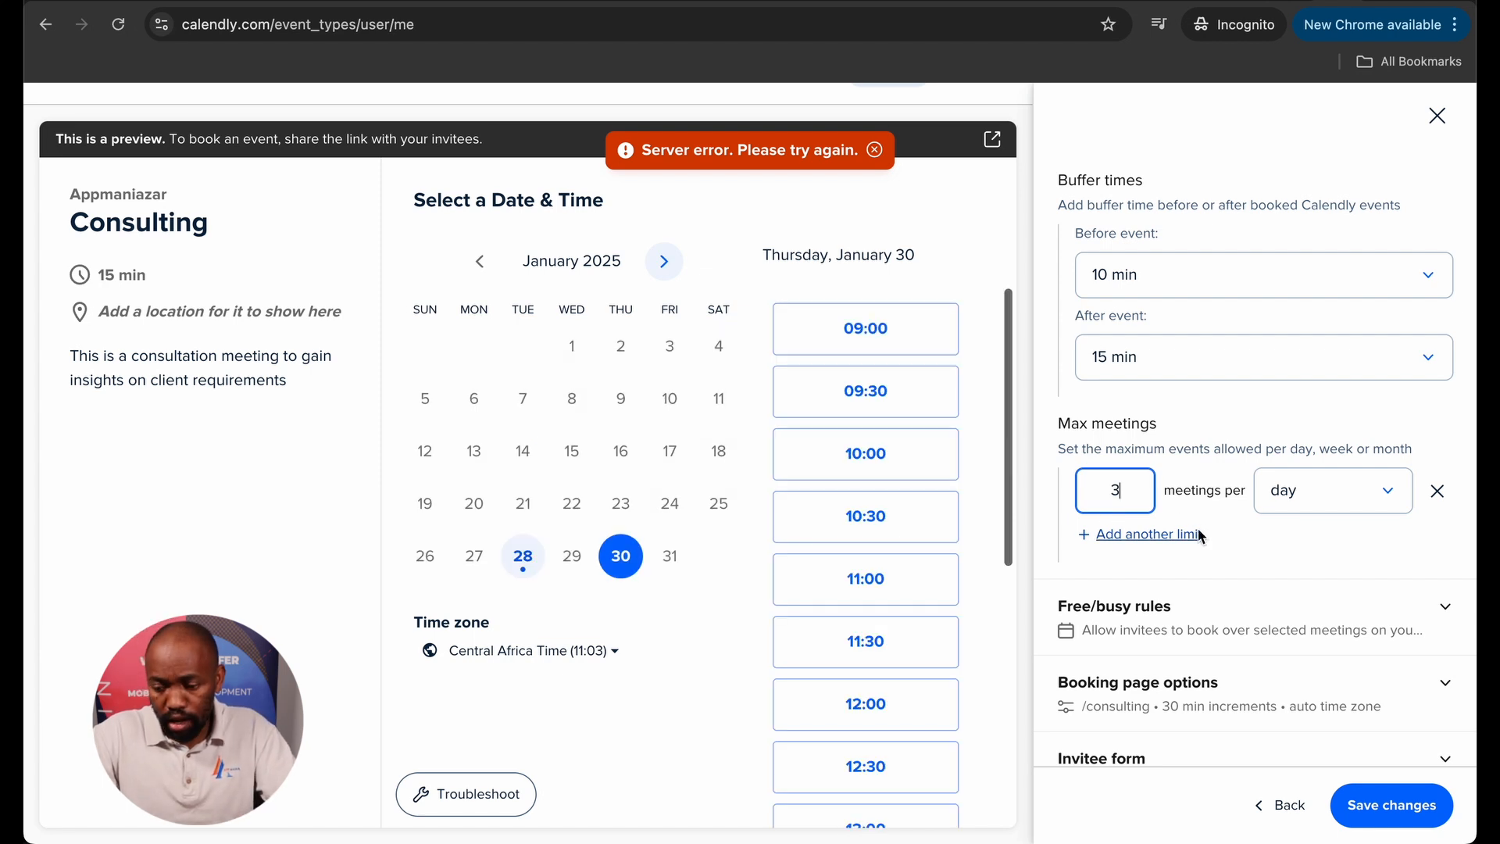
scroll(1198, 534, down, 2)
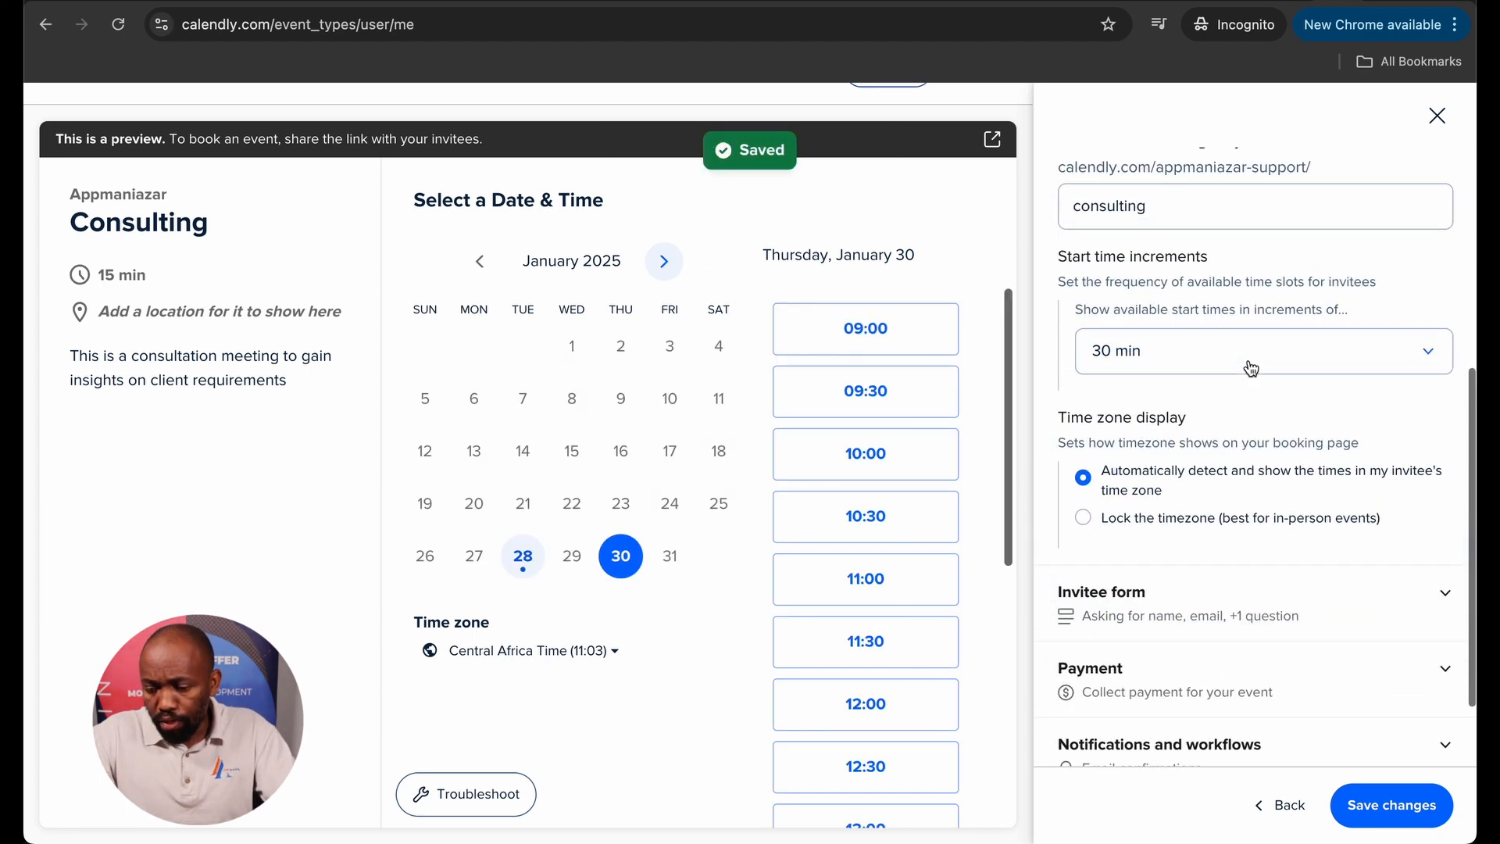
scroll(1251, 367, up, 4)
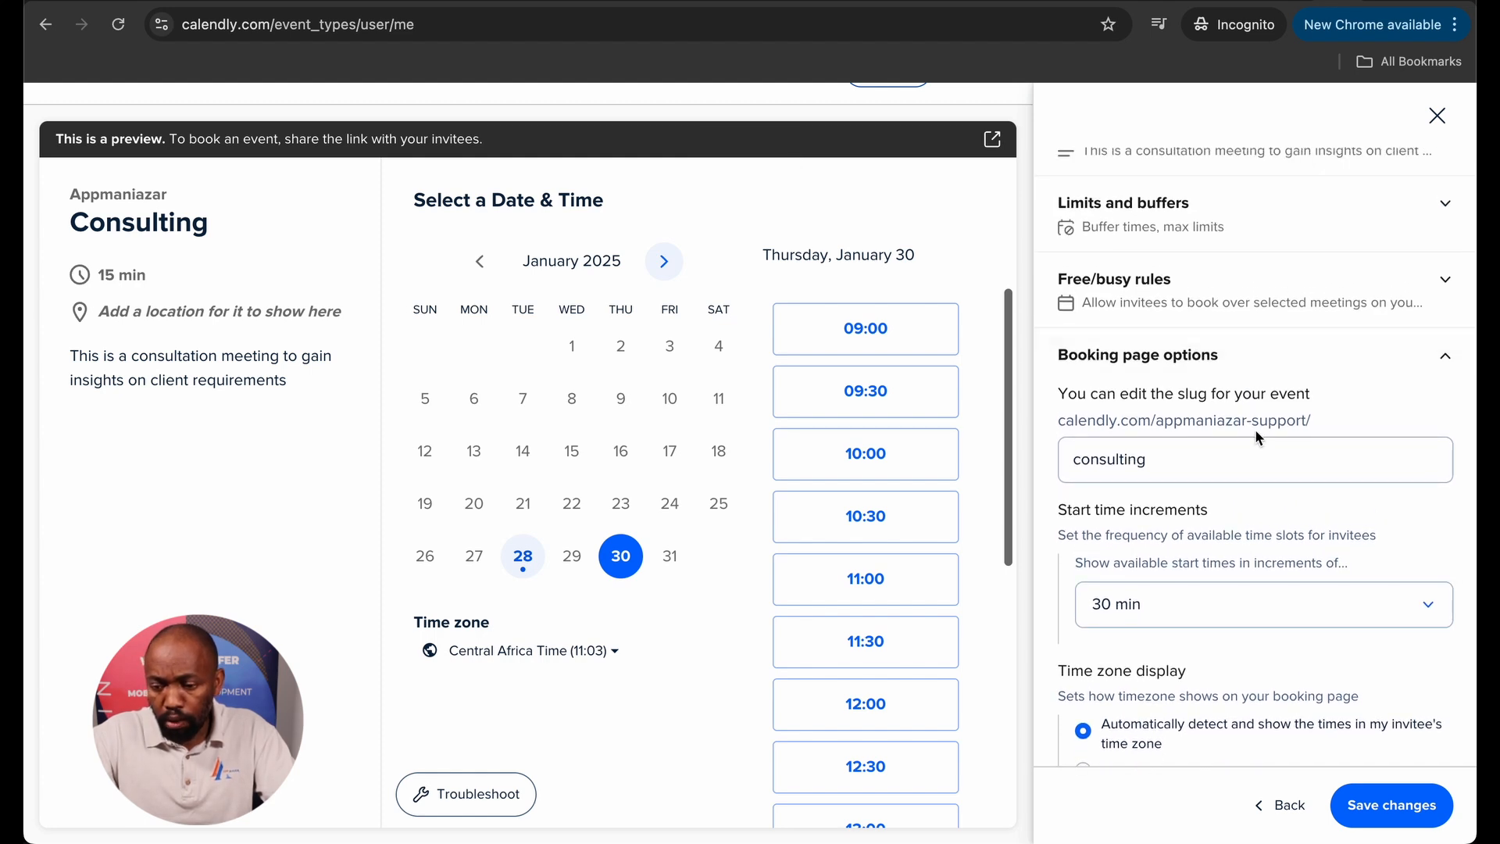
Scroll the side panel down to reveal the Invitee form settings.
scroll(1220, 509, down, 10)
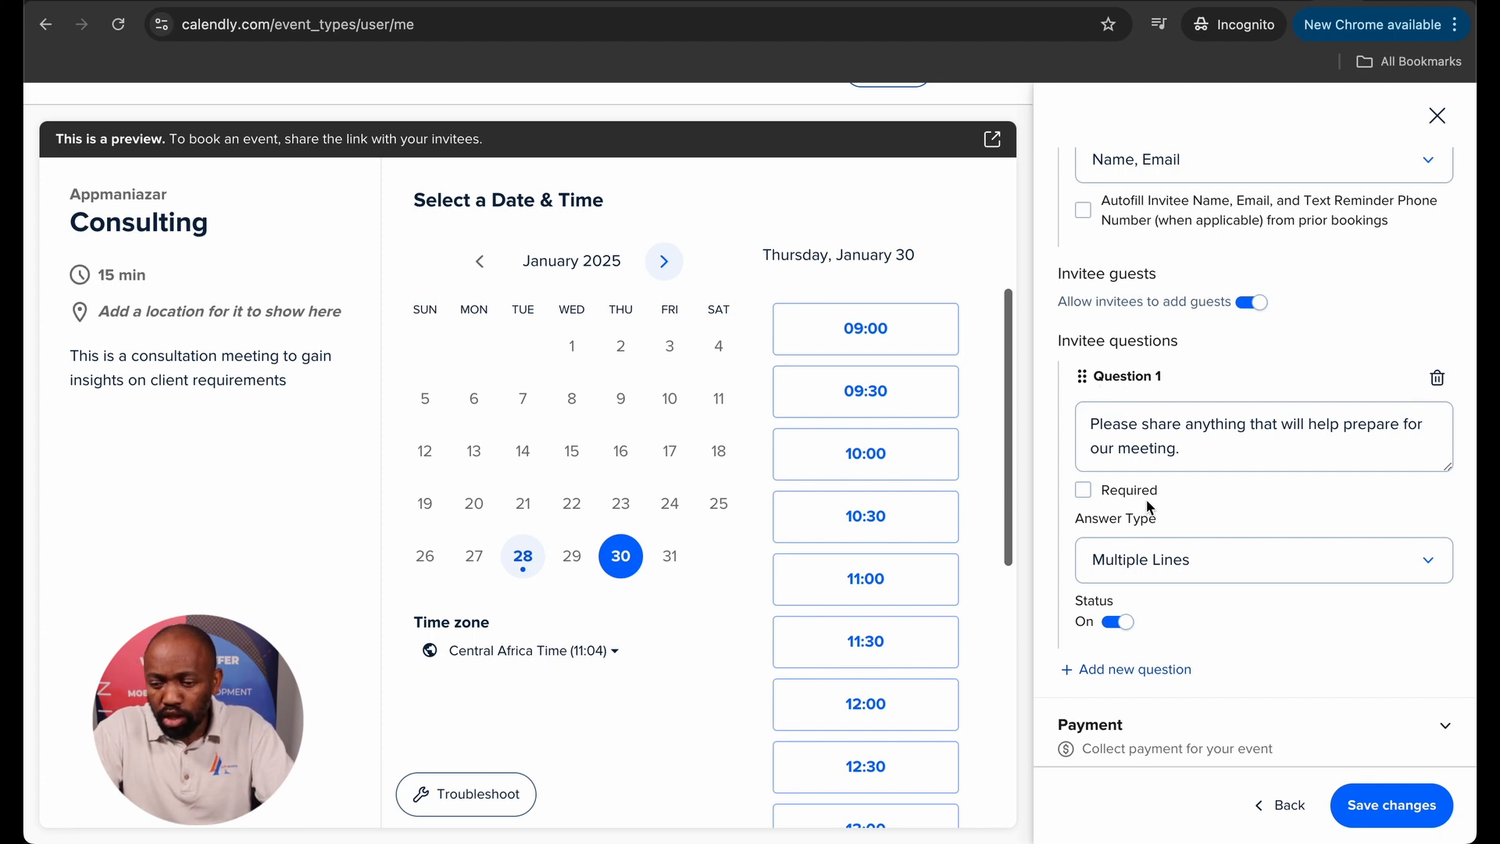
Switch the preparation question to Off, then add and delete an empty Question 2.
click(1140, 560)
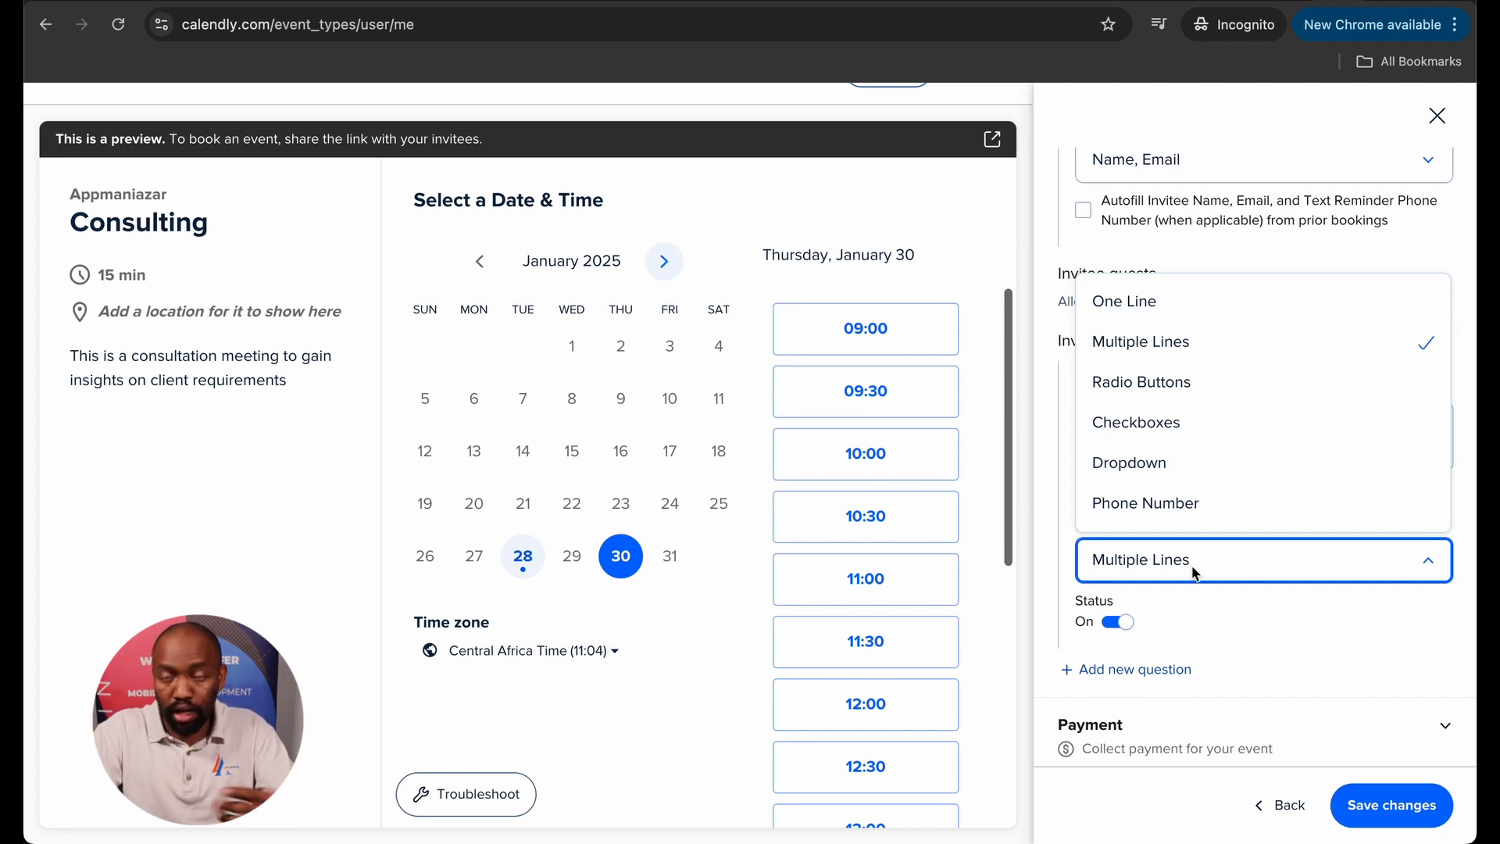
click(1271, 637)
click(1137, 669)
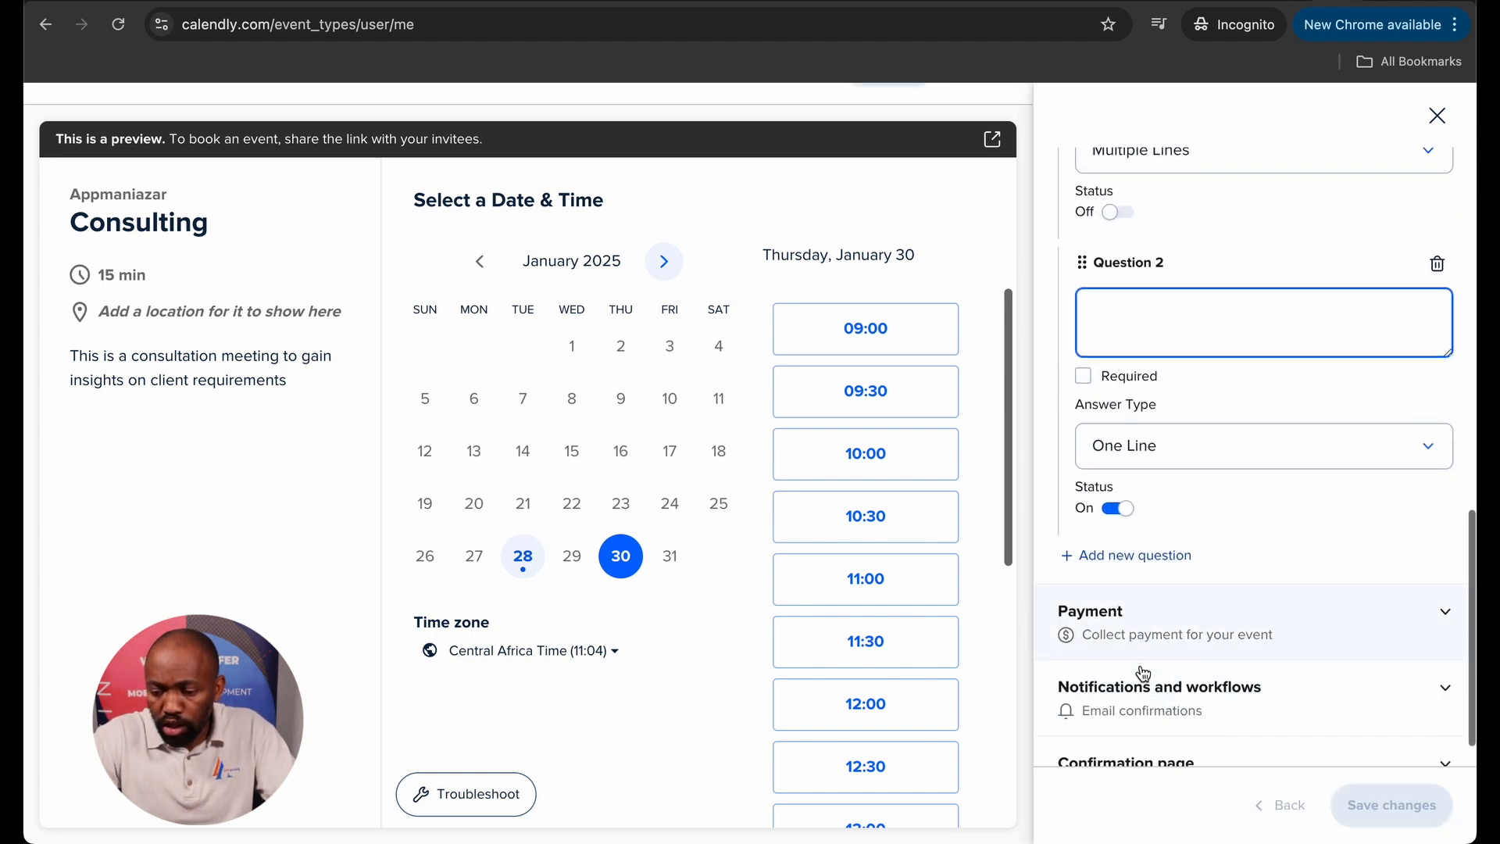
scroll(1140, 524, down, 1)
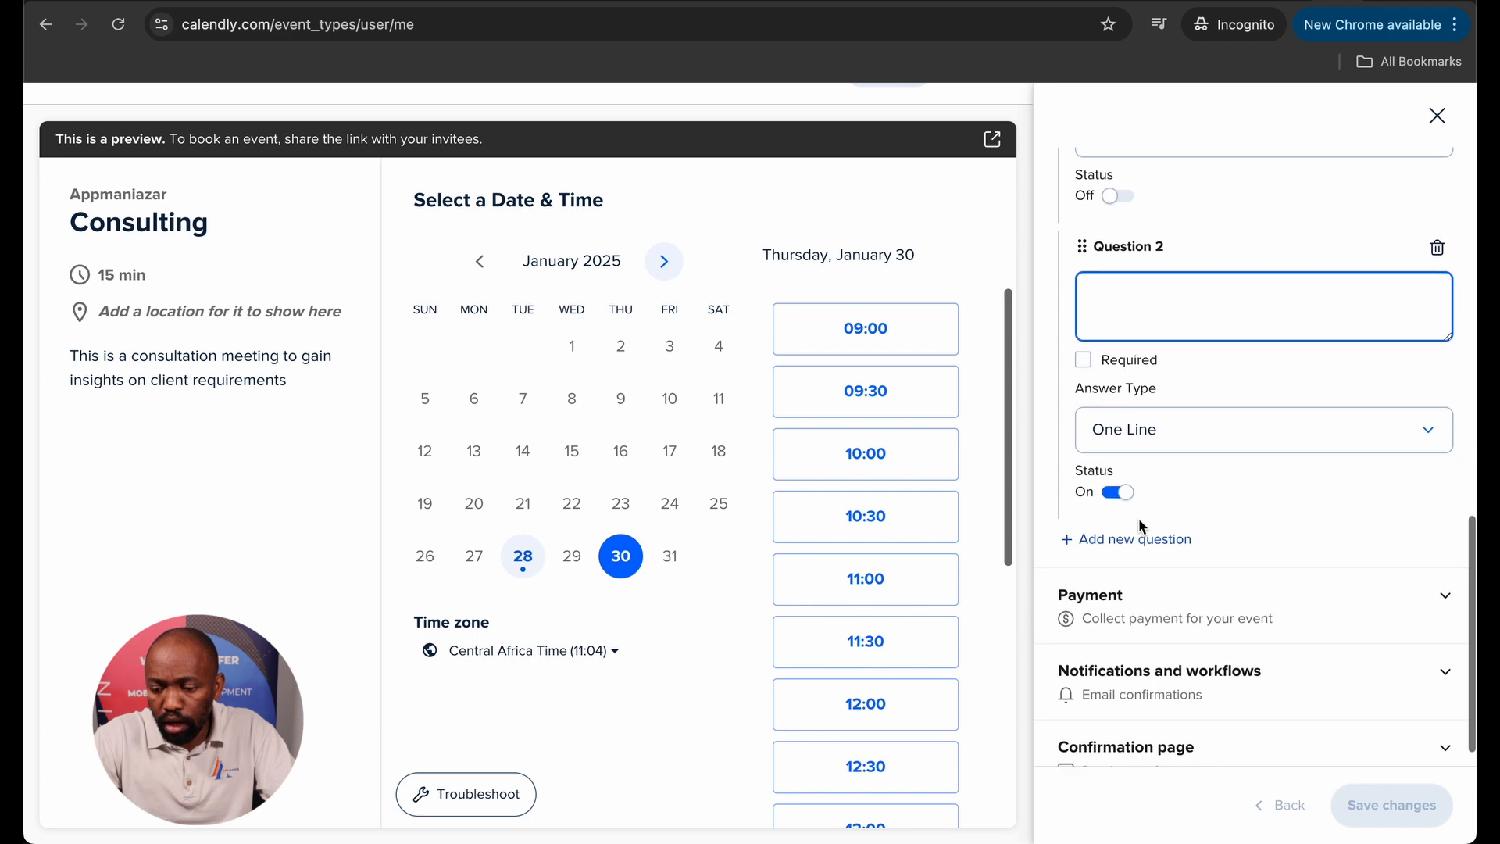
scroll(1140, 525, down, 1)
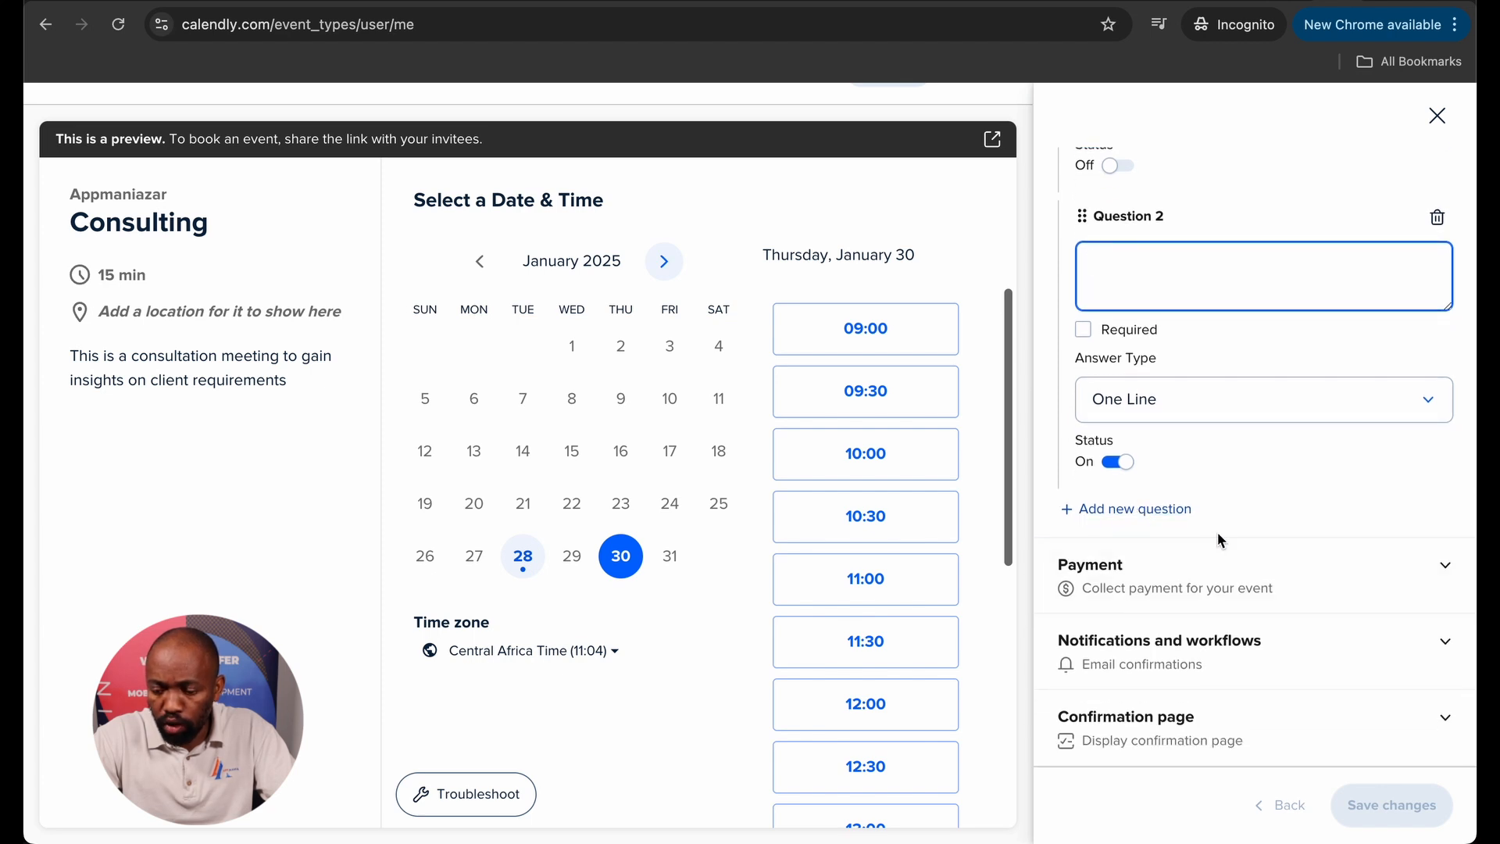
click(1444, 567)
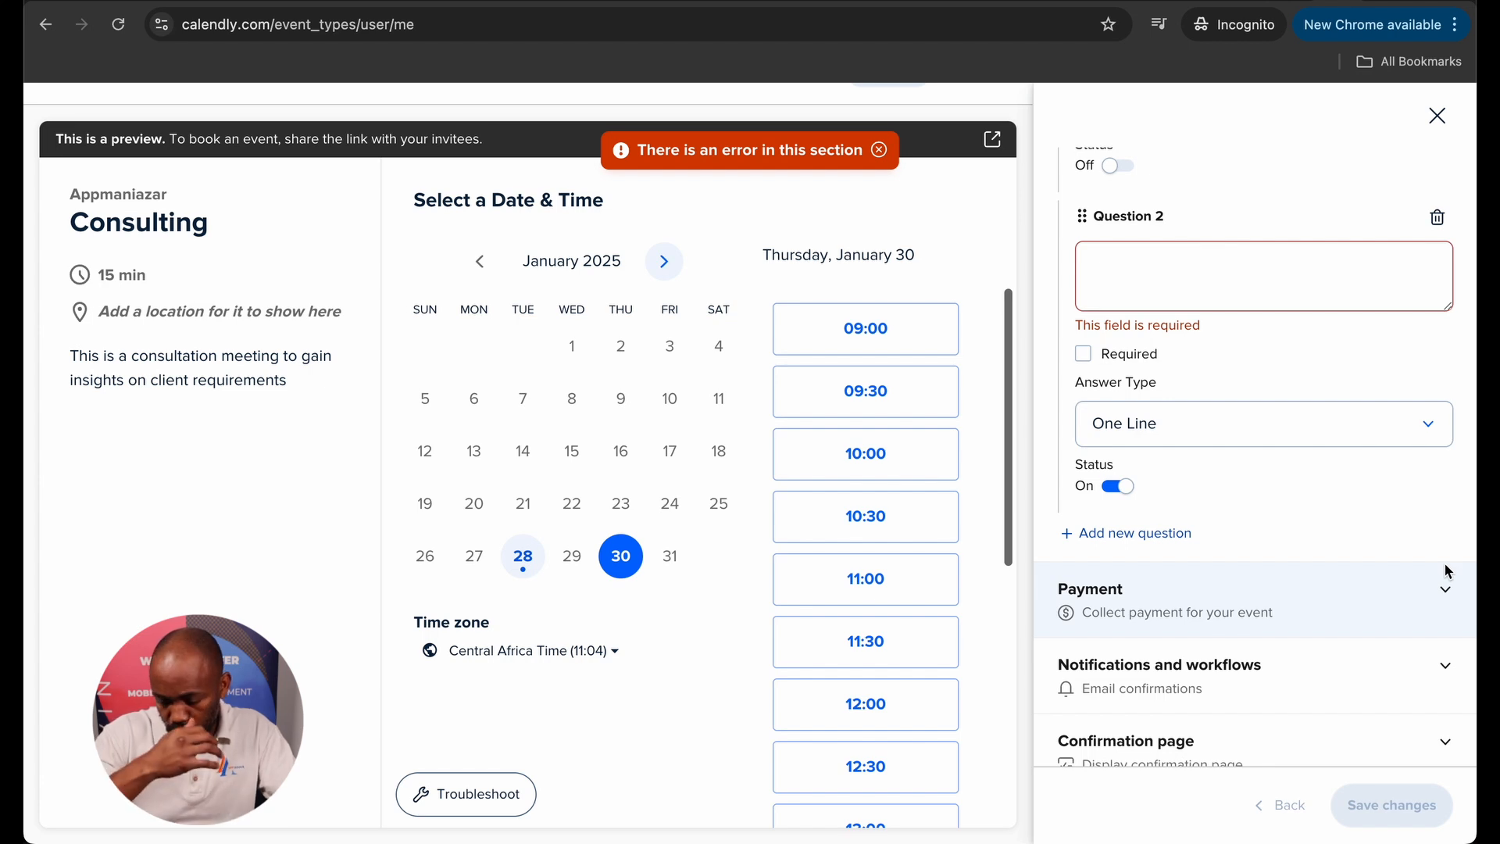
click(1437, 217)
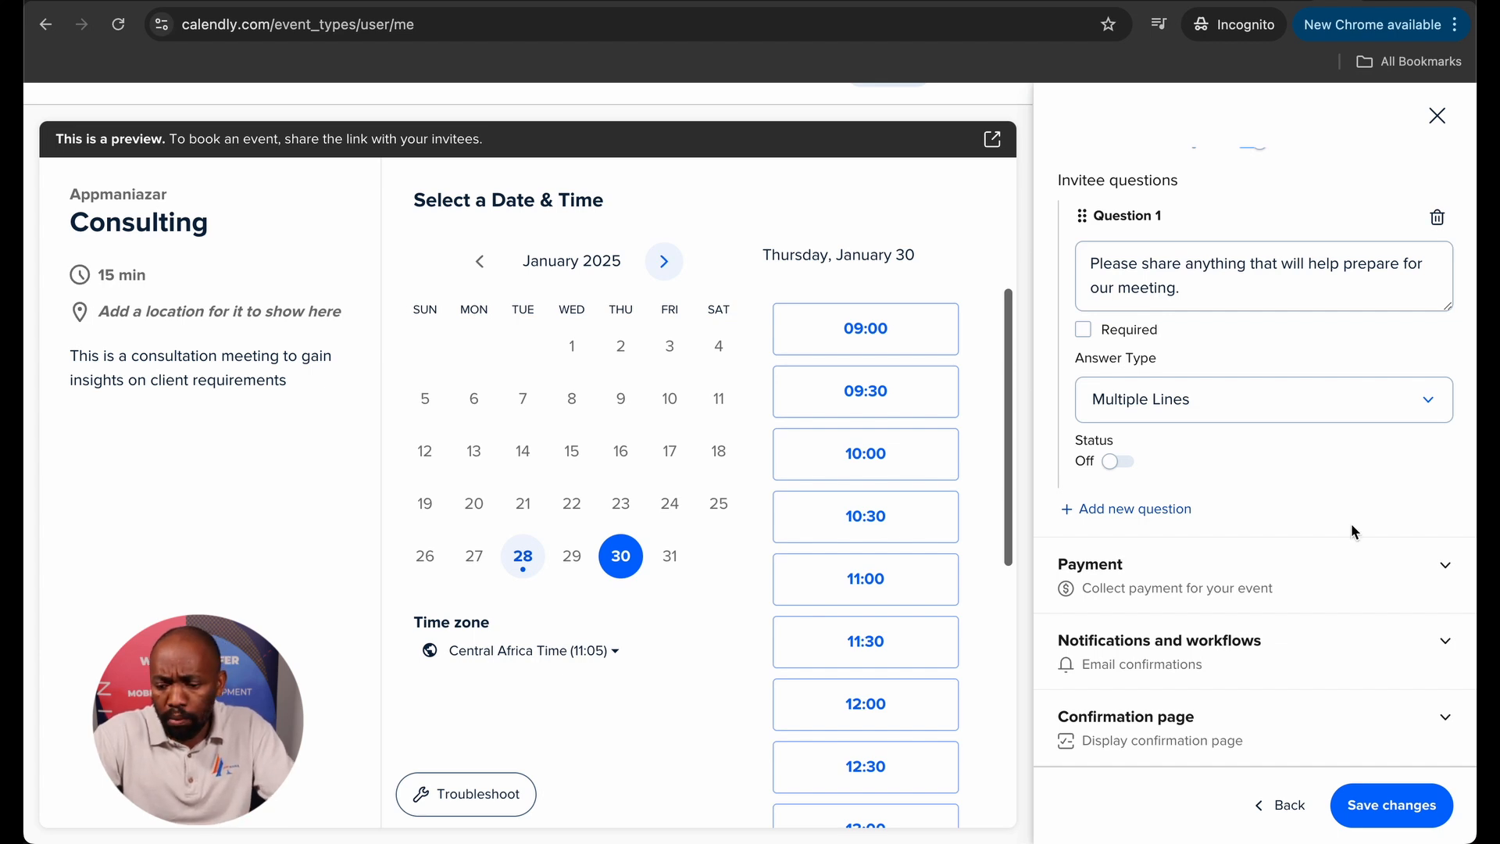
Save the Consulting invitee form and event settings, with email confirmation sent immediately after booking.
click(1442, 560)
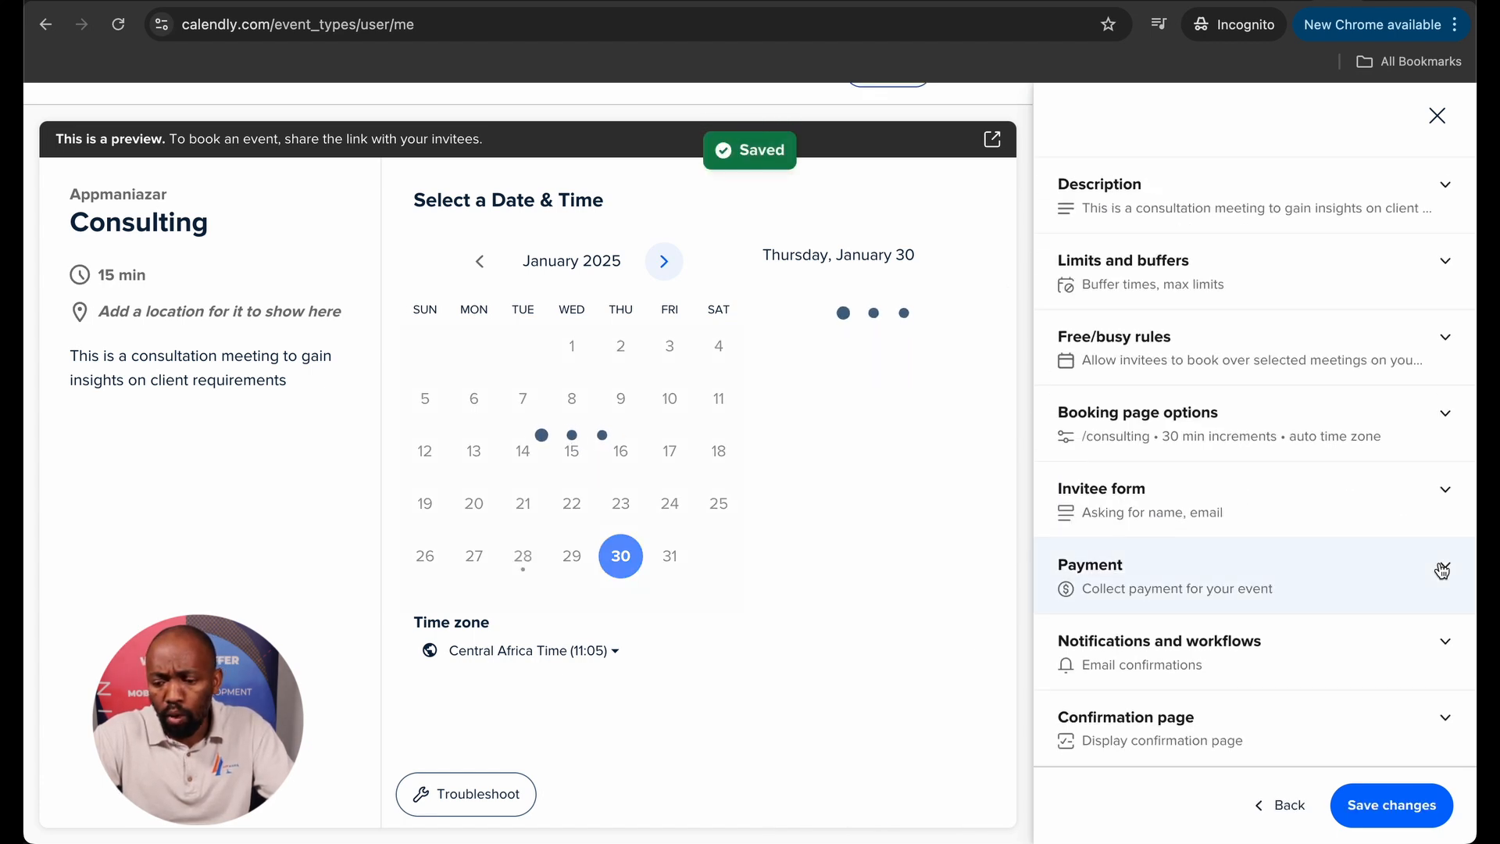
click(1445, 642)
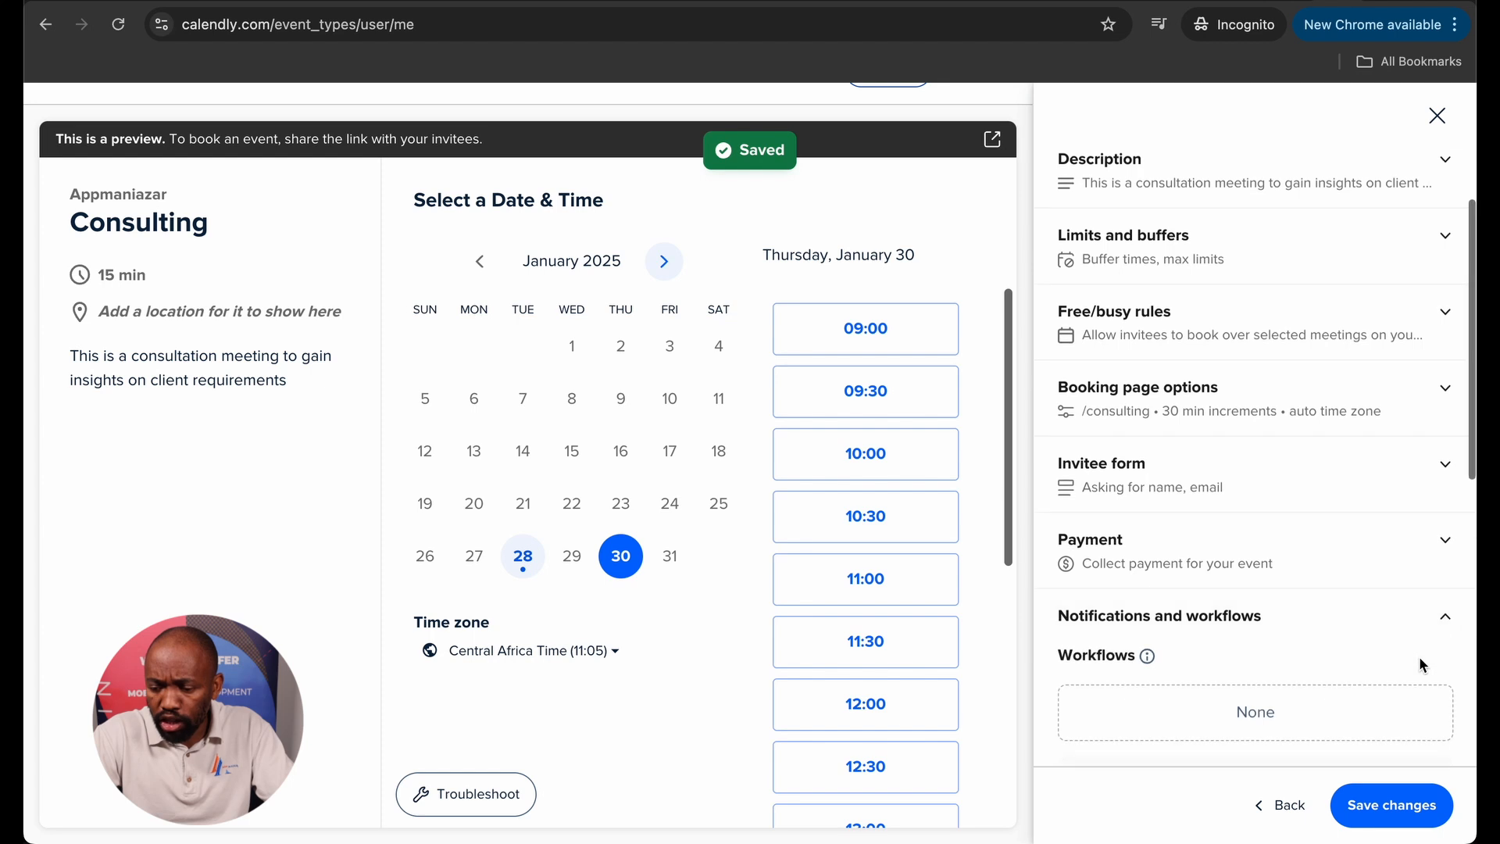
scroll(1418, 656, down, 5)
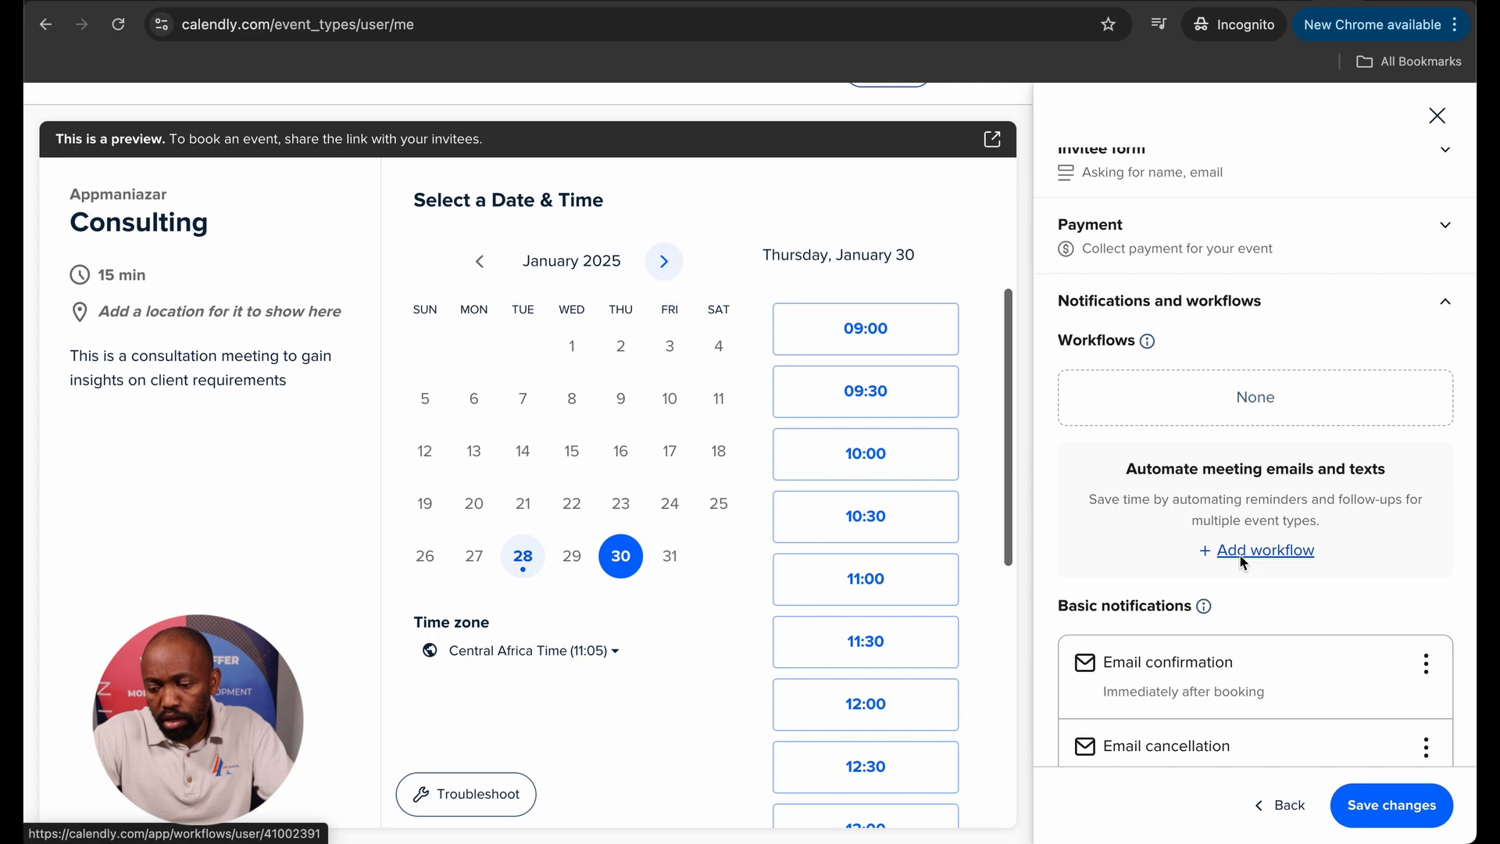
scroll(1232, 580, down, 1)
scroll(1230, 583, down, 2)
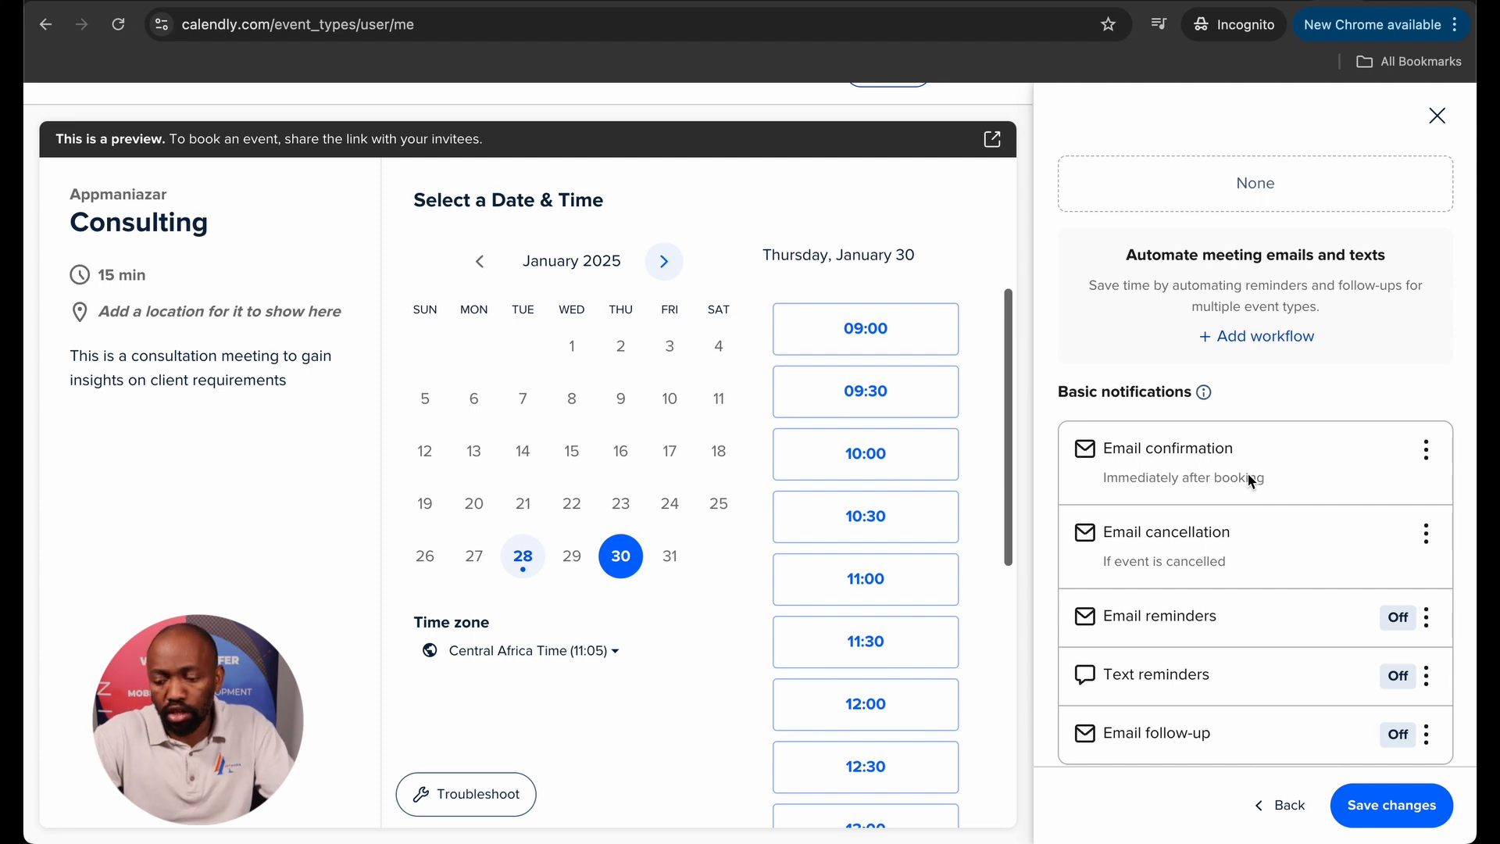
scroll(1250, 478, down, 1)
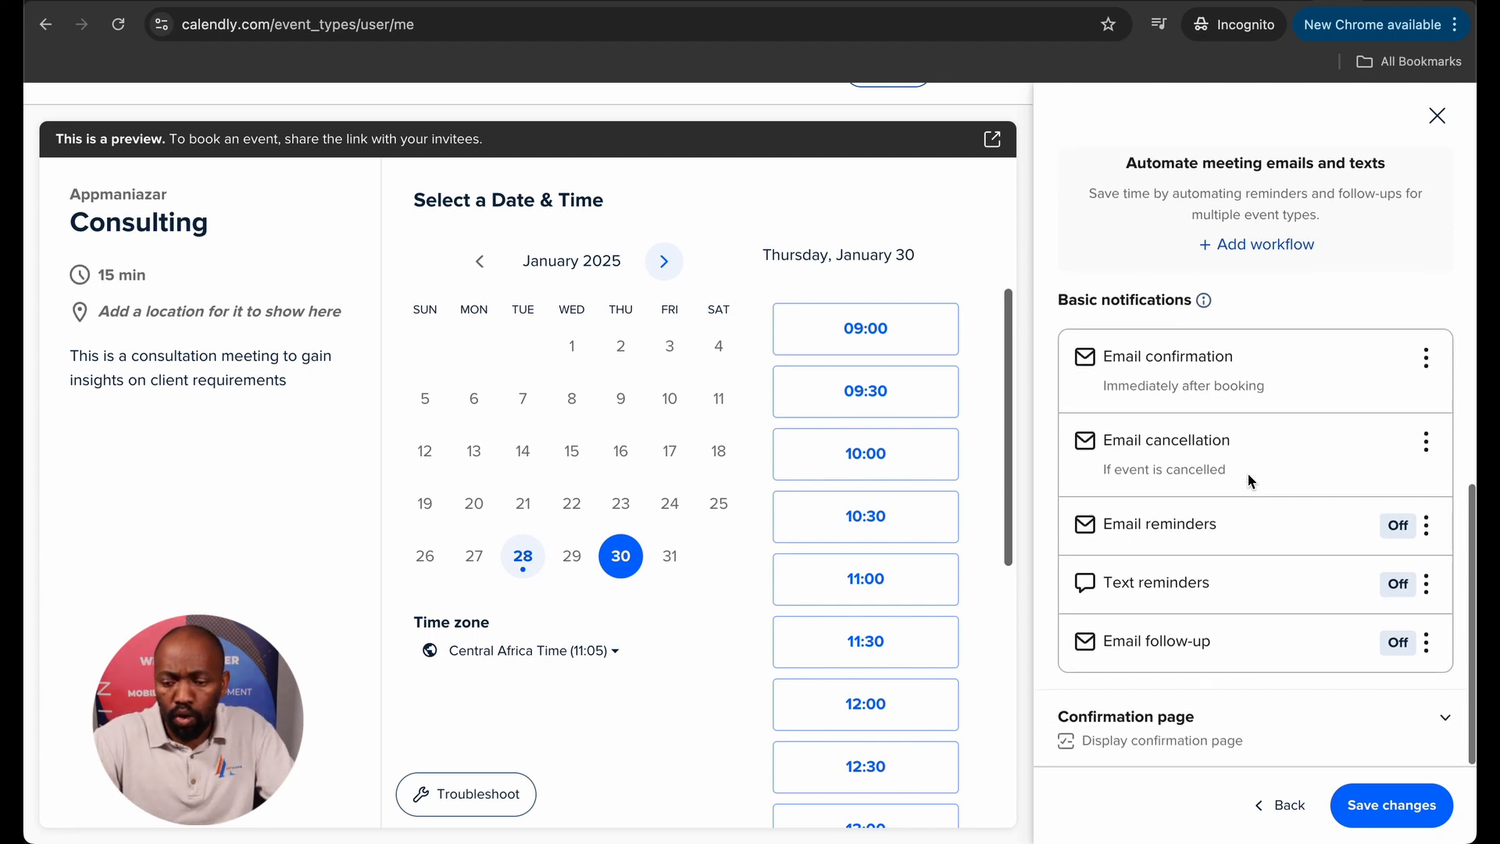
click(1375, 810)
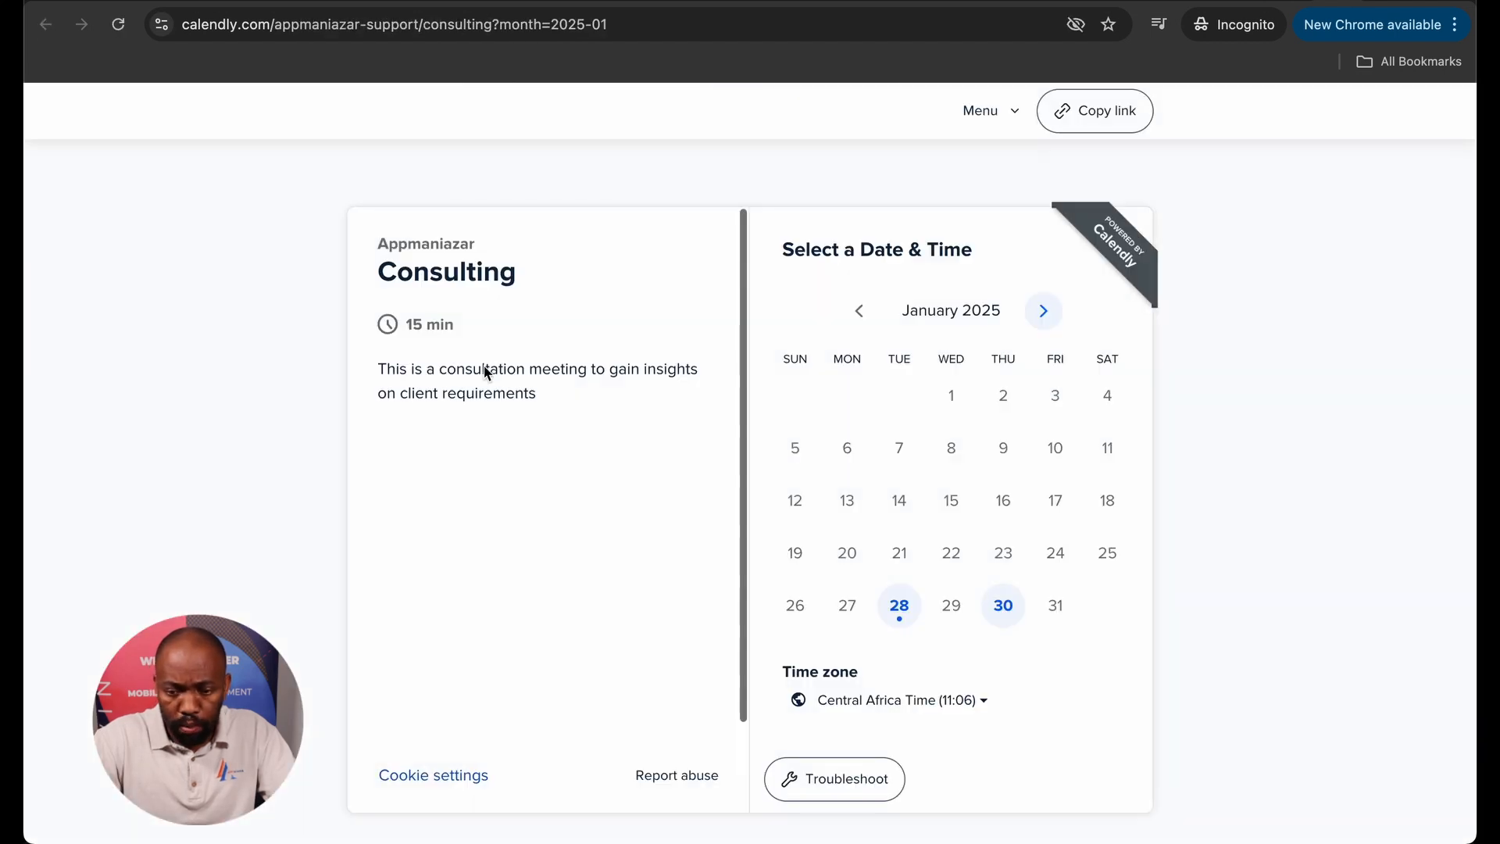
Pick the 14:00 slot on Tuesday, February 4, 2025 and continue to the details form.
click(1042, 308)
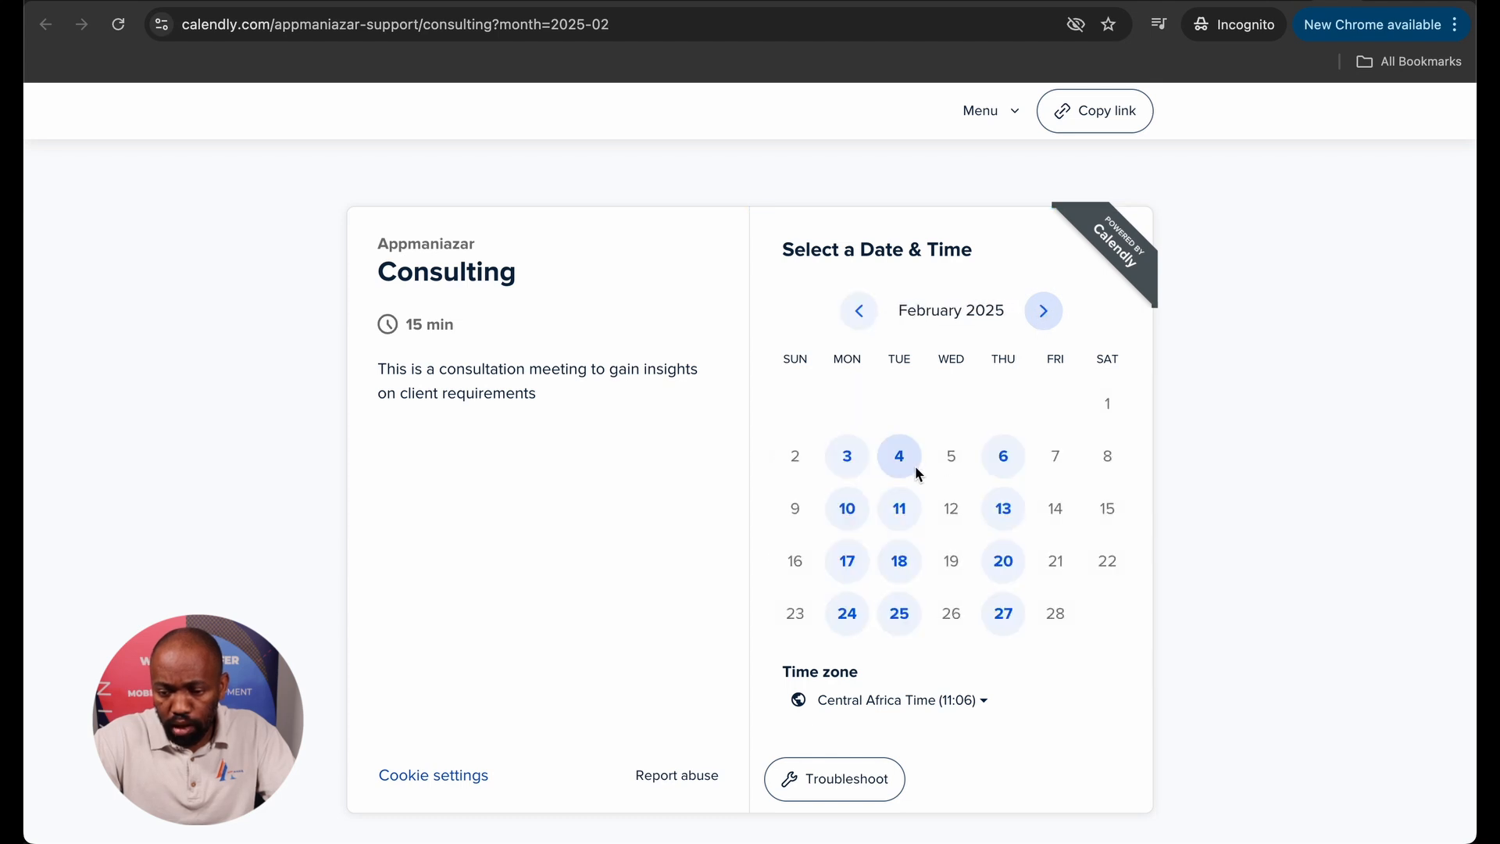
click(900, 461)
click(1125, 379)
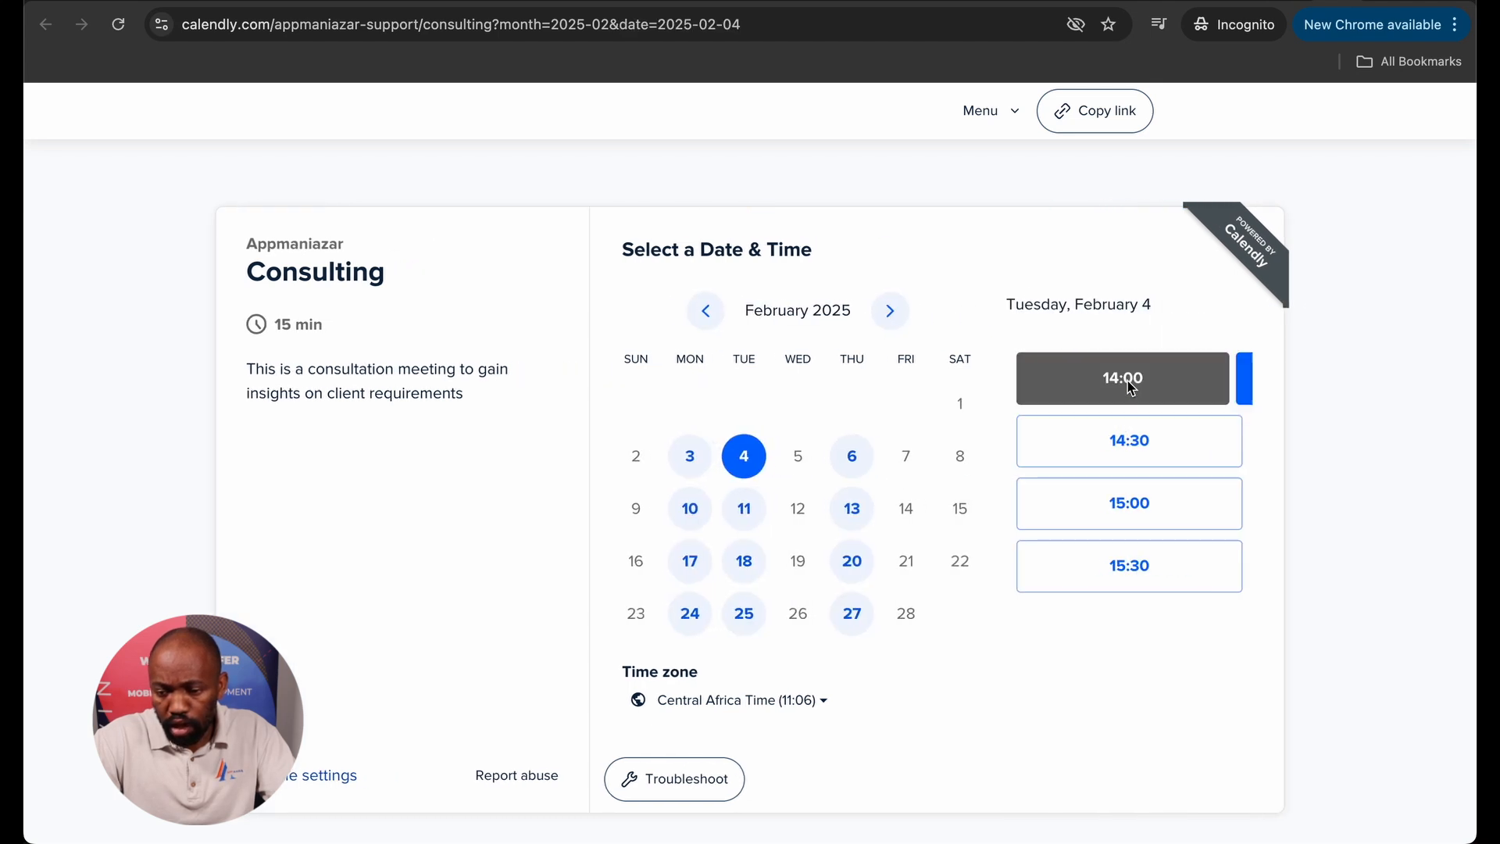
click(1168, 379)
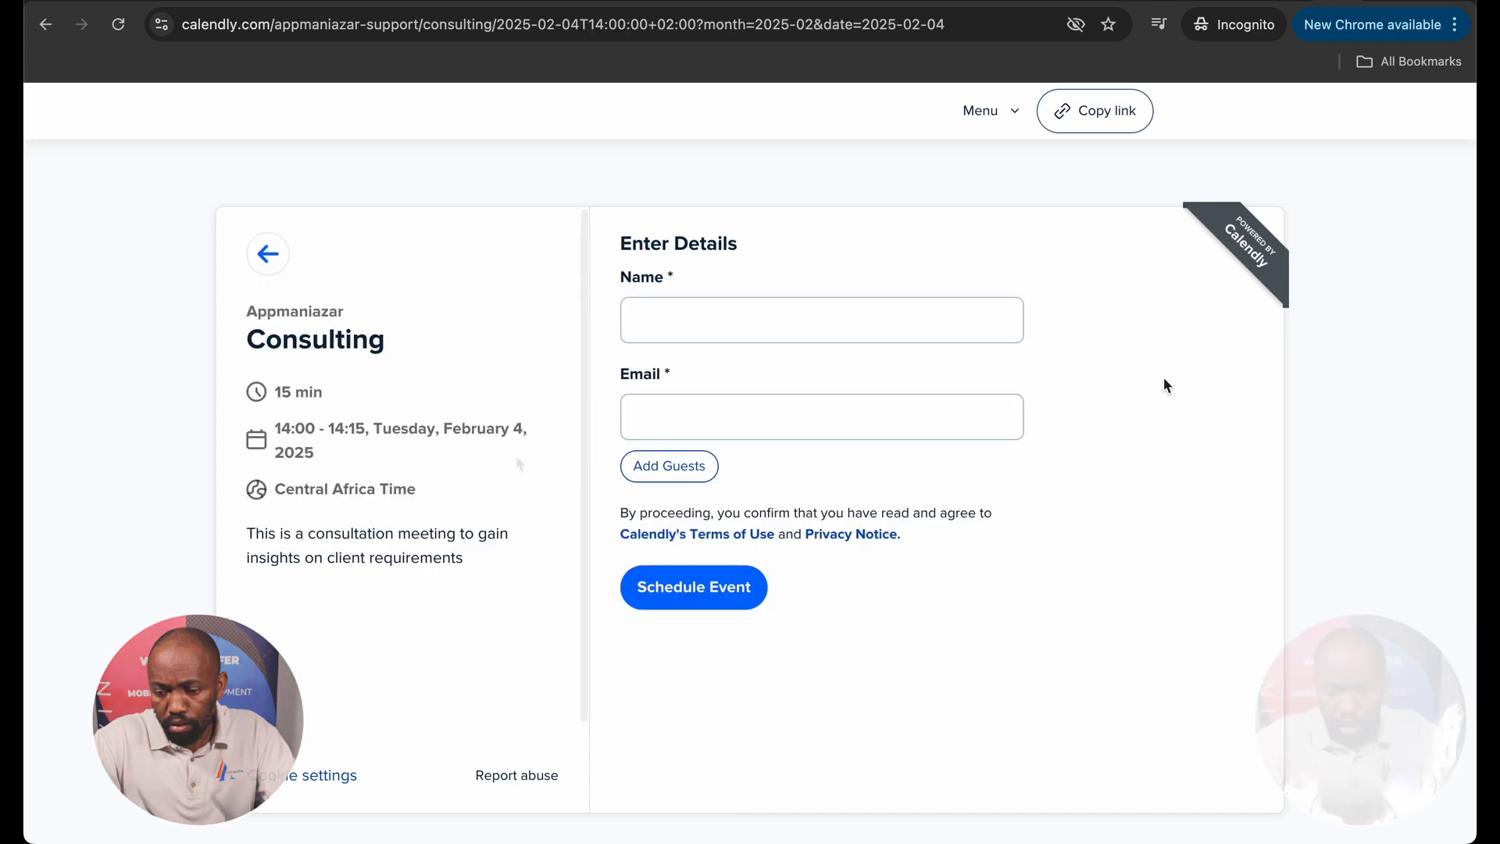
Copy the public Consulting booking page link.
click(706, 318)
click(752, 265)
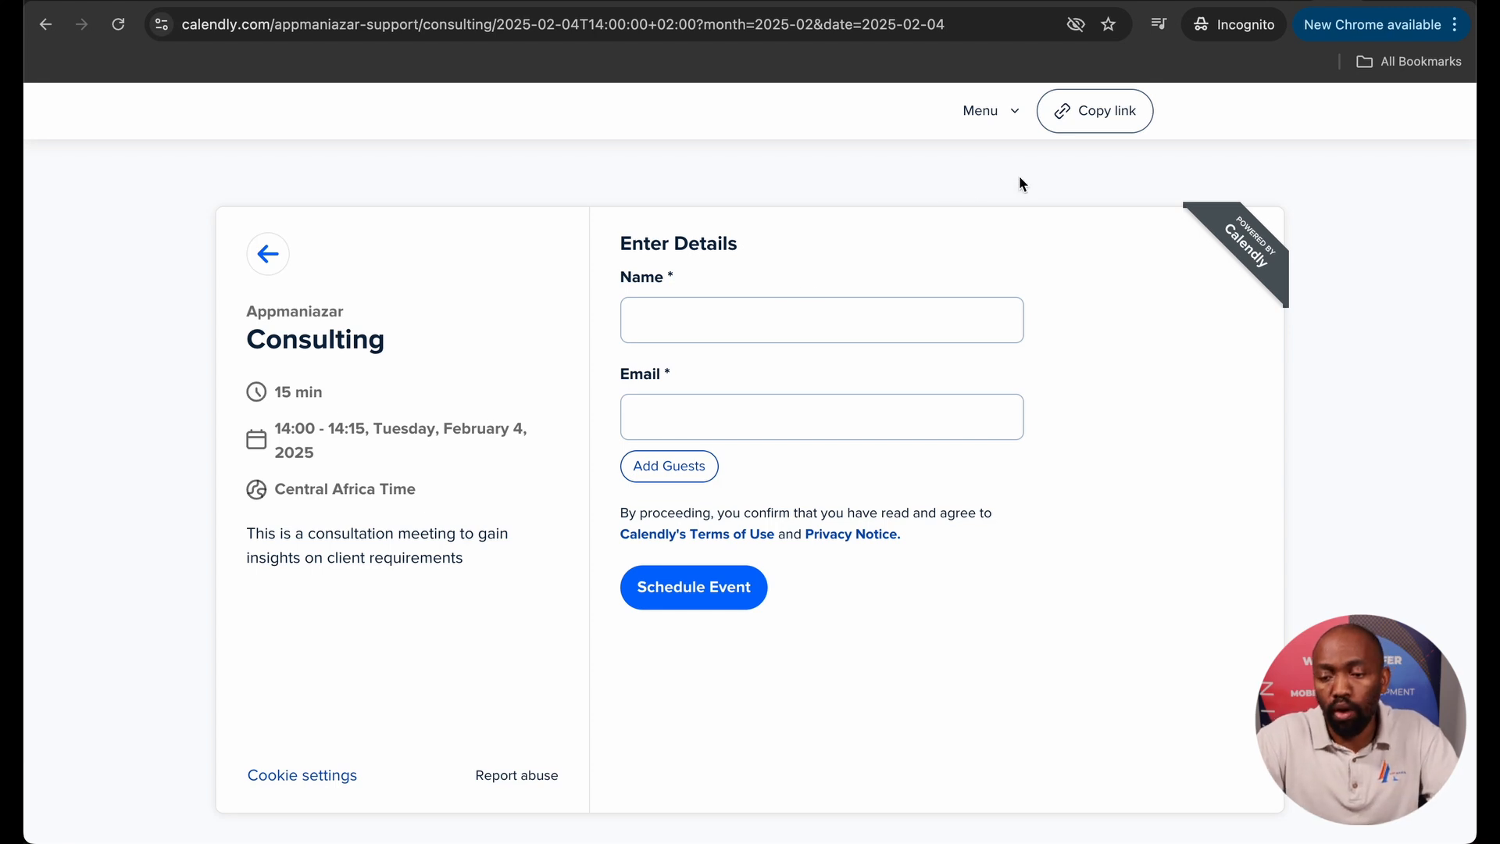
click(1089, 121)
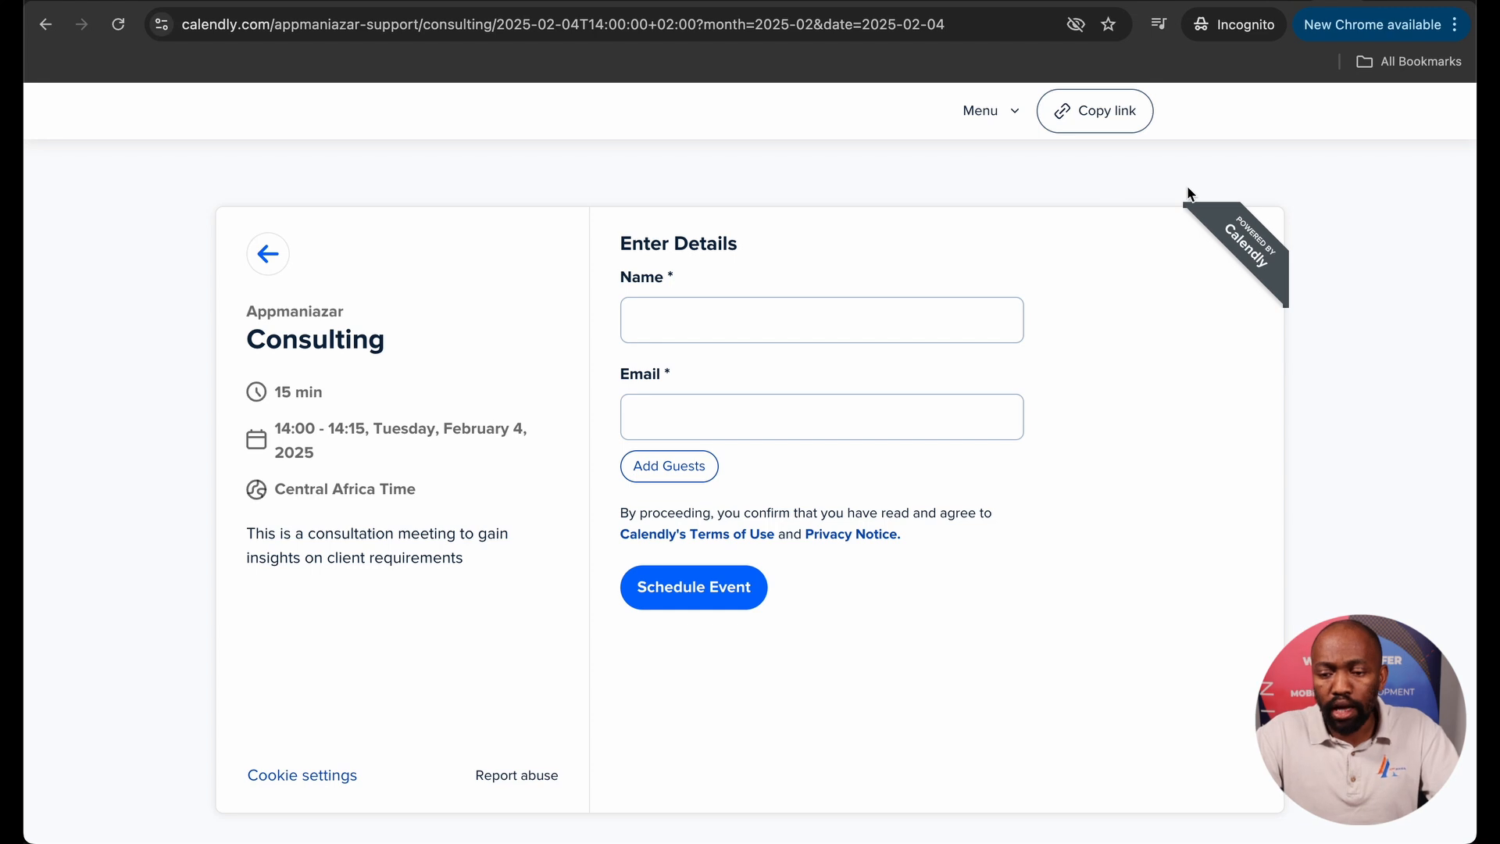
Share the Consulting event via Add to website, choosing Inline embed and continuing.
click(1301, 1)
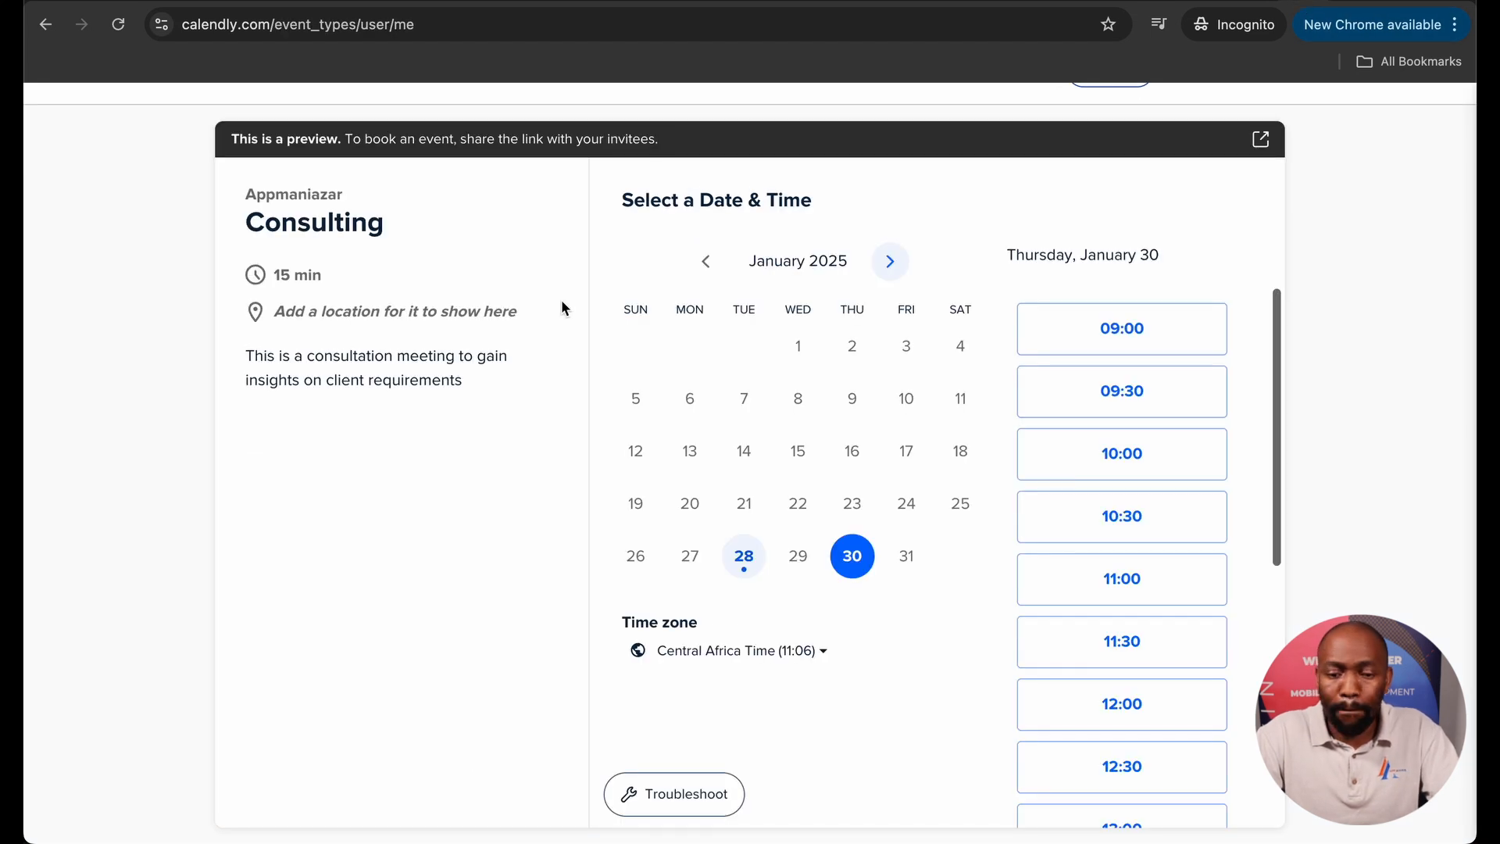
scroll(710, 504, up, 1)
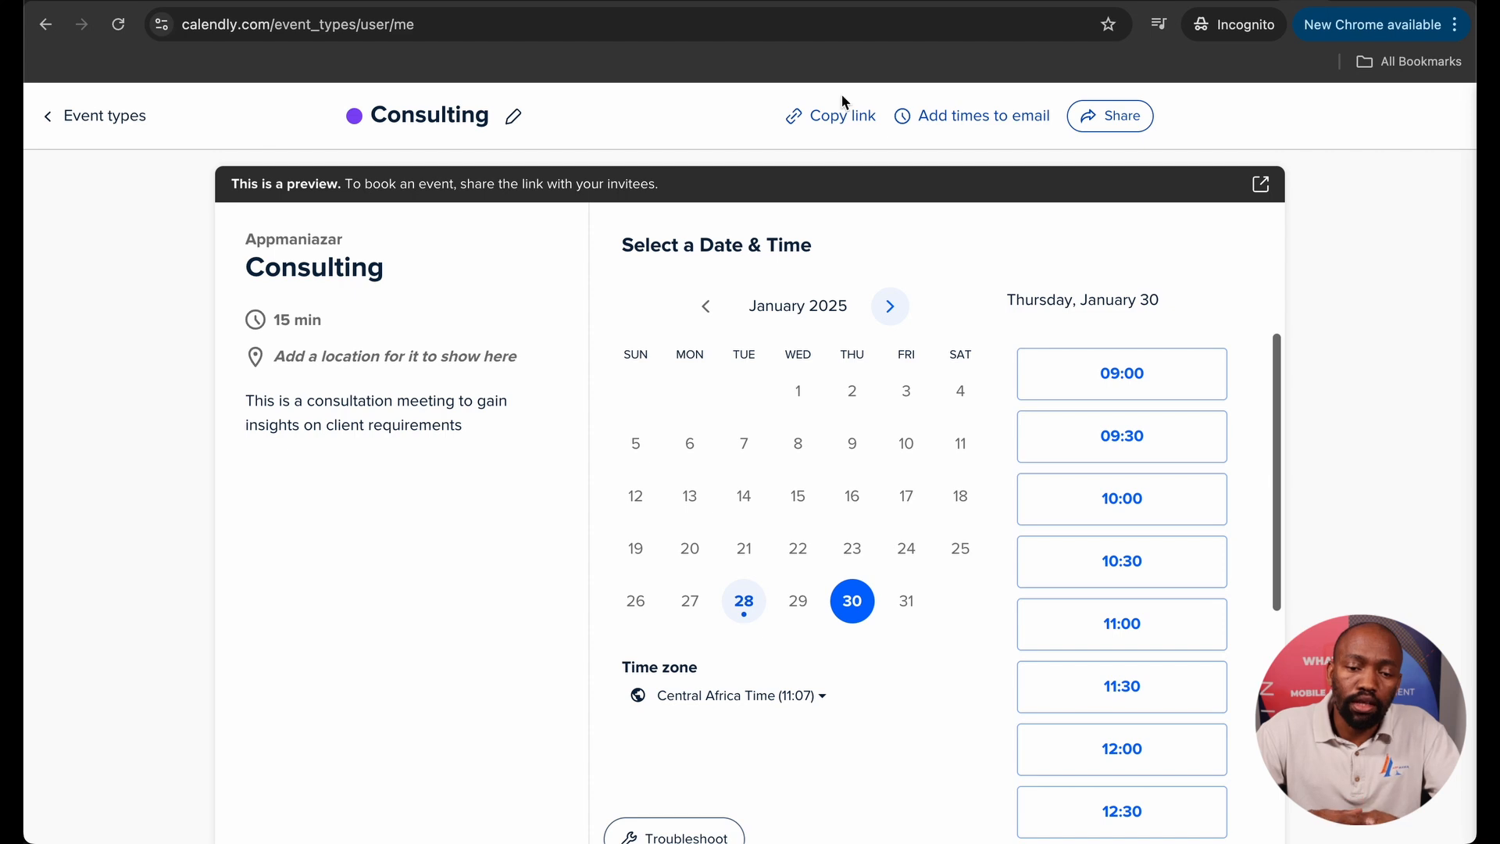
click(1087, 118)
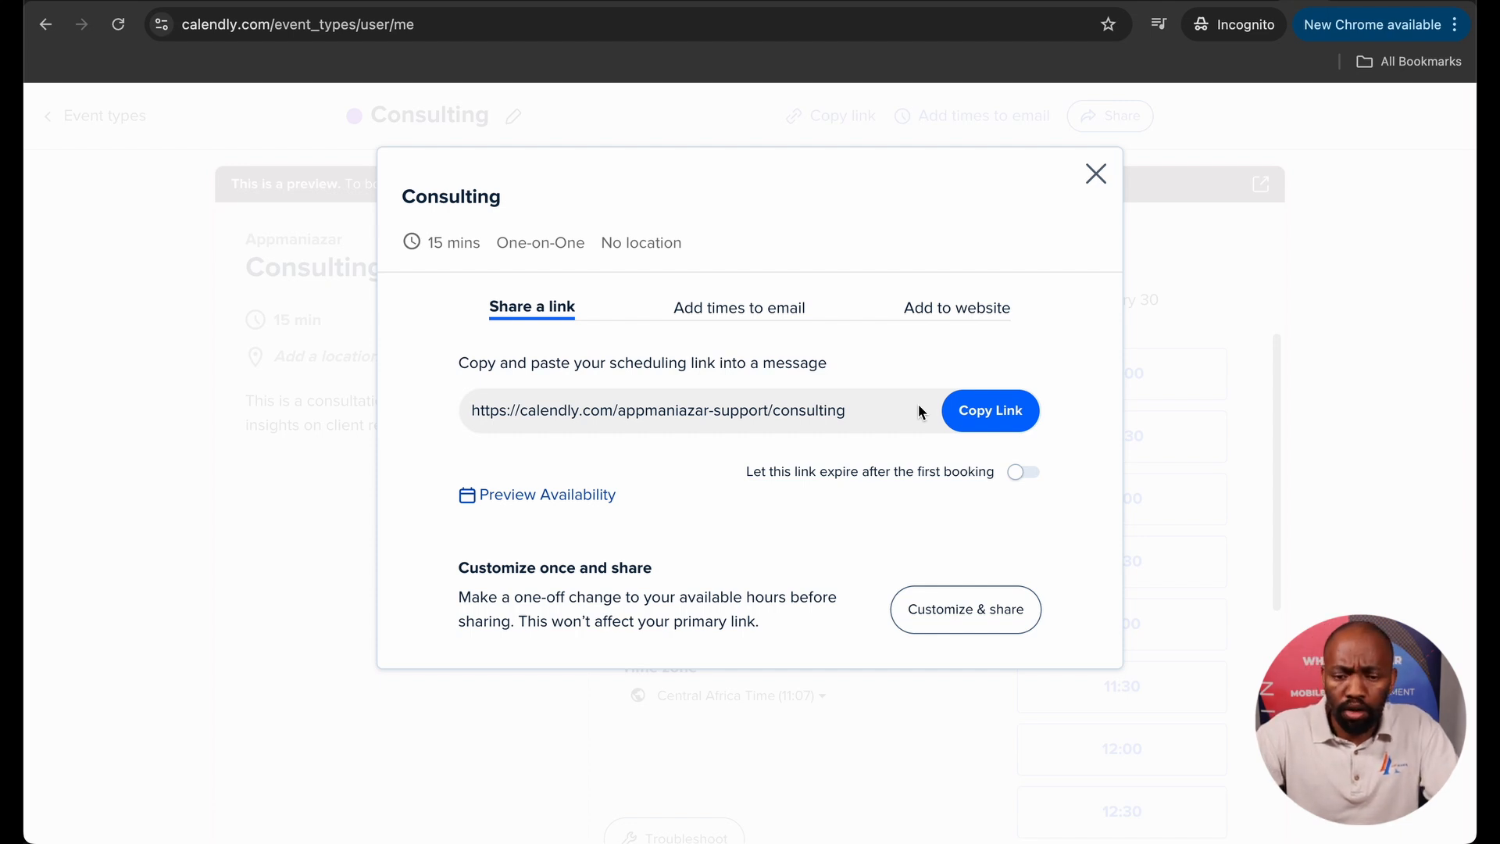
click(705, 306)
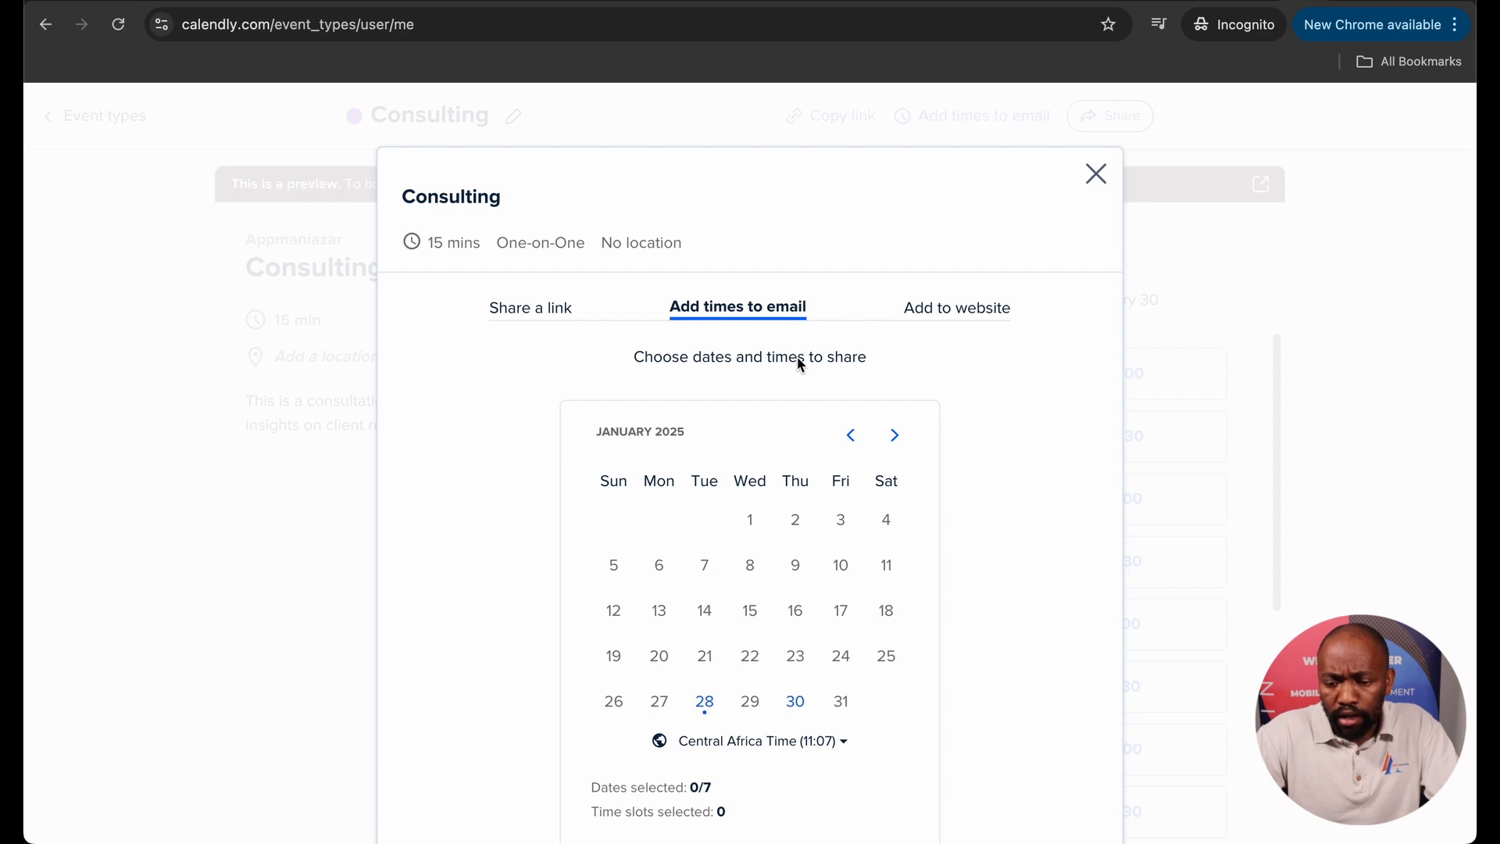
scroll(800, 381, down, 3)
click(918, 309)
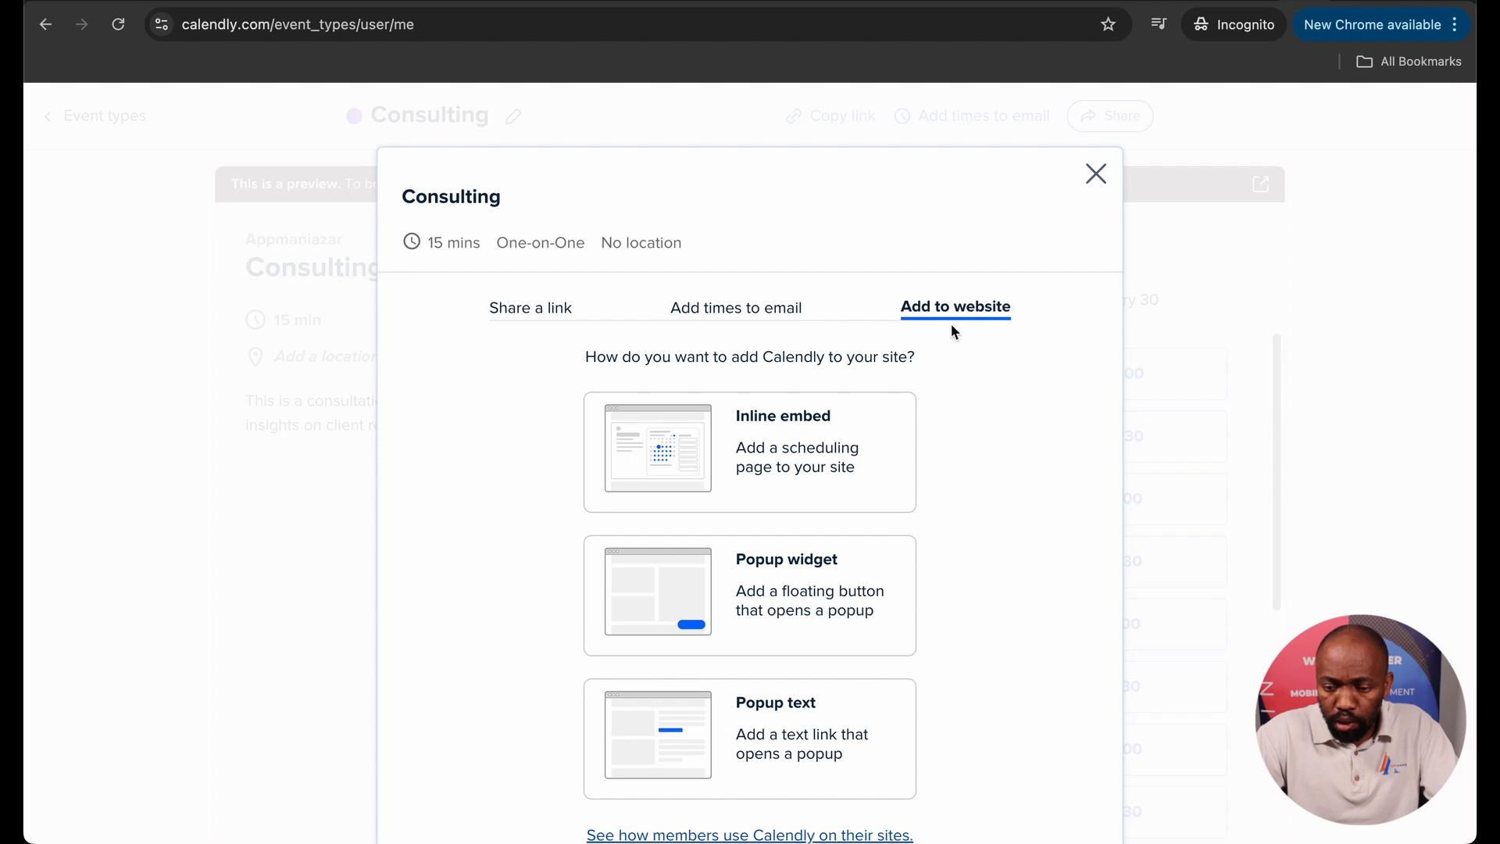
scroll(941, 327, down, 3)
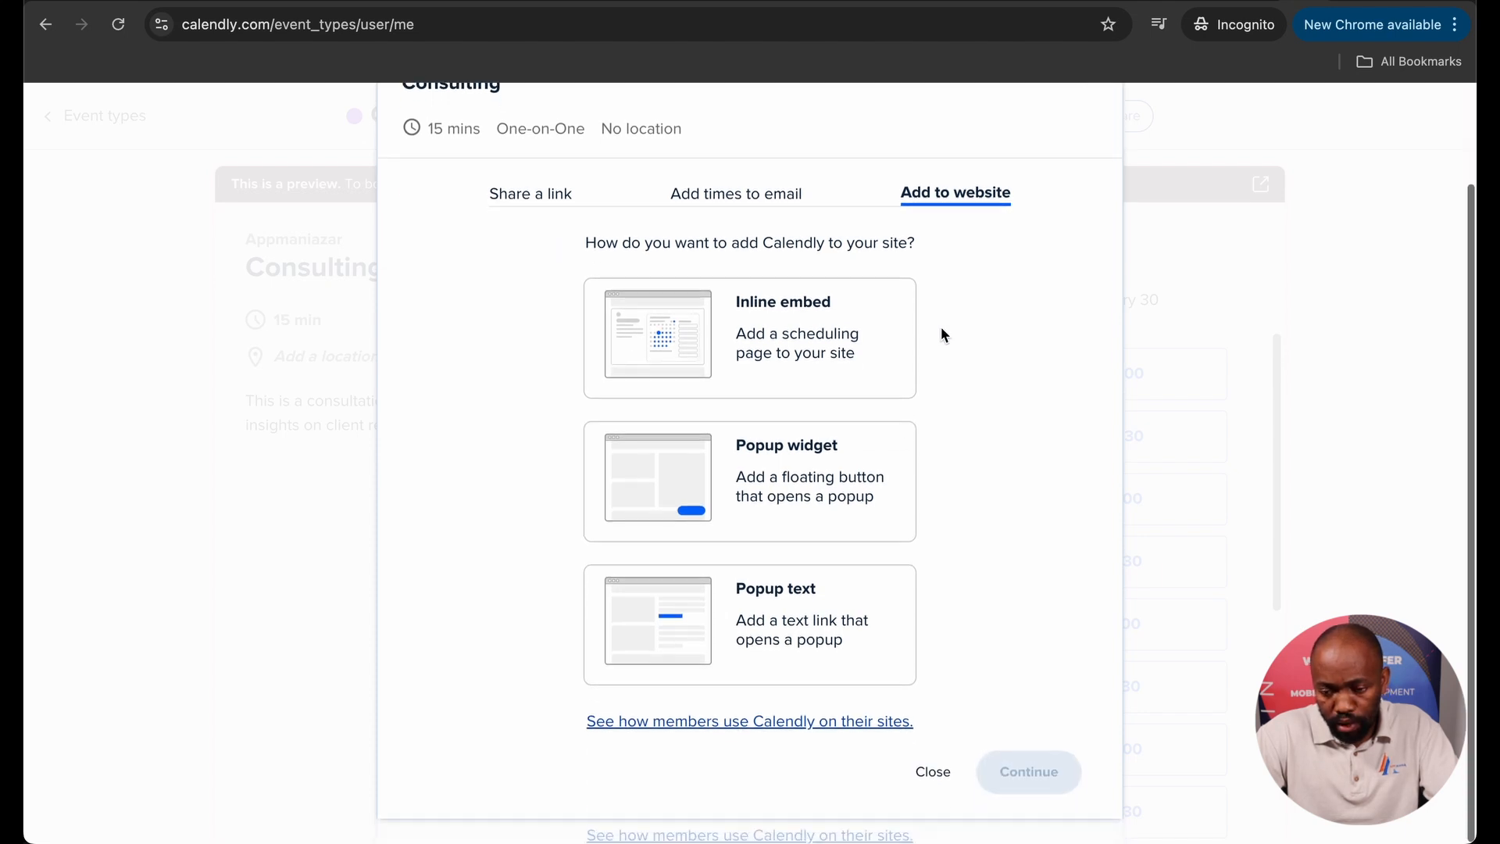
click(754, 345)
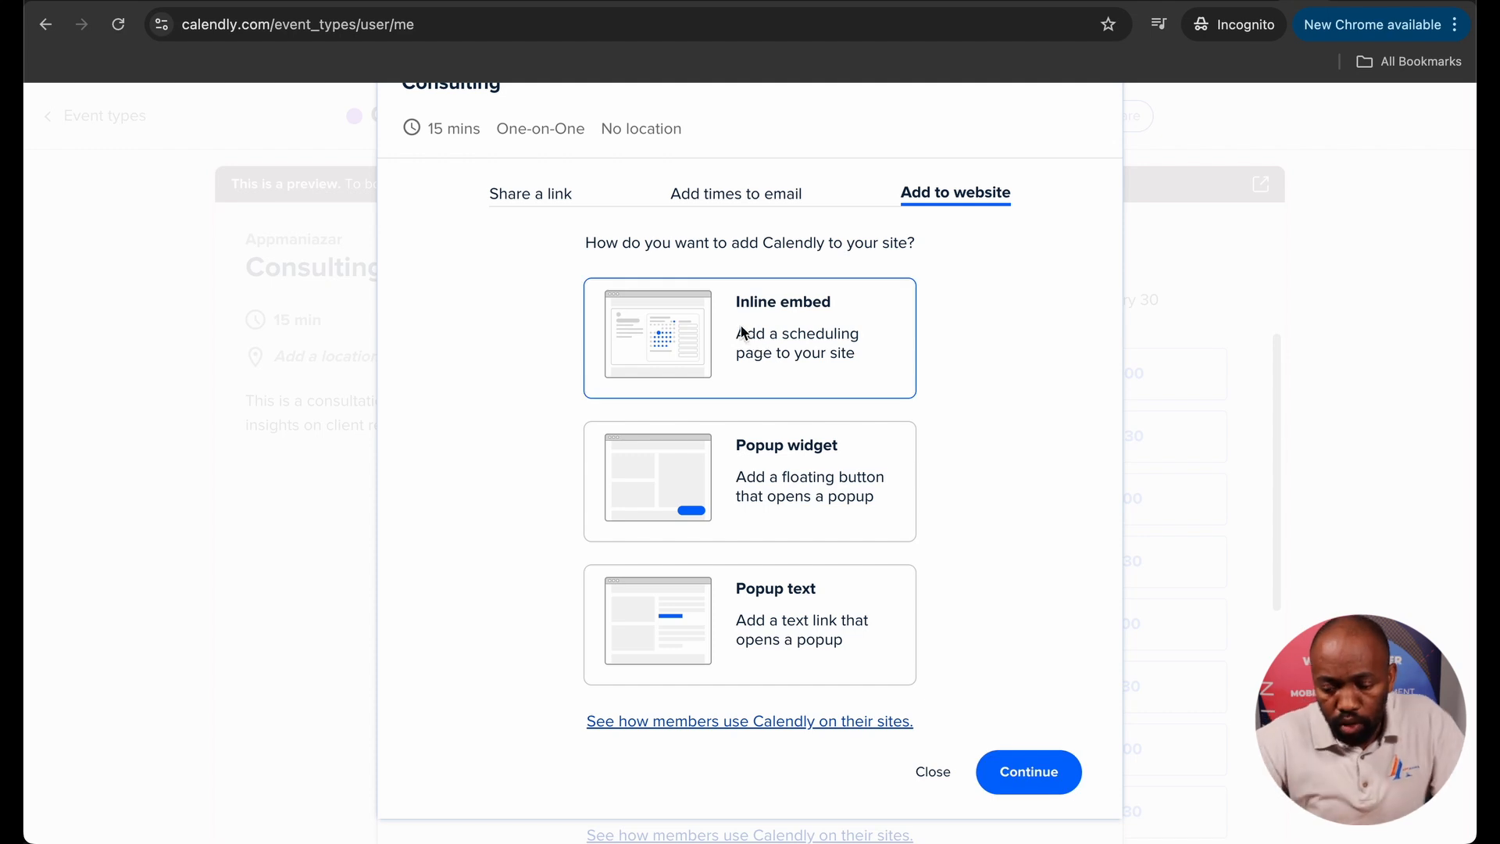
click(1022, 780)
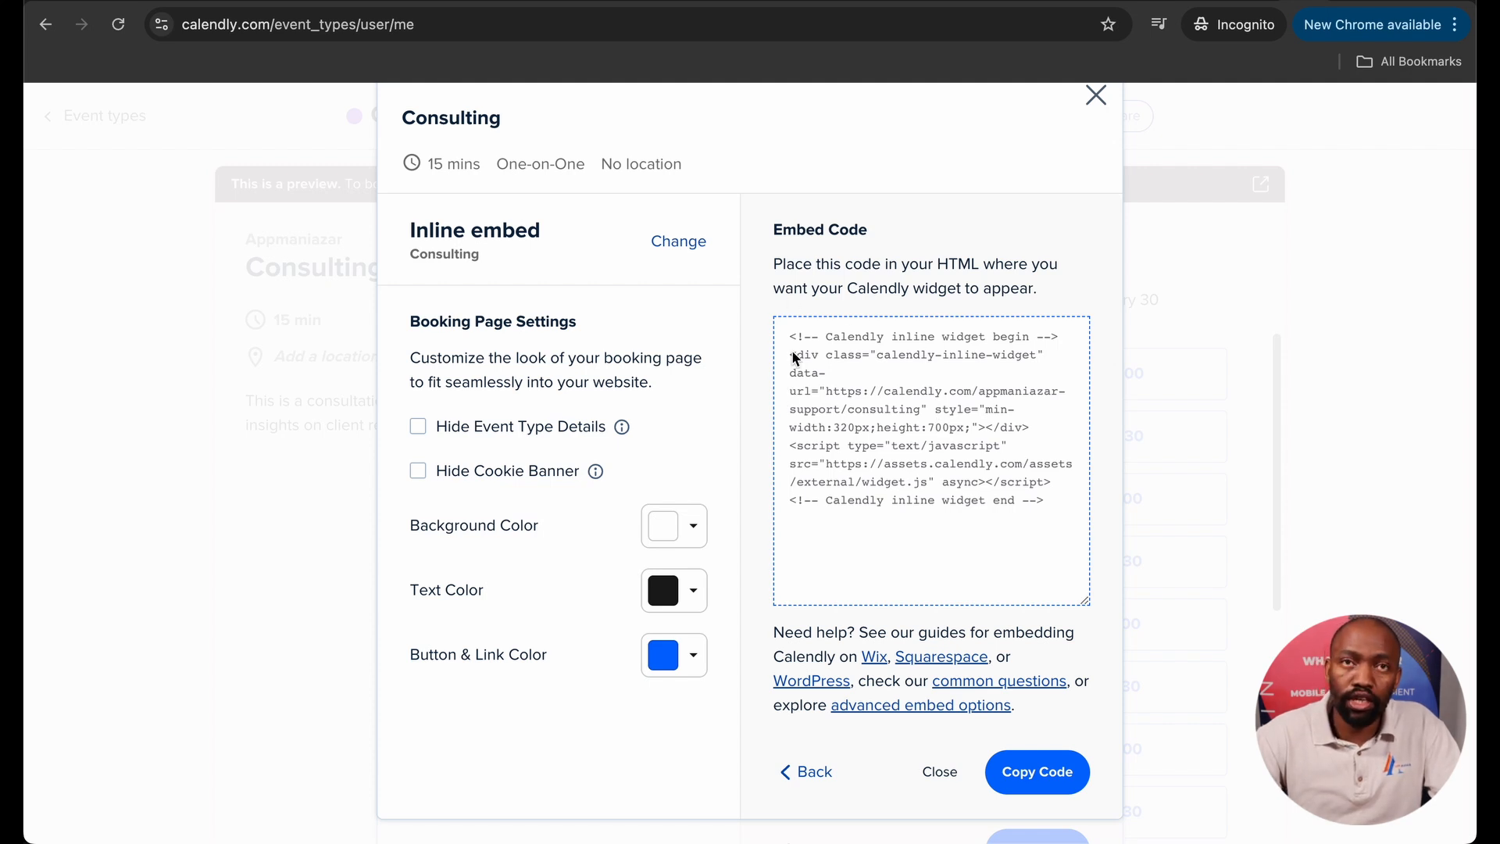
Copy the Consulting inline embed code and switch to the WordPress dashboard.
click(1049, 778)
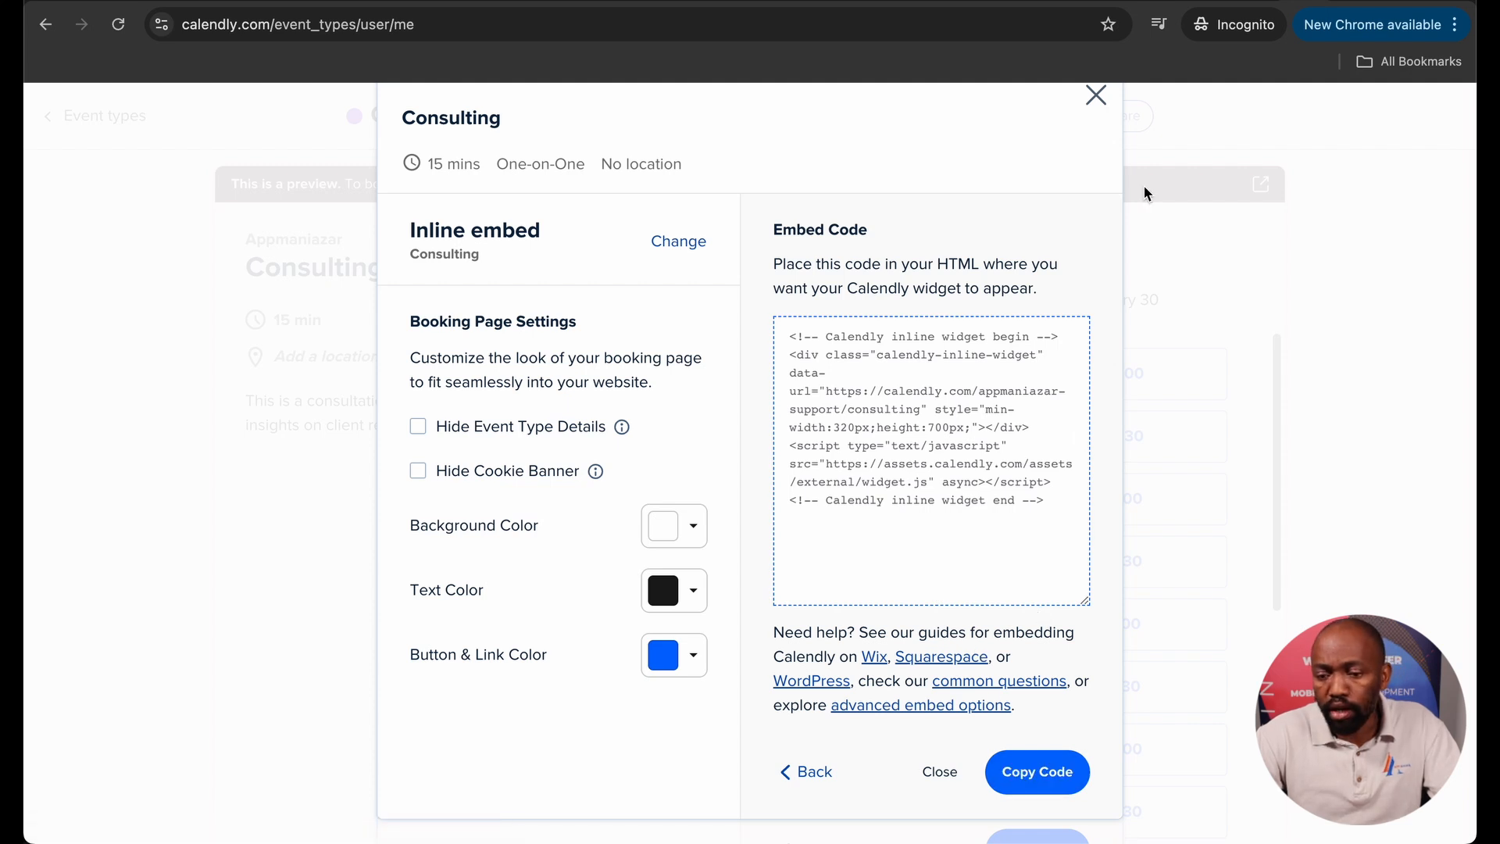
key(ctrl+Left)
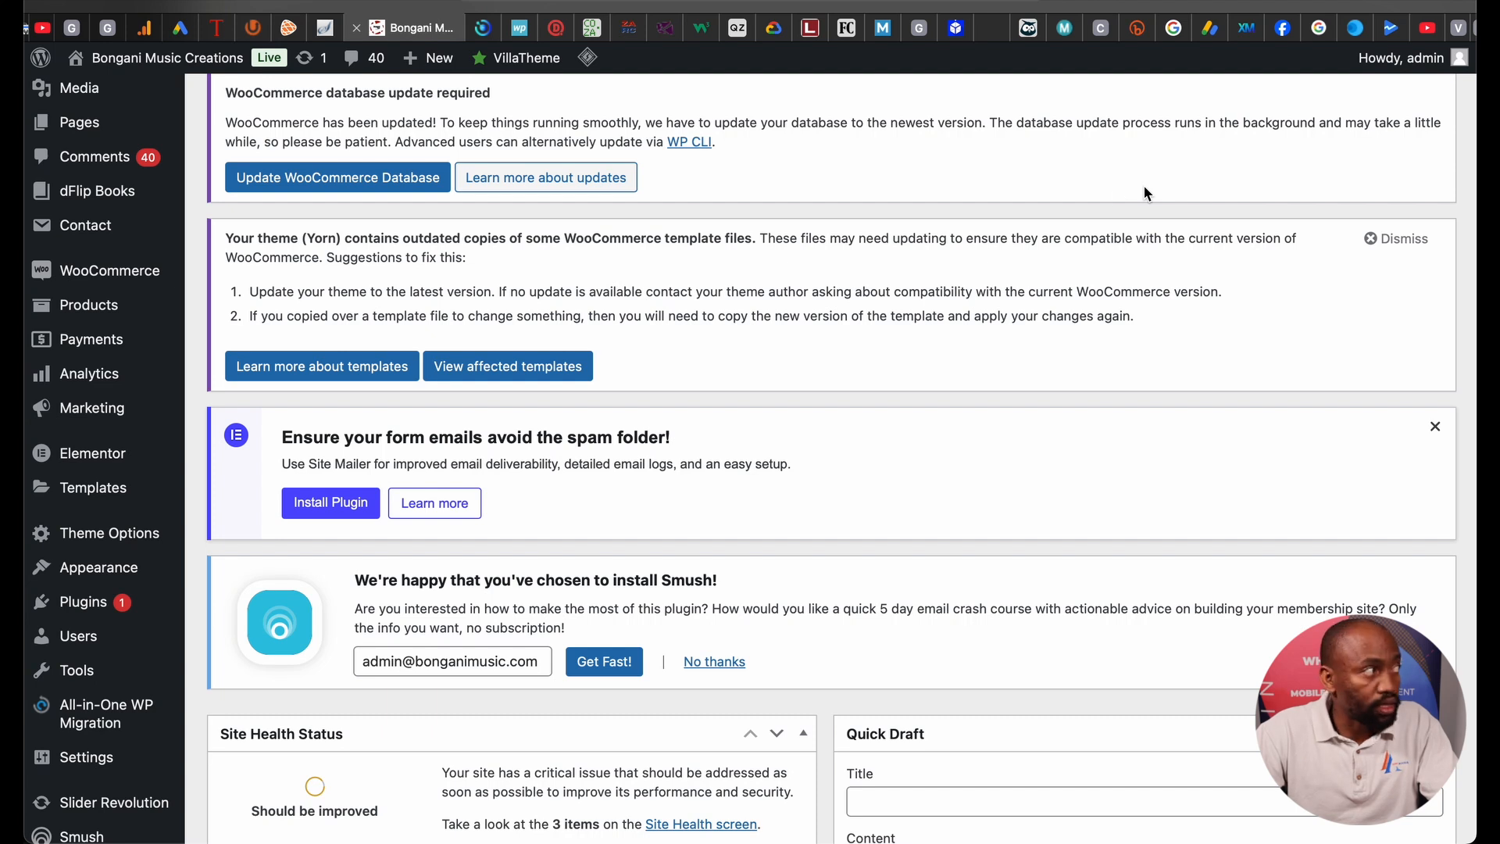
Open the Booking Form page in the editor from the WordPress Pages list.
click(91, 126)
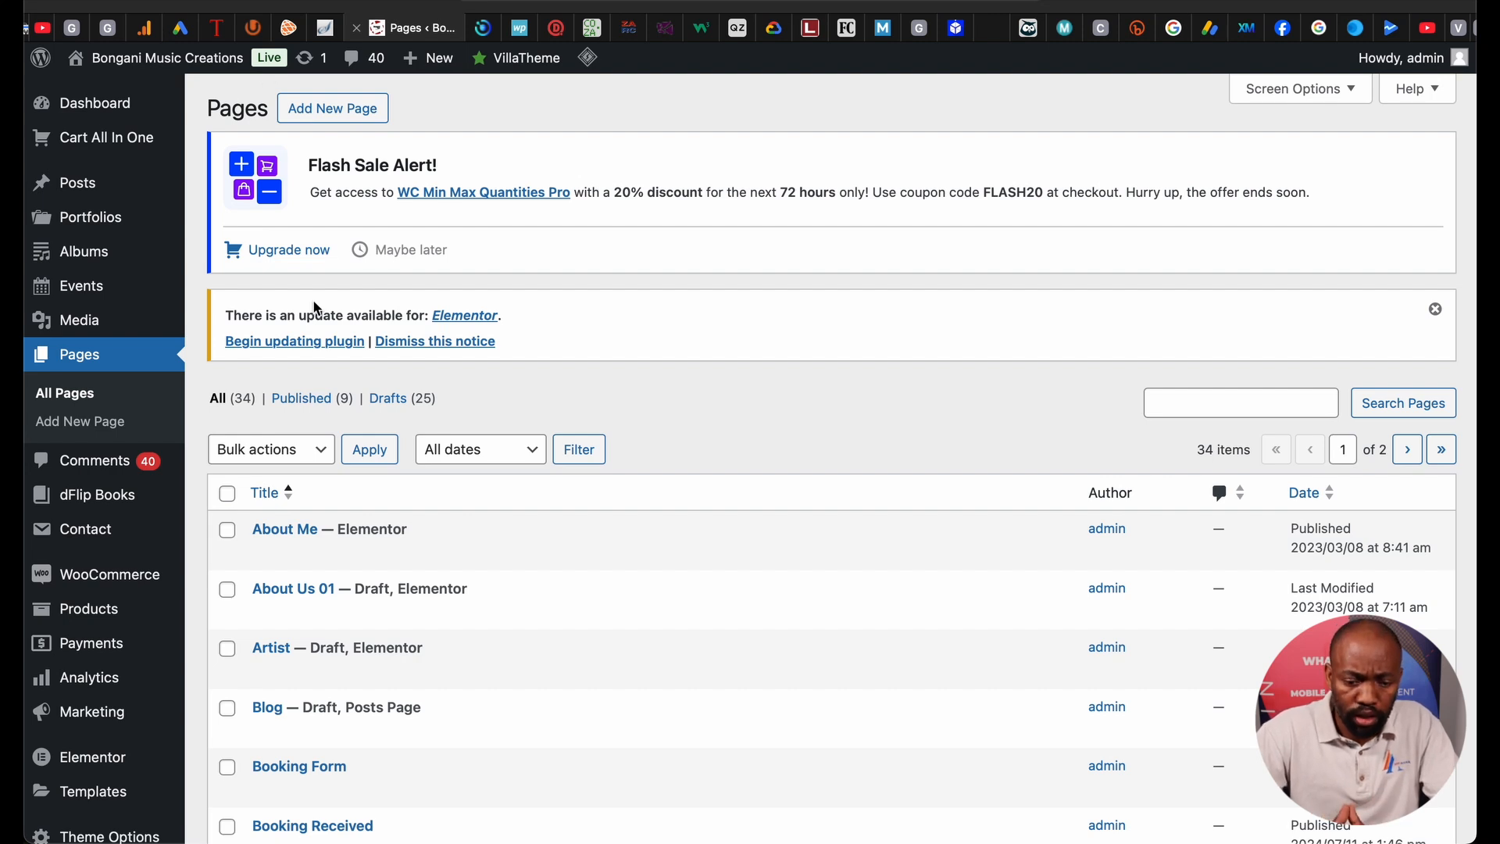
scroll(345, 546, down, 3)
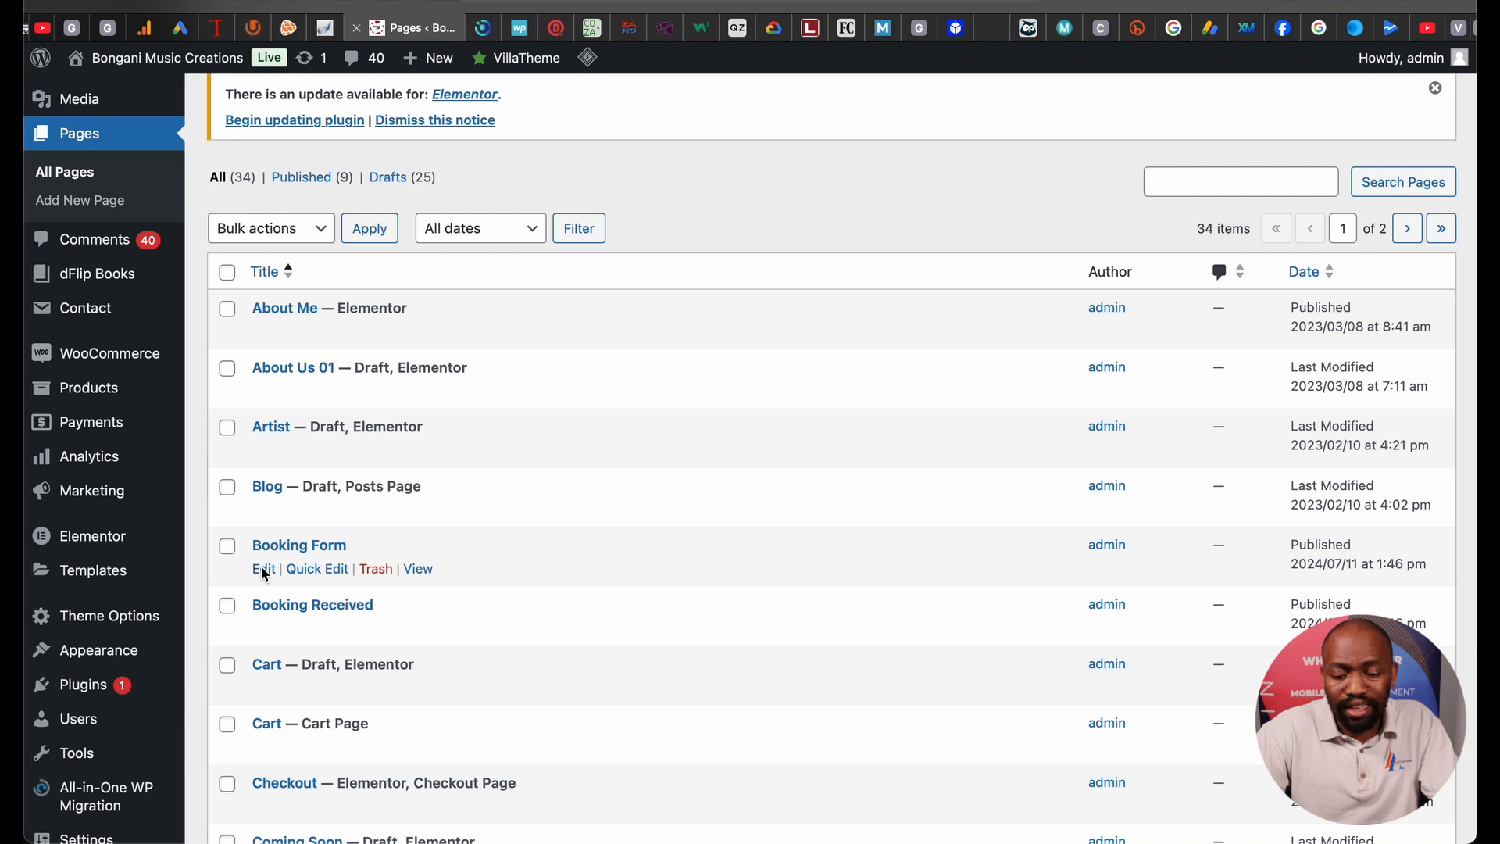
scroll(264, 574, up, 3)
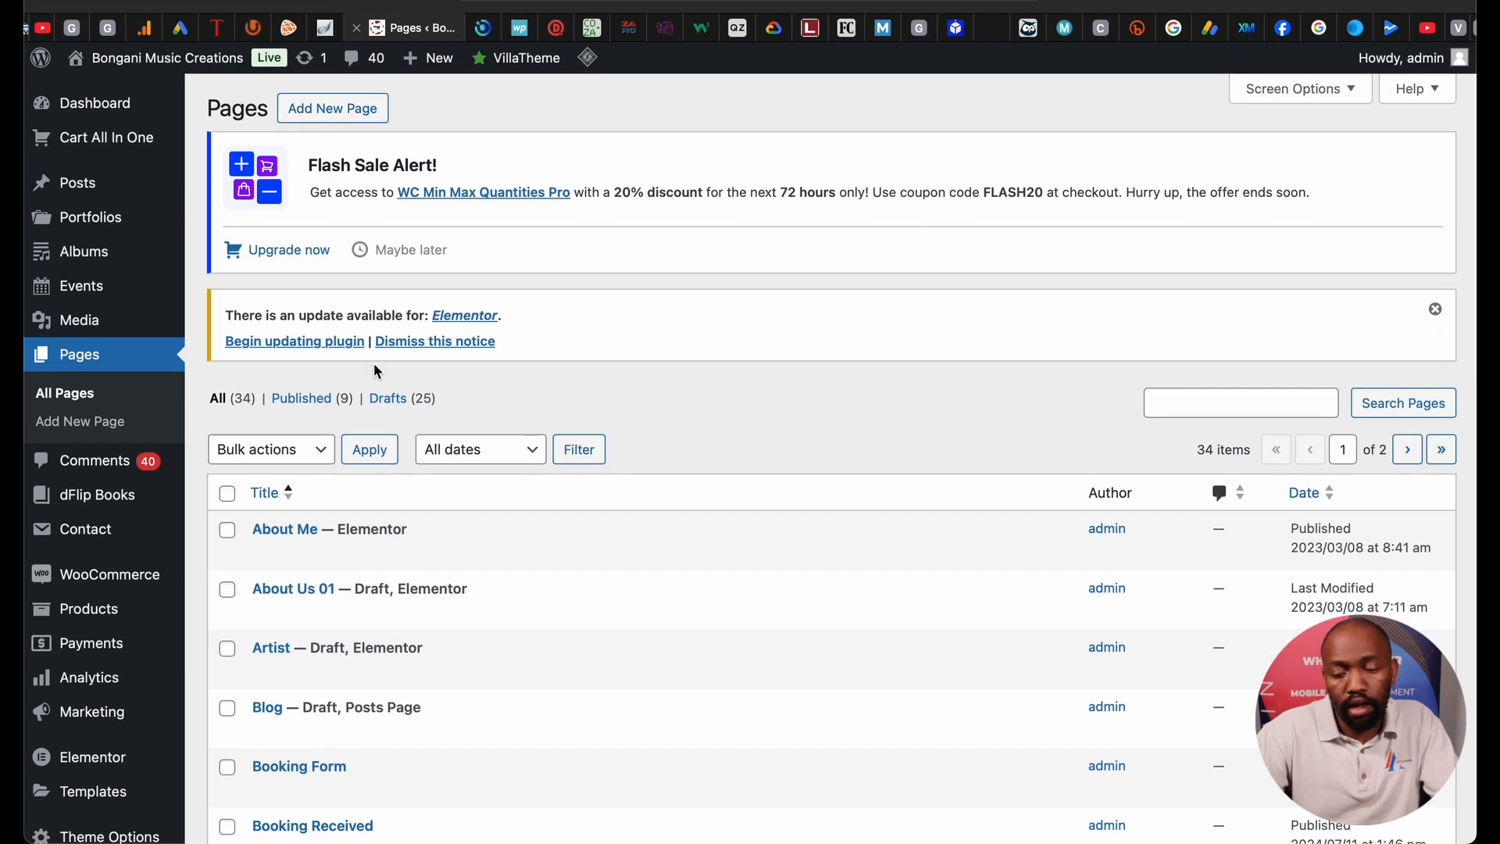
scroll(378, 368, down, 4)
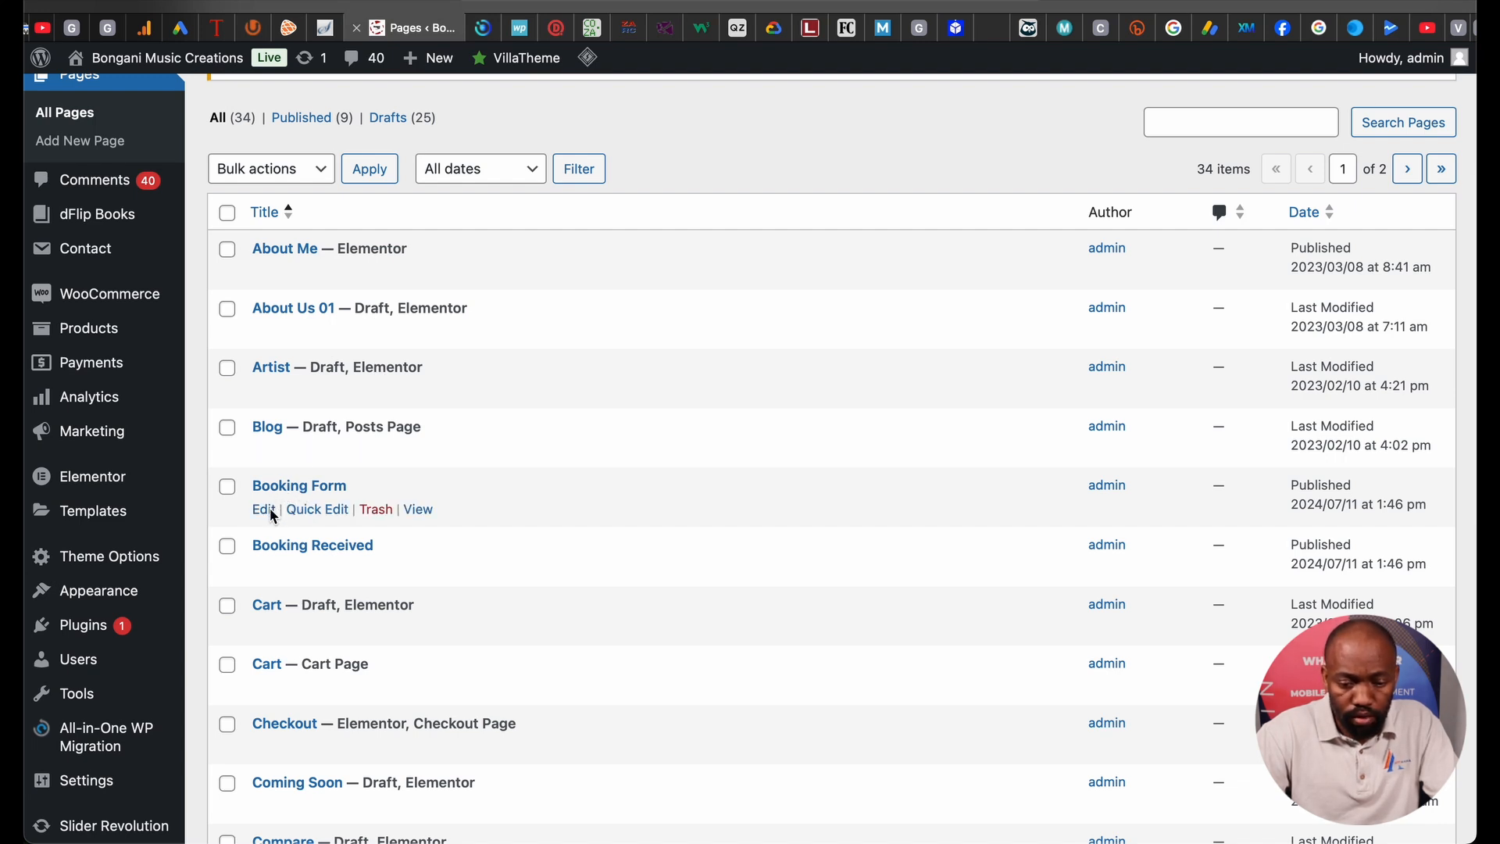
click(264, 510)
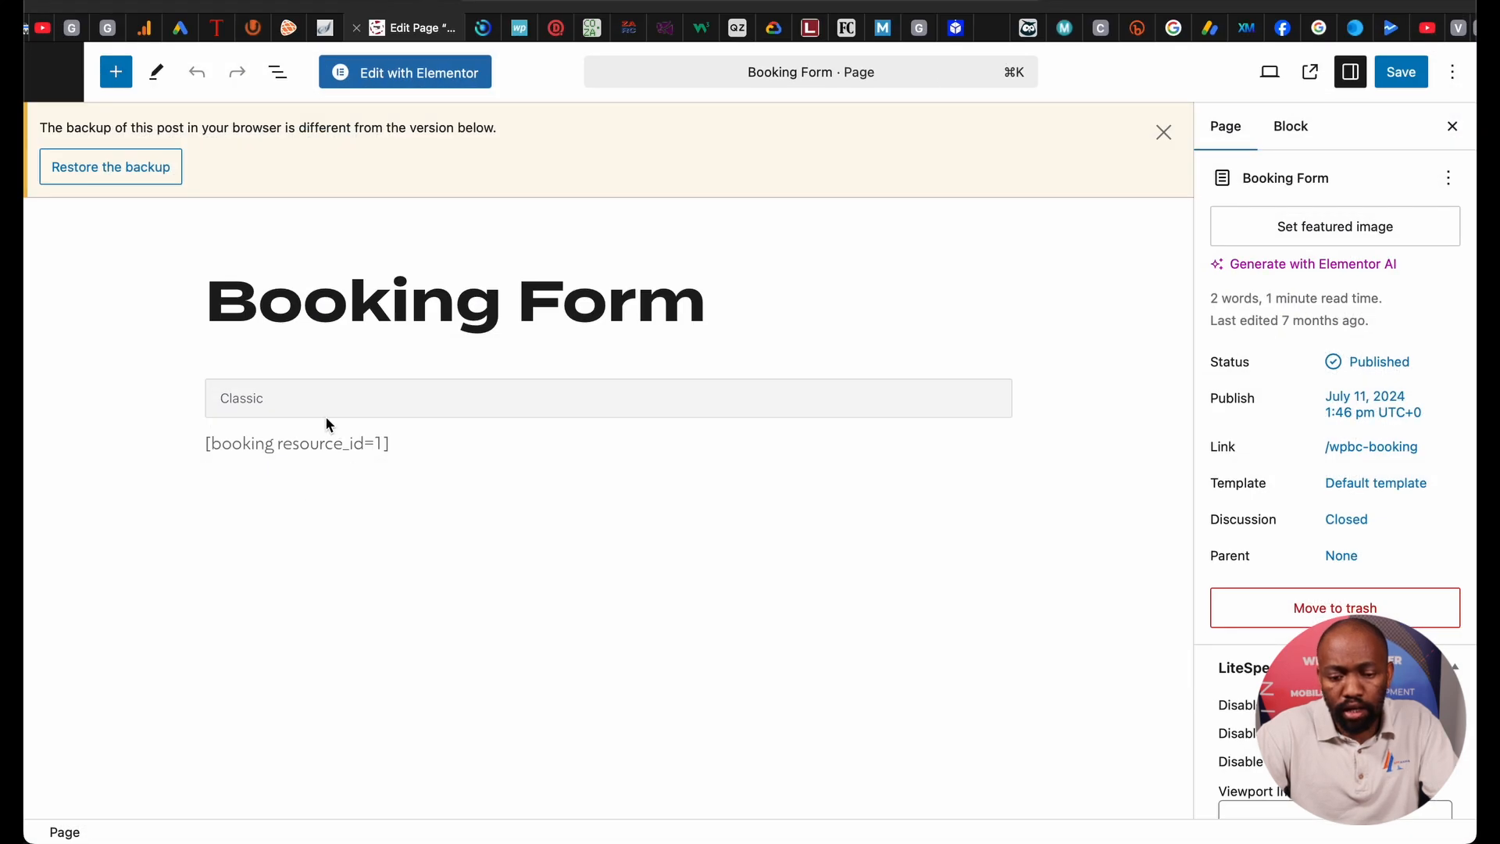
Delete the old booking shortcode from the Classic block.
click(326, 424)
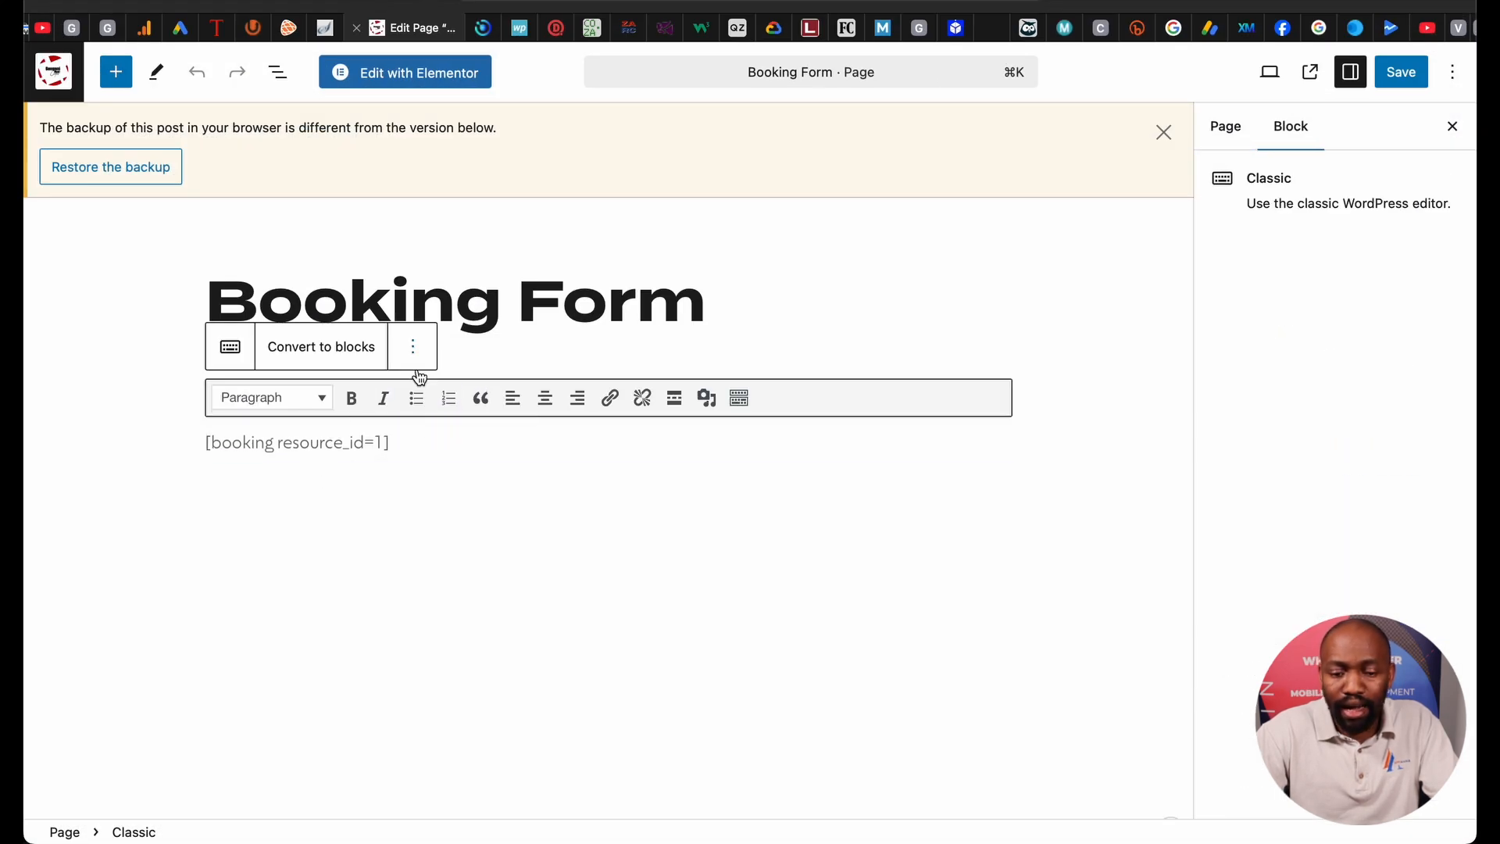
click(519, 432)
key(super+a)
key(BackSpace)
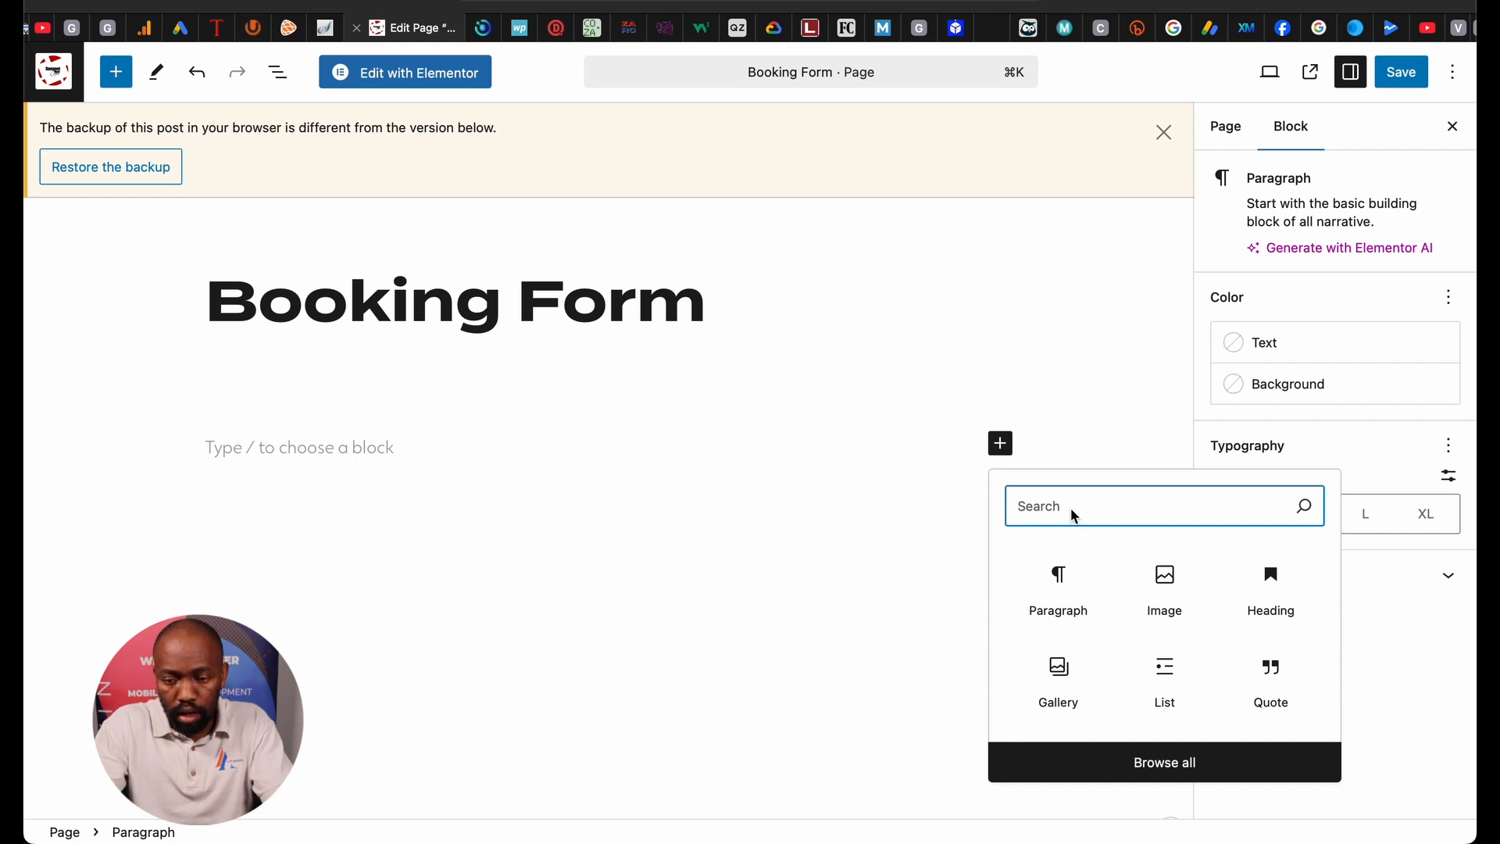
Add a Custom HTML block with the Calendly inline embed code and save the page.
text(html)
click(1088, 566)
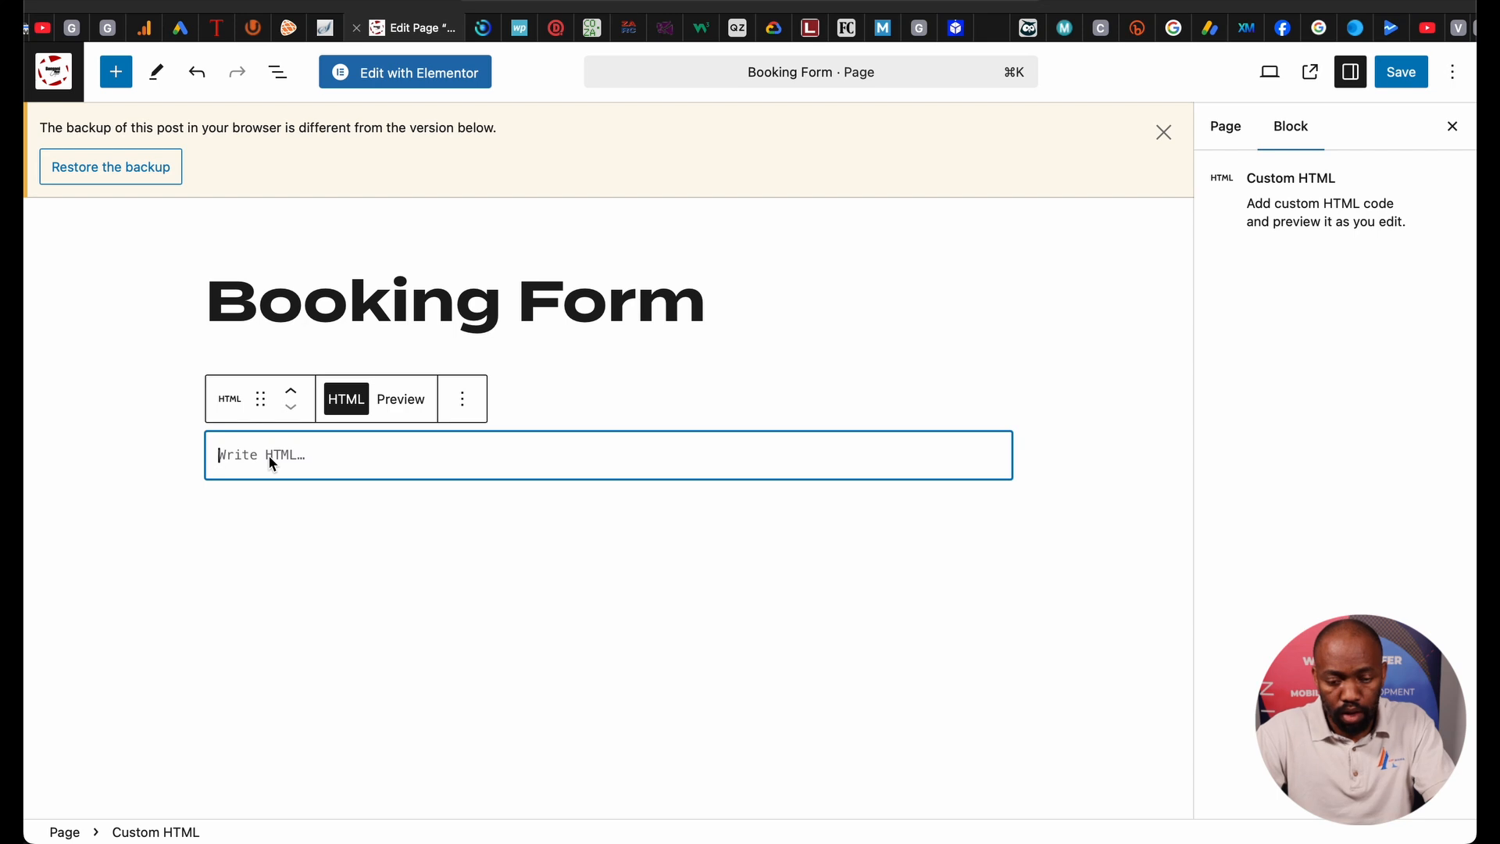
text(<!-- Calendly inline widget begin --> <div class="calendly-inline-widget" data-url="https://calendly.com/appmaniazar-support/consulting" style="min-width:320px;height:700px;"></div> <script type="text/javascript" src="https://assets.calendly.com/assets/external/widget.js" async></script> <!-- Calendly inline widget end -->)
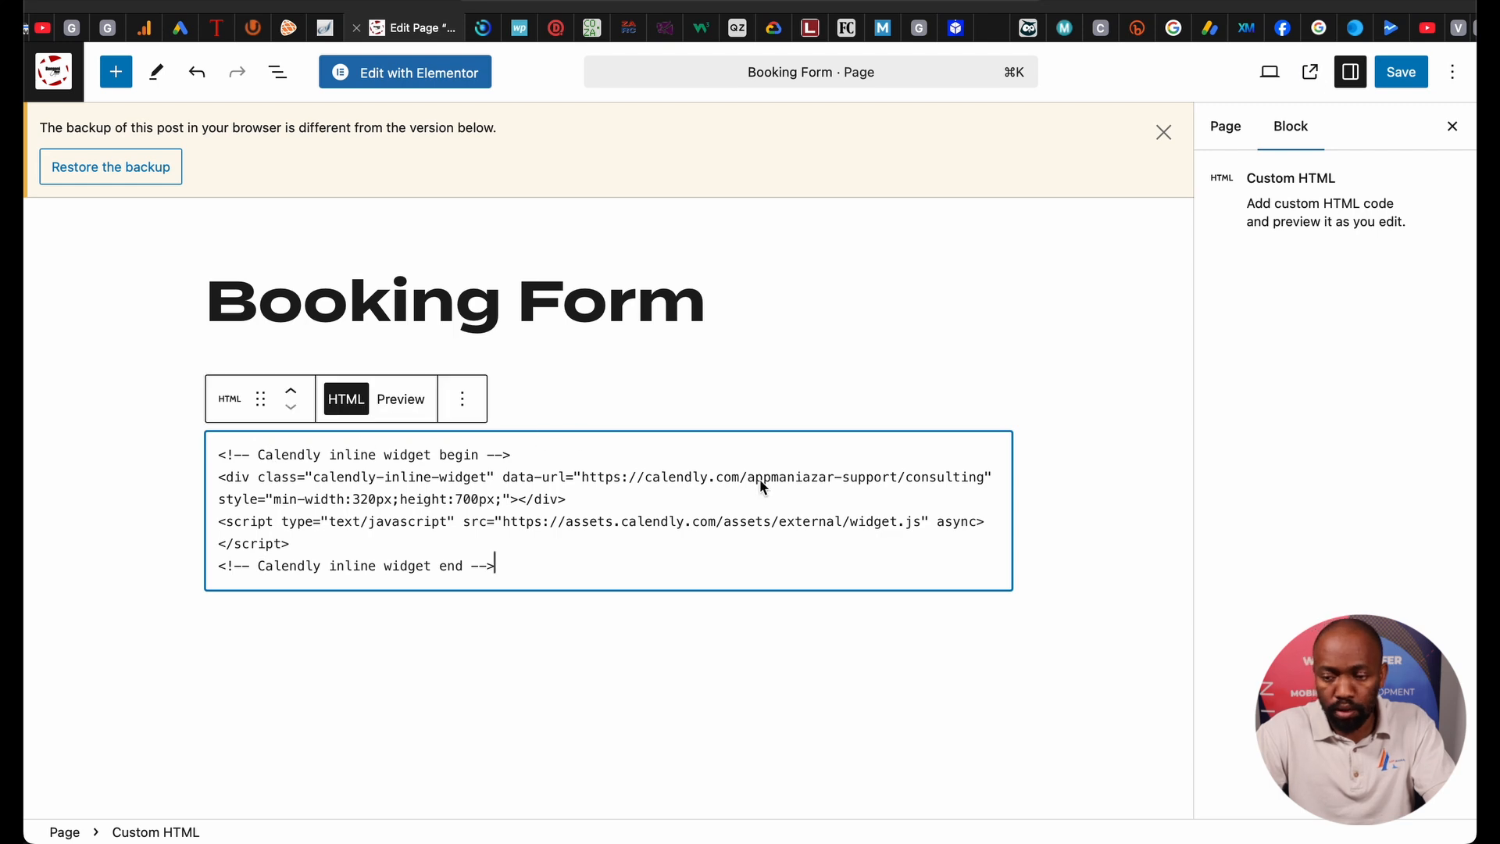
click(1401, 72)
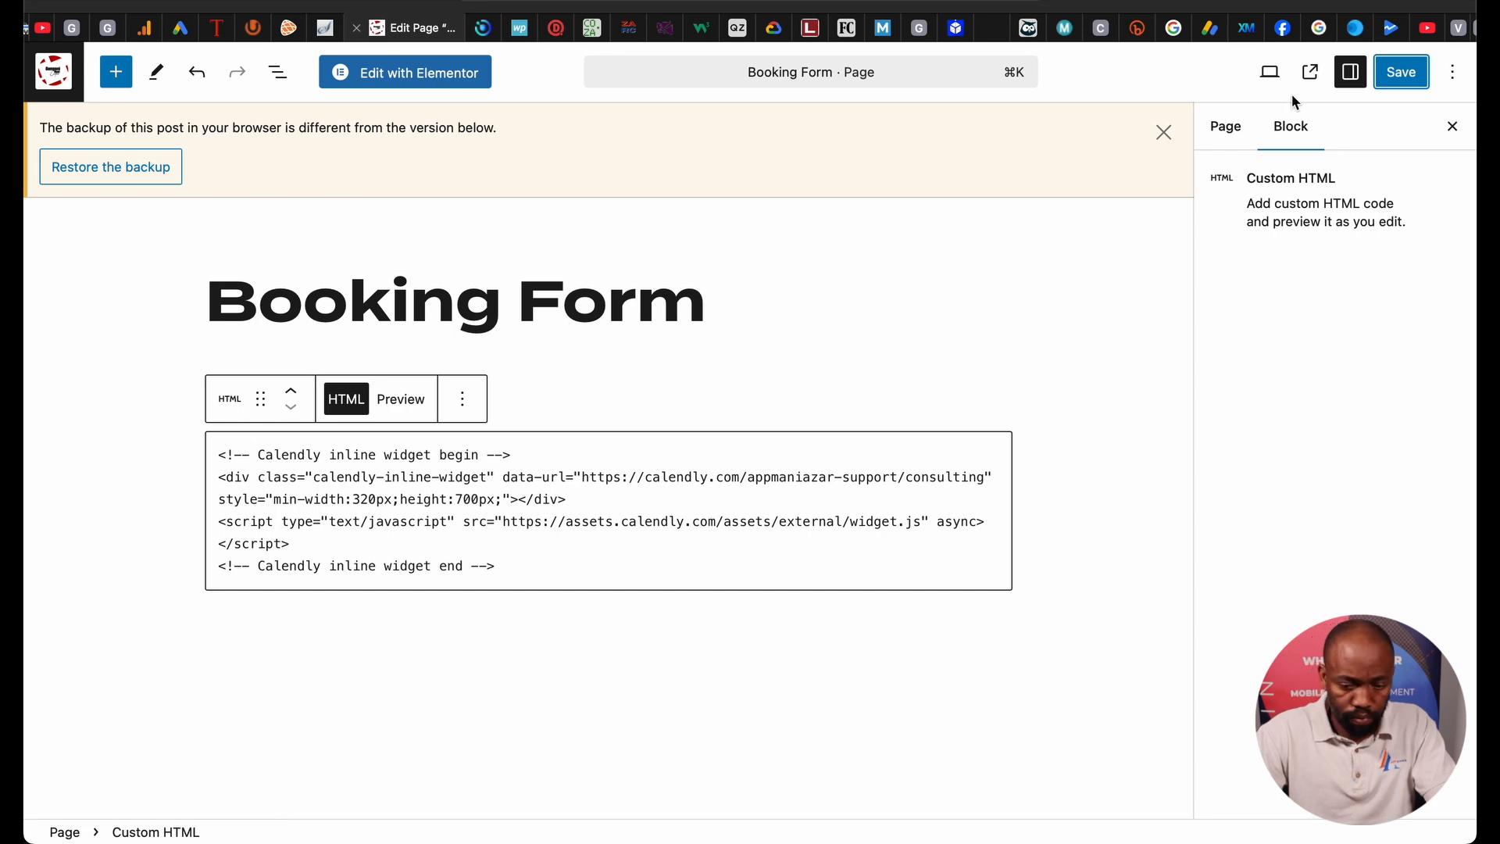
click(1310, 72)
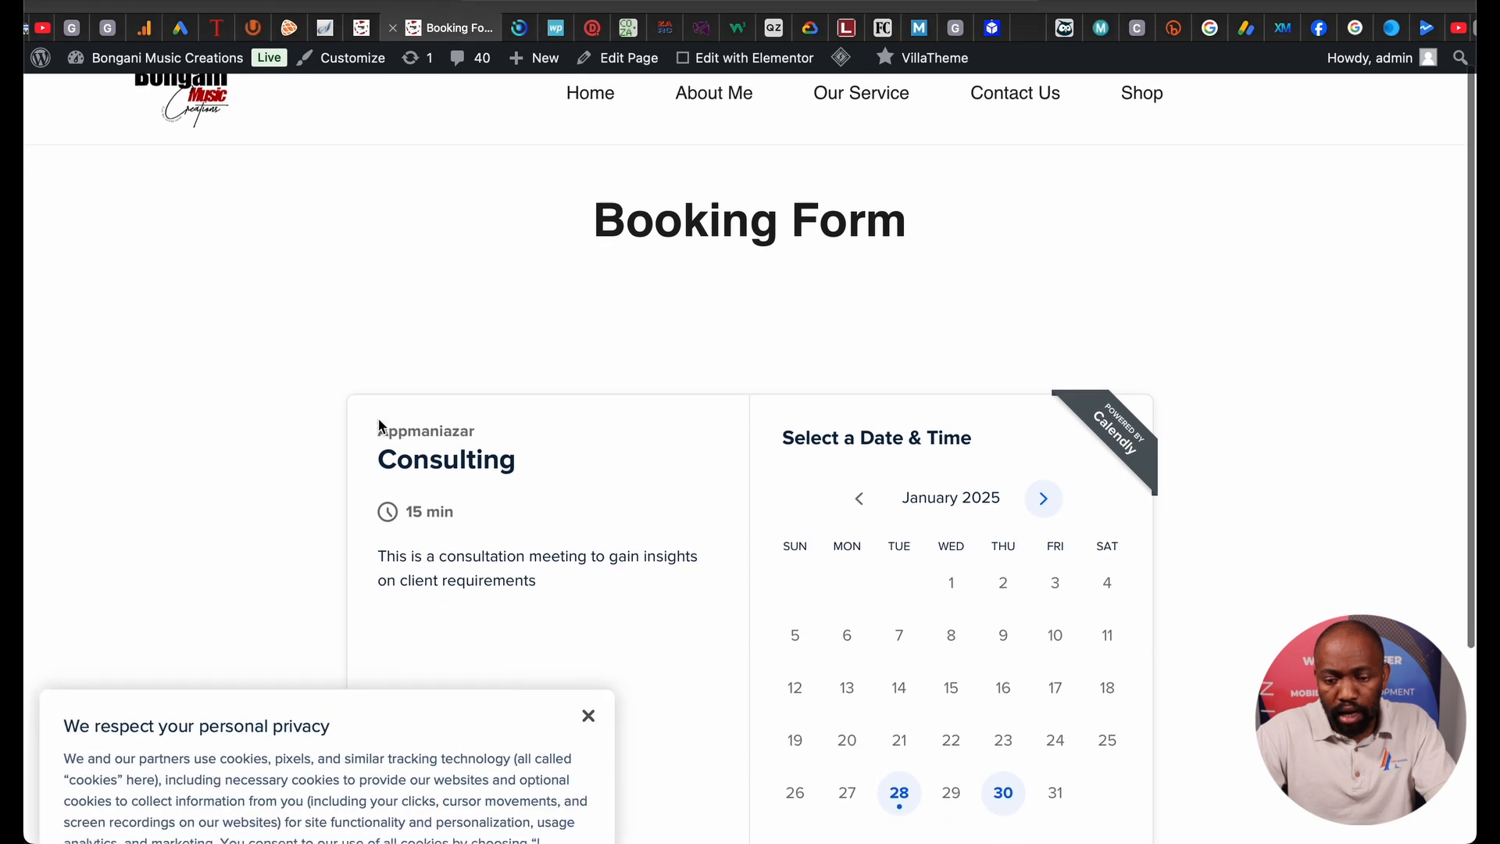
On the live Booking Form page, dismiss the cookie banner and advance the Calendly calendar to February 2025.
scroll(378, 426, down, 2)
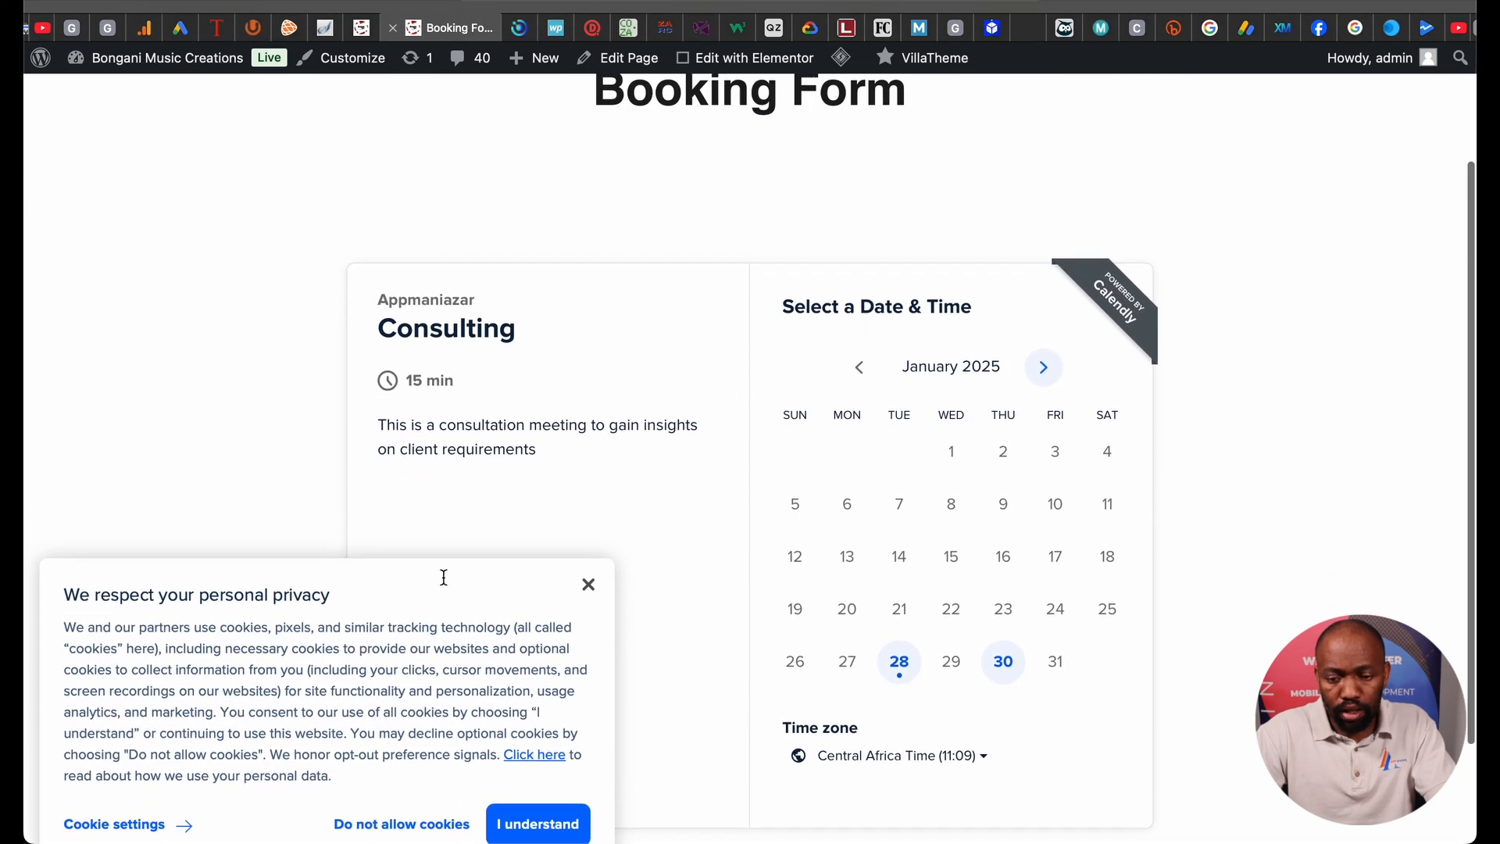
scroll(442, 575, up, 2)
scroll(703, 437, down, 2)
click(592, 585)
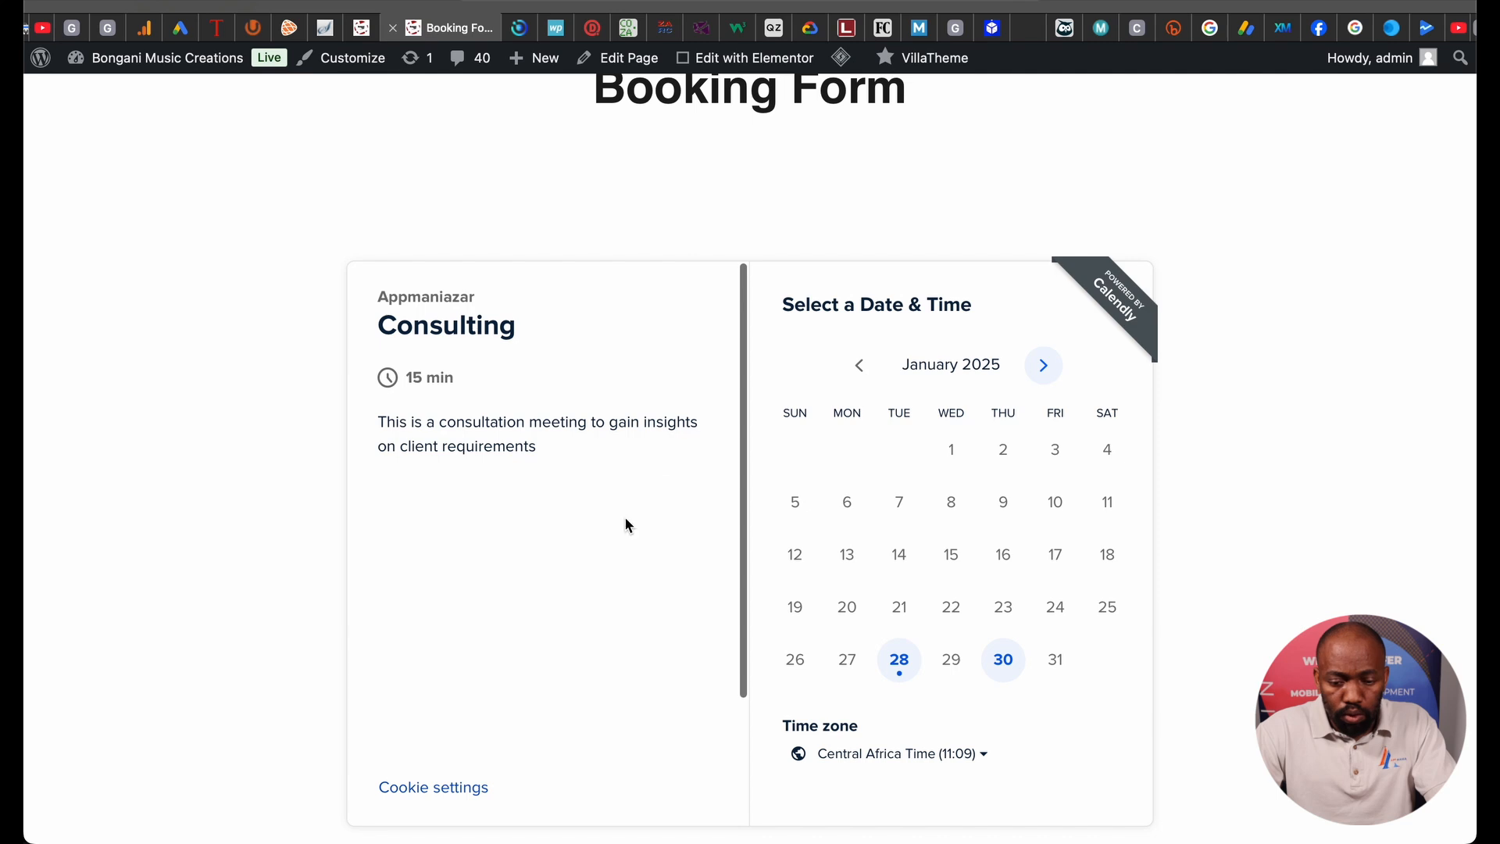
scroll(712, 391, down, 2)
scroll(923, 522, down, 1)
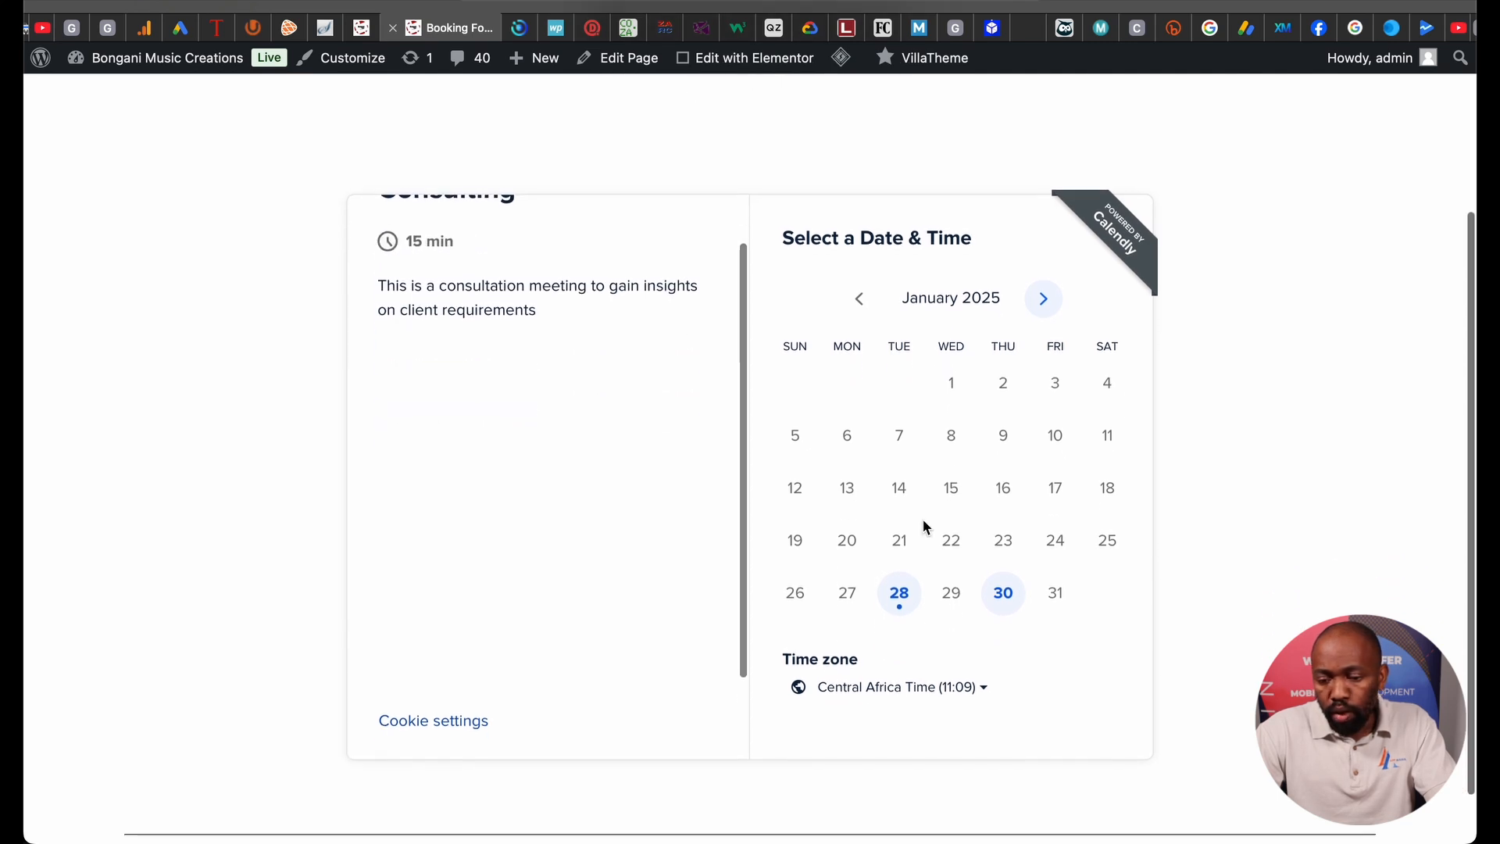
click(1041, 296)
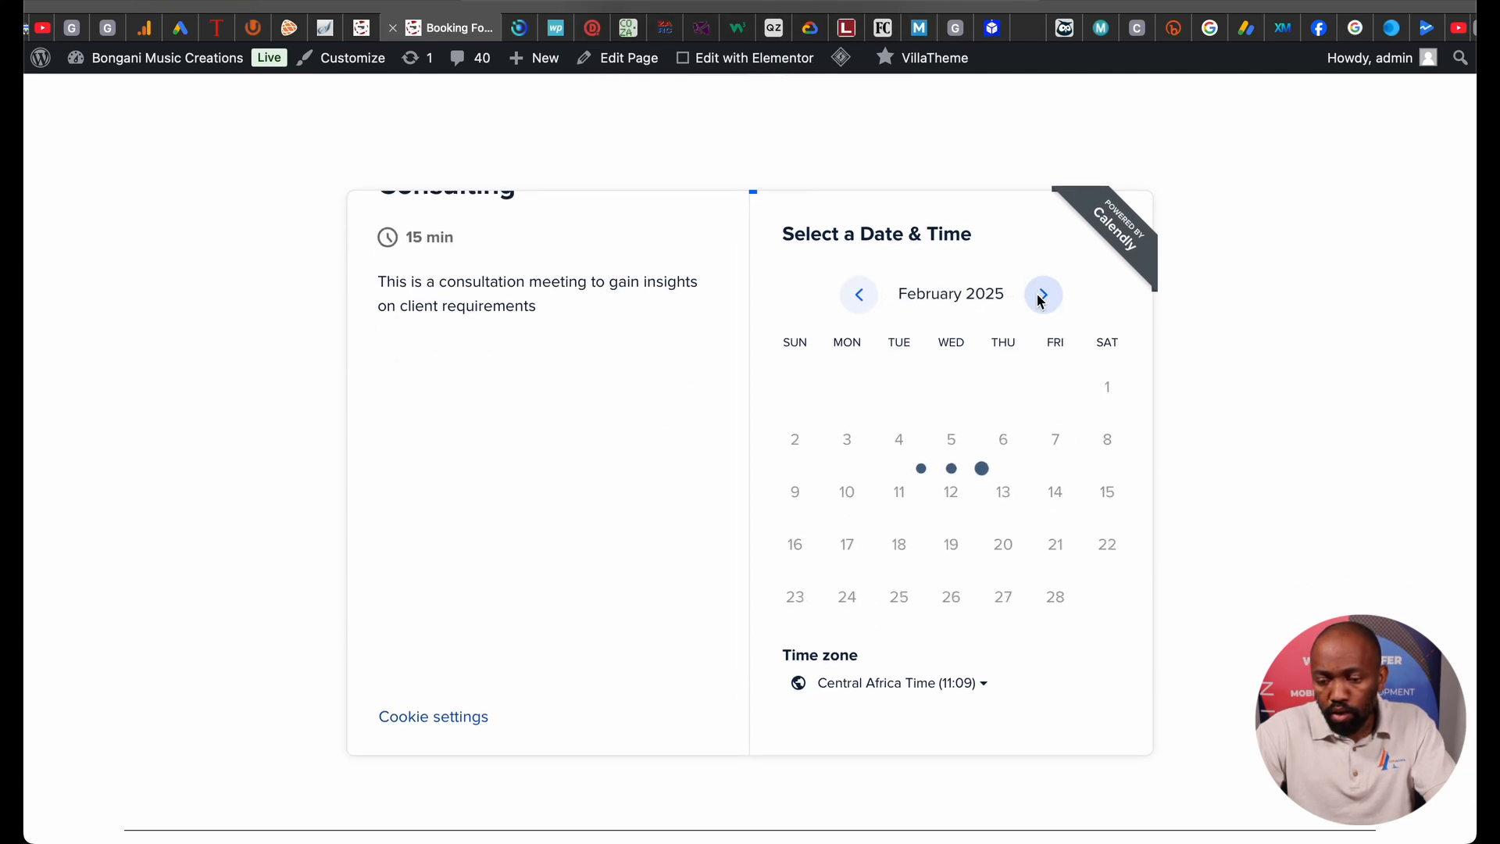
In the embedded scheduler, pick 14:00 on Tuesday, March 4, 2025 and continue to the details form.
click(1043, 297)
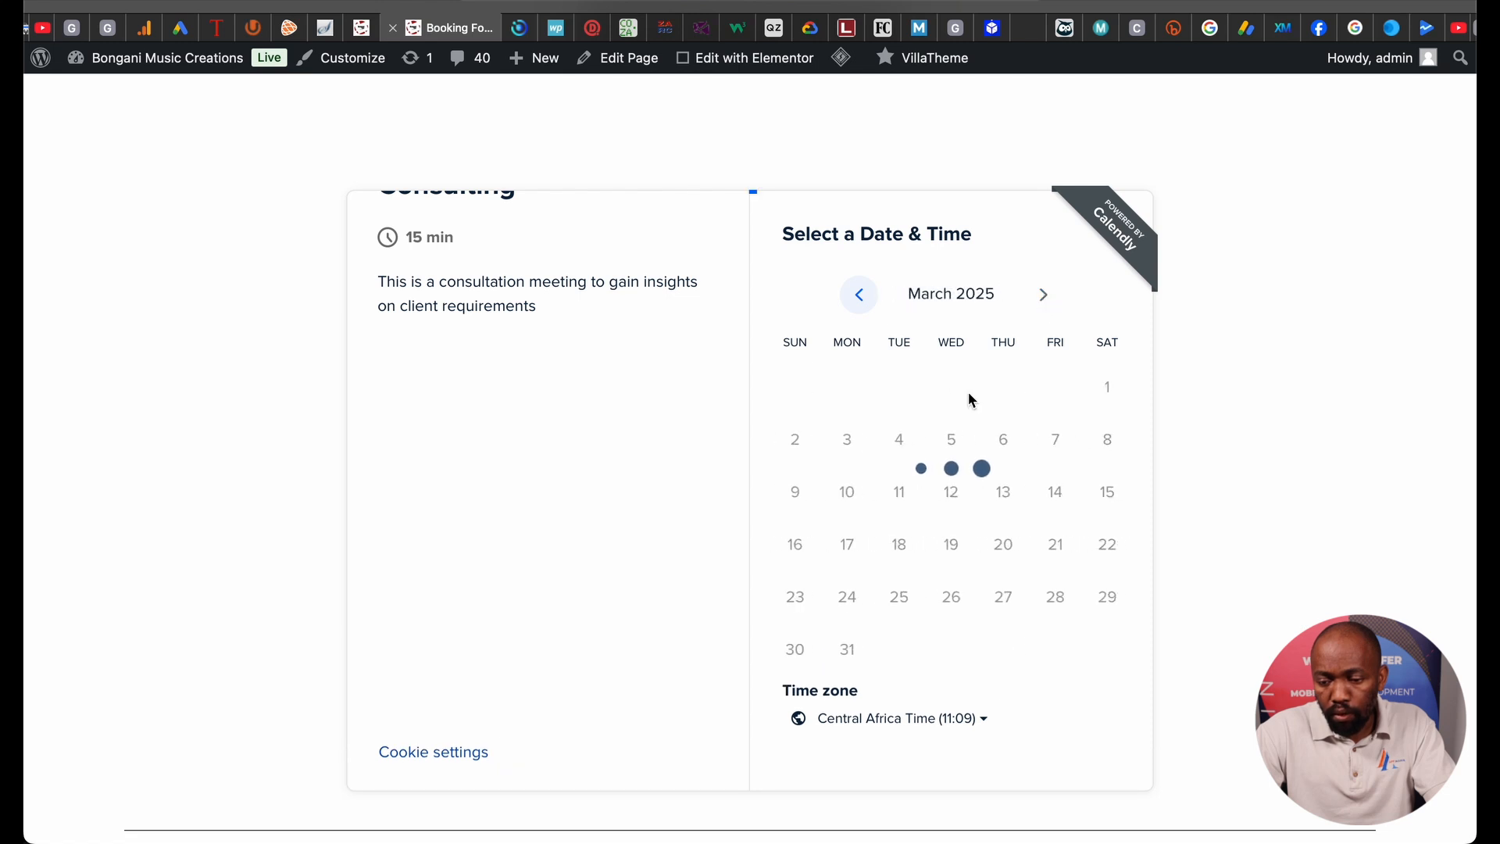
click(906, 441)
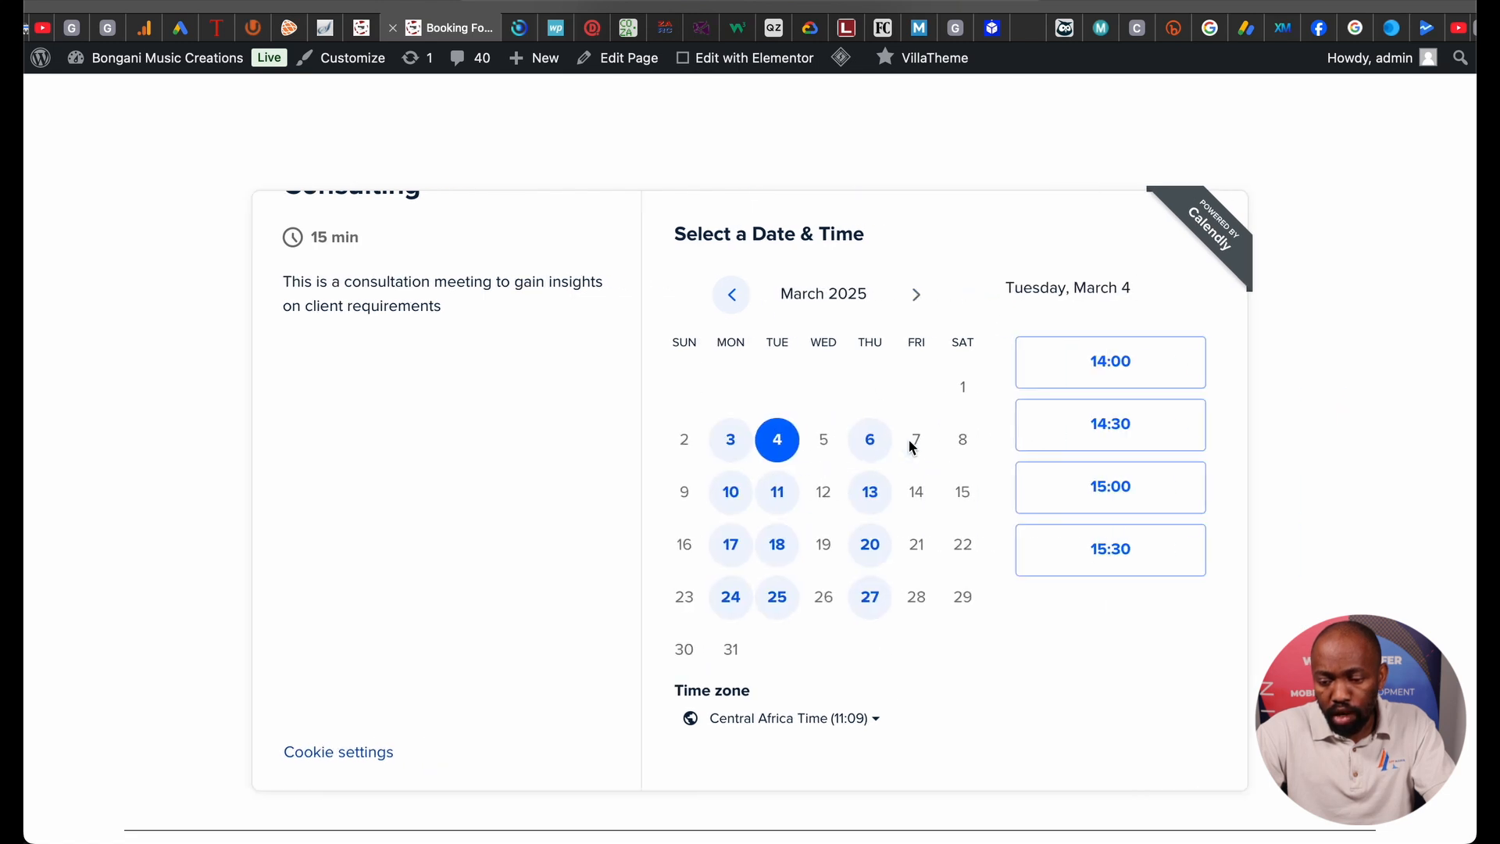
click(1162, 355)
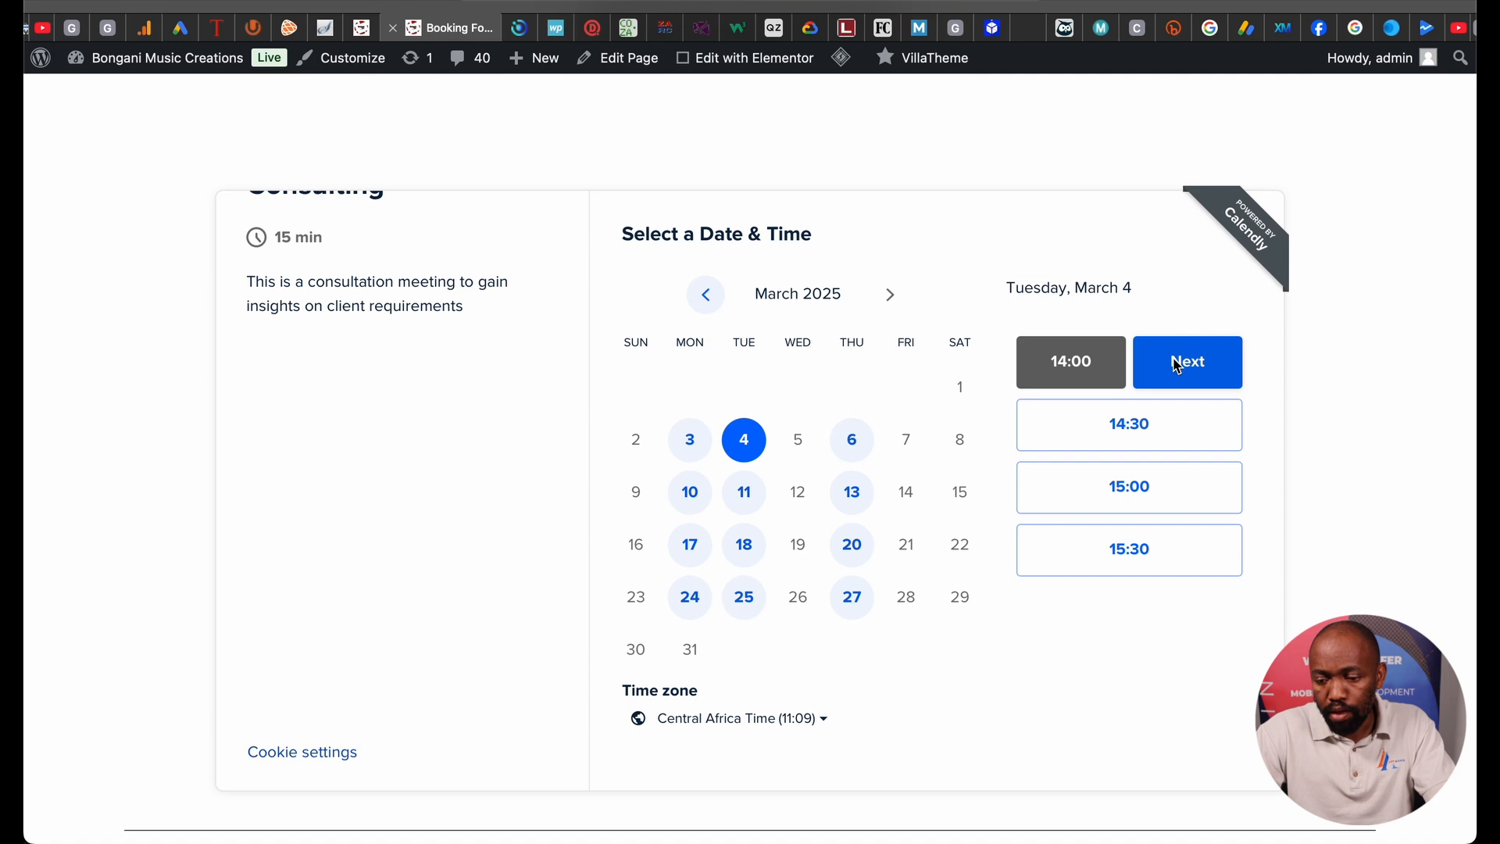
click(1172, 362)
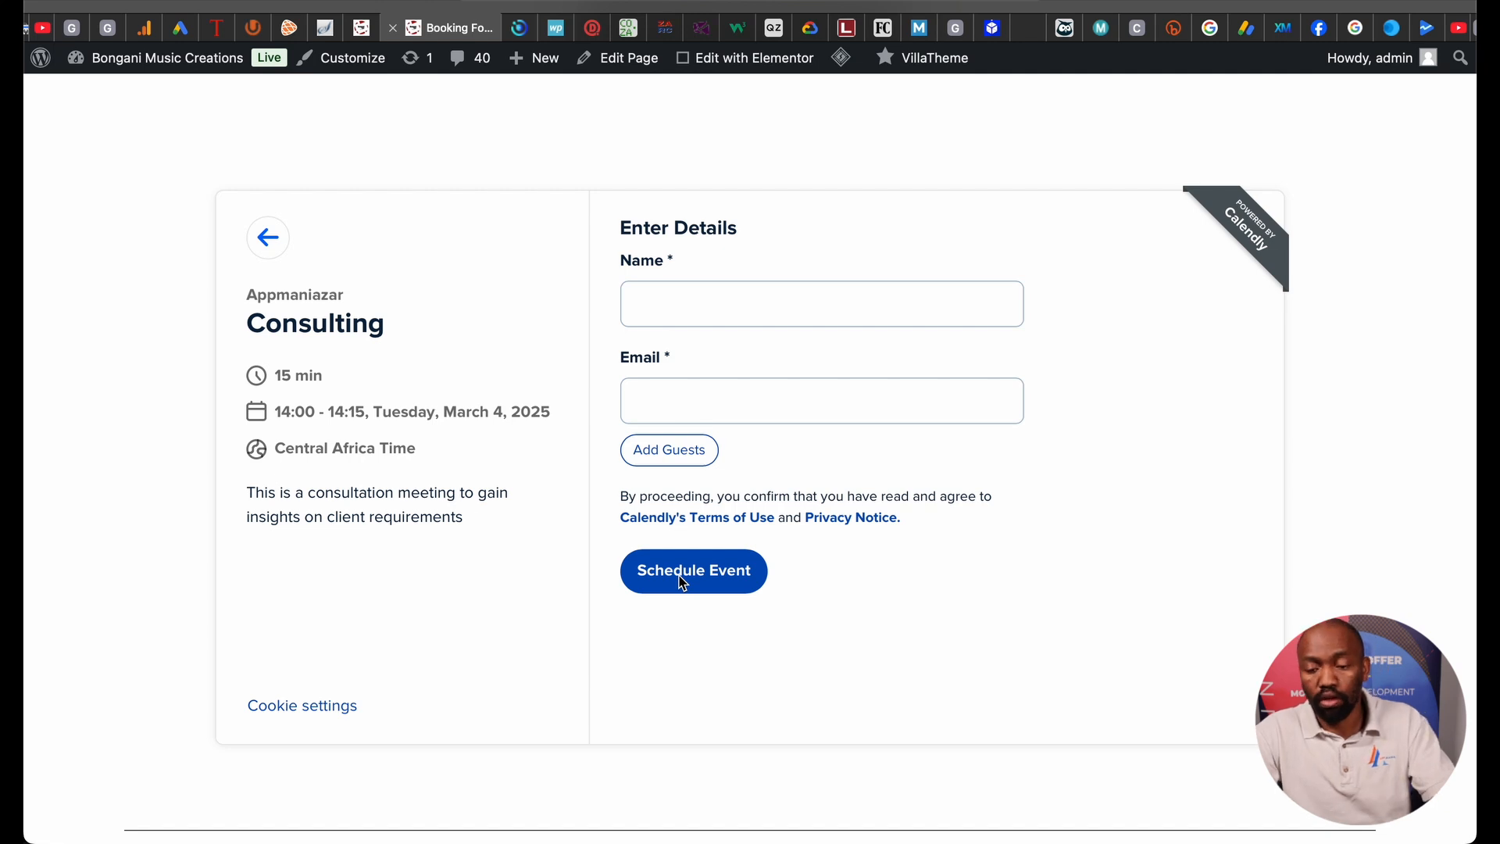
scroll(443, 300, down, 1)
scroll(444, 300, up, 5)
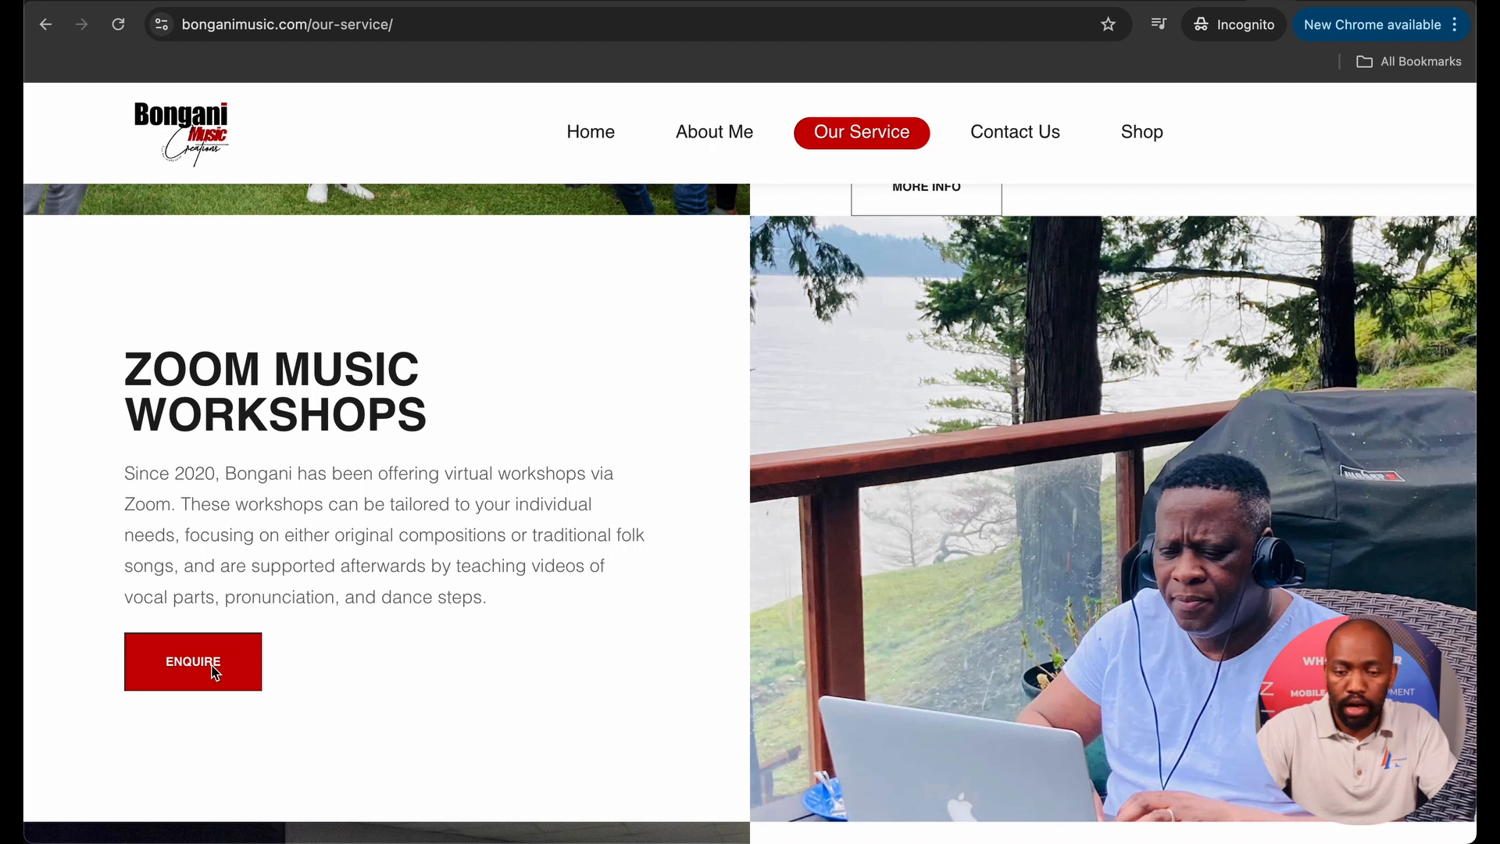
Back in the admin Pages list, open Our Service with Elementor.
key(ctrl+Left)
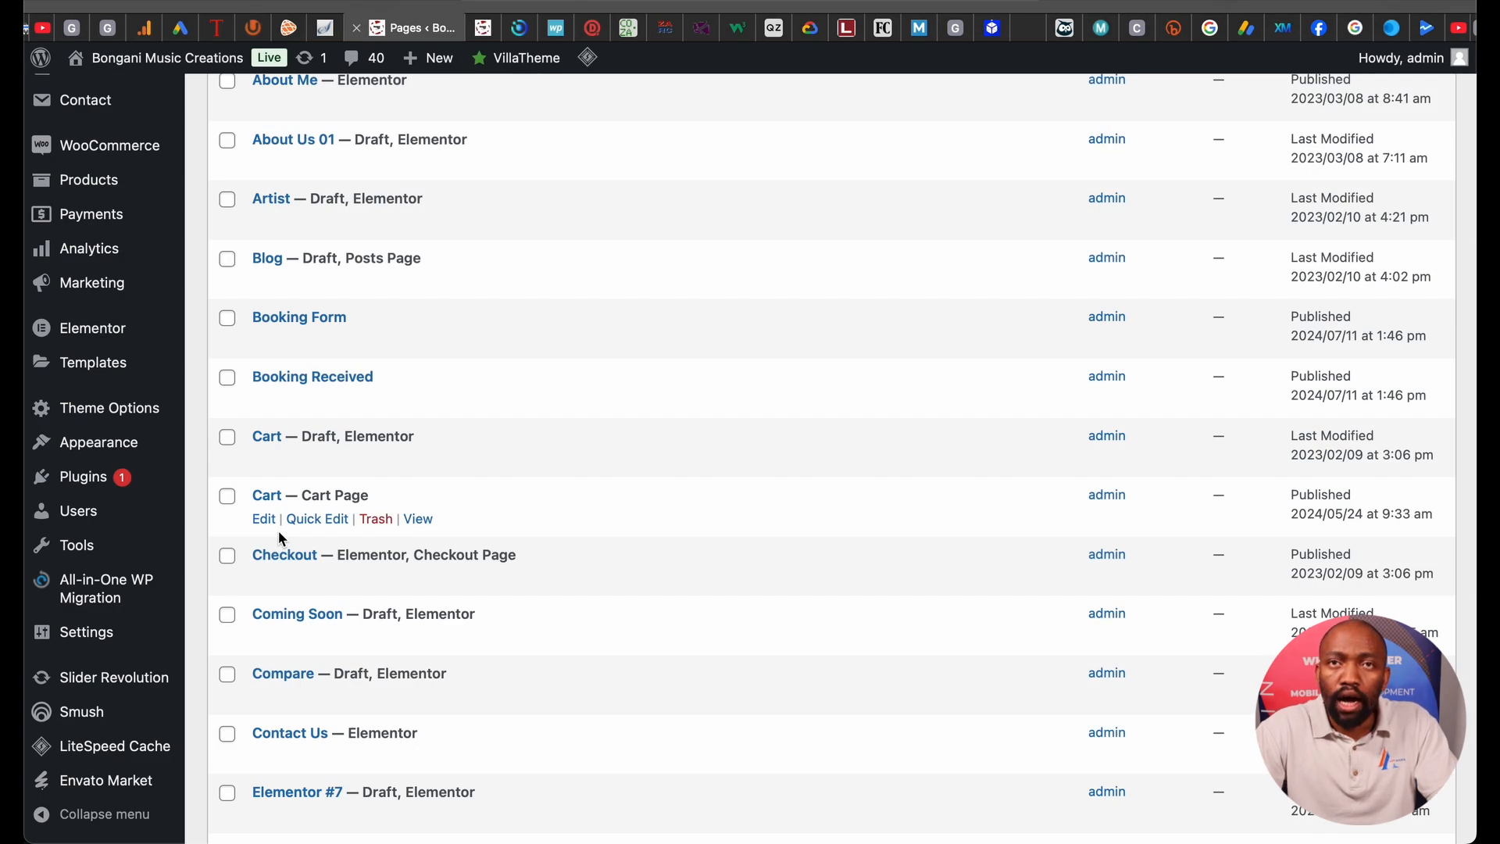
scroll(278, 536, down, 4)
scroll(279, 535, down, 10)
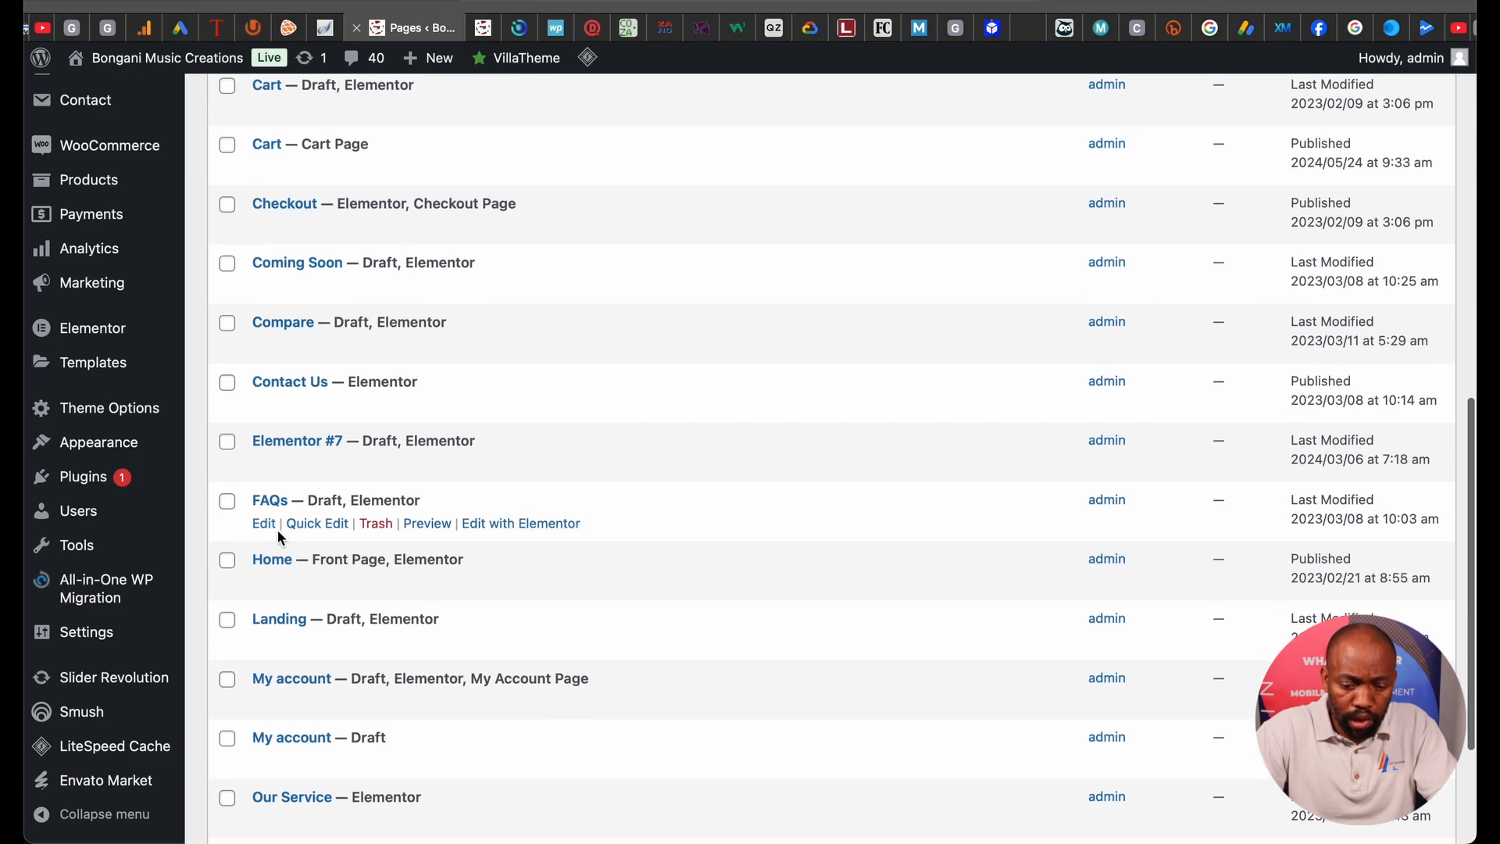
click(468, 615)
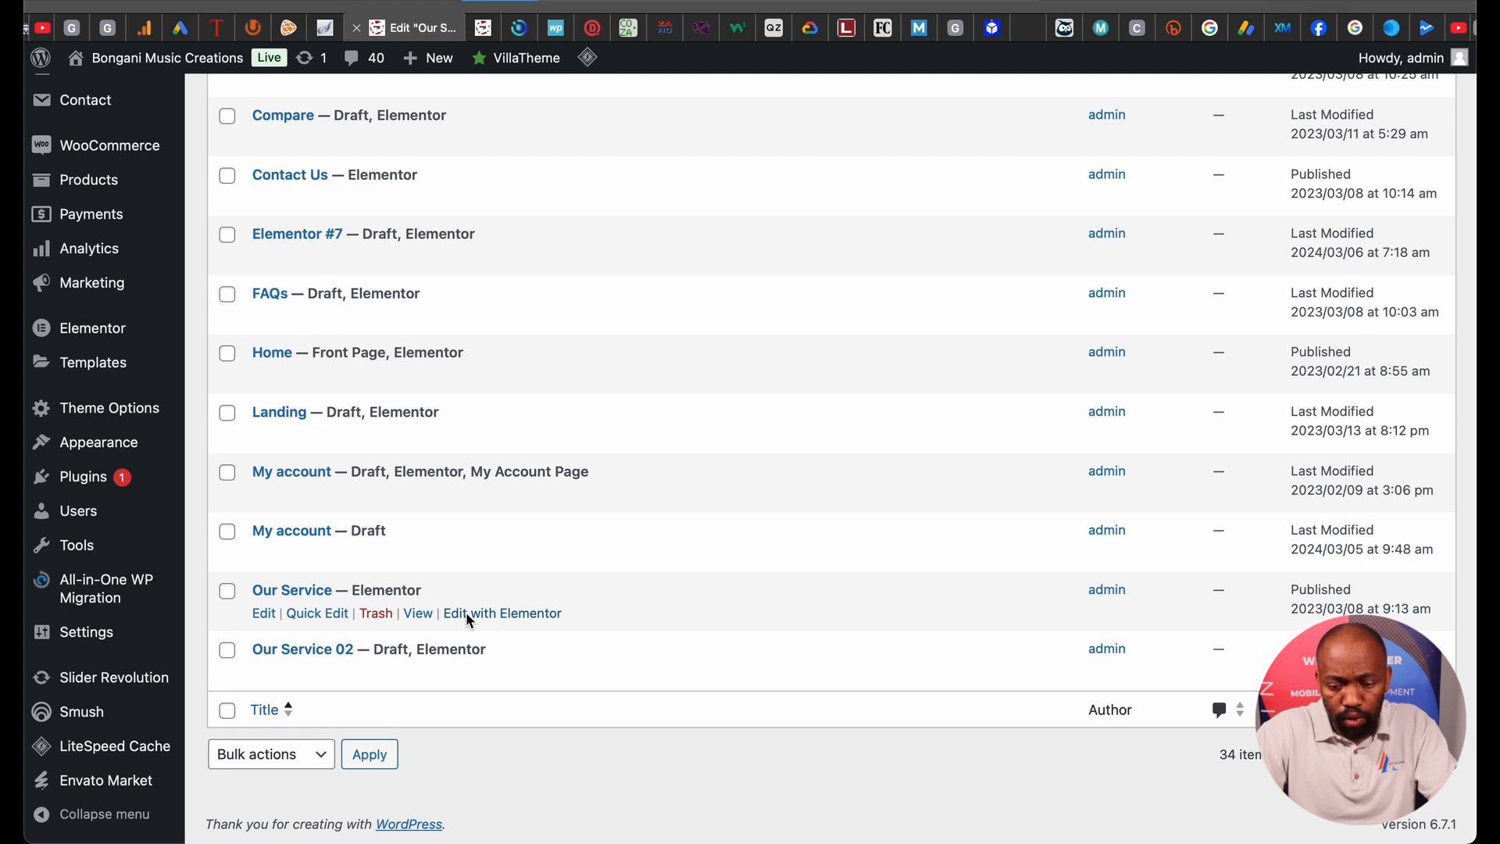
Change the Zoom Music Workshops button text from Enquire to 'Book now'.
scroll(531, 566, down, 10)
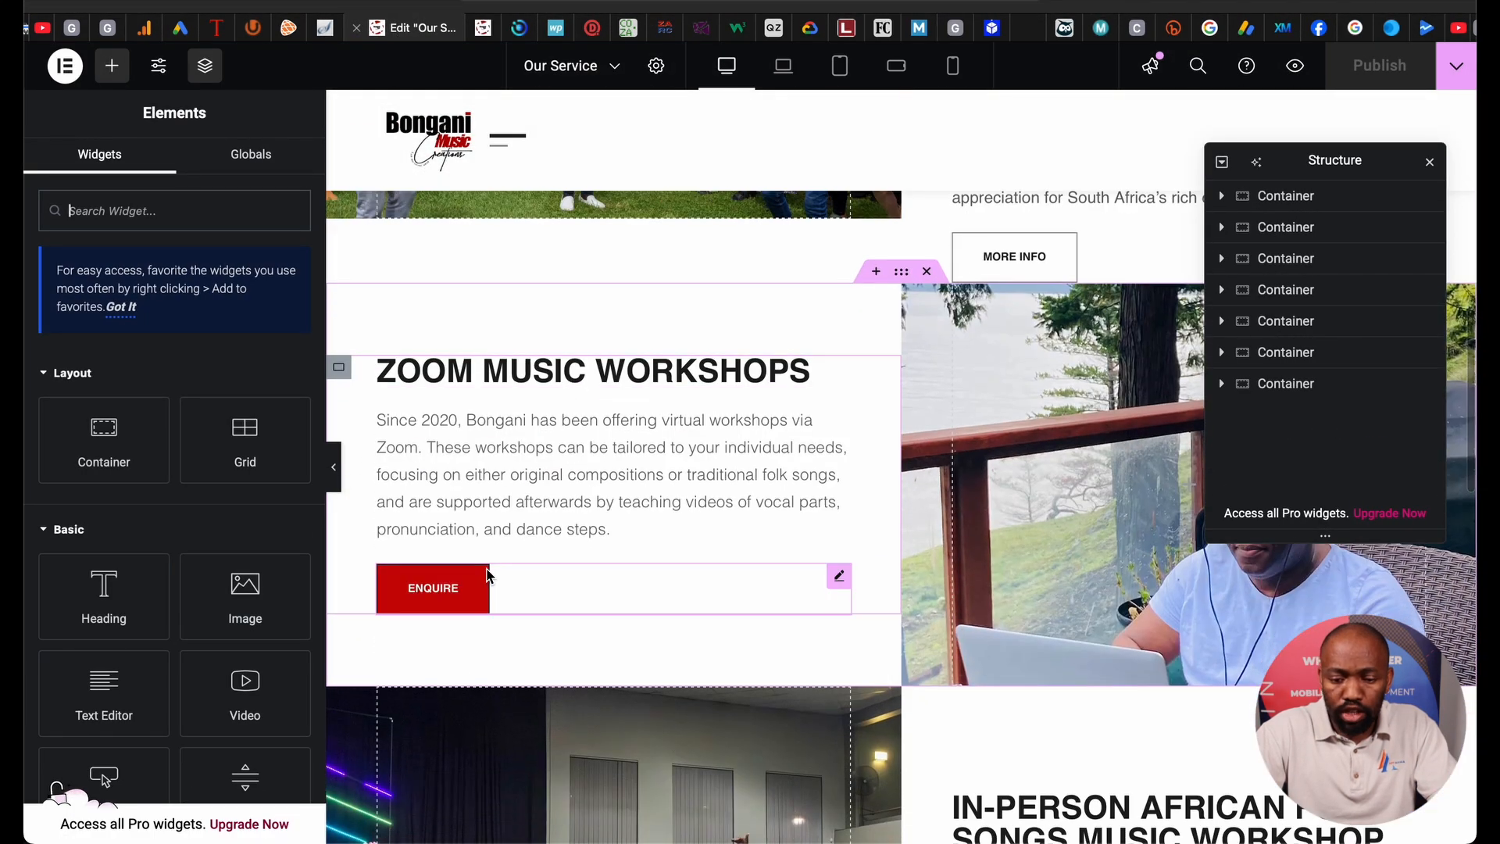
click(485, 582)
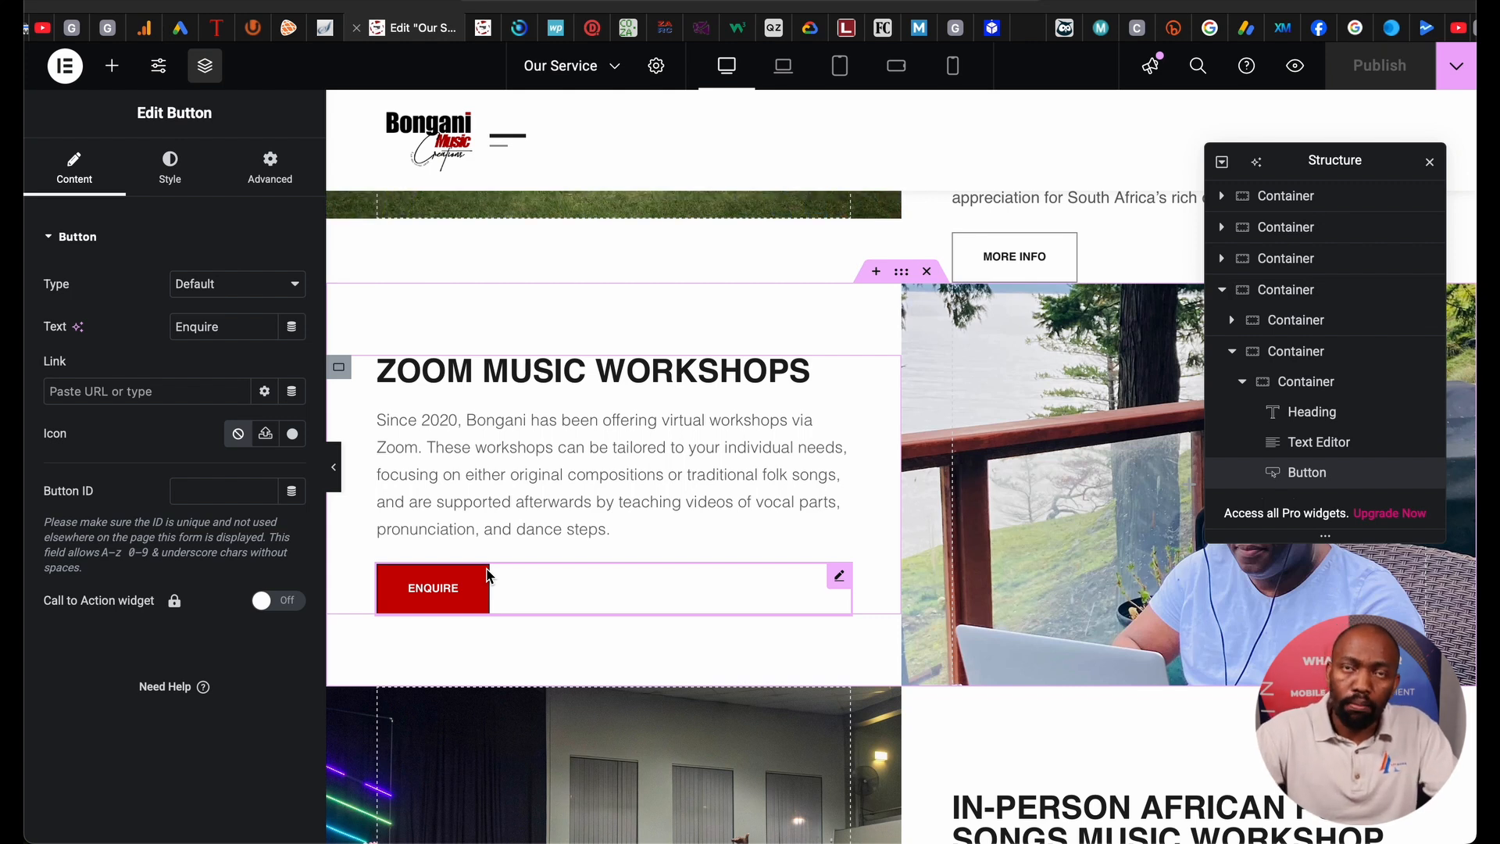
double_click(232, 335)
text(Book)
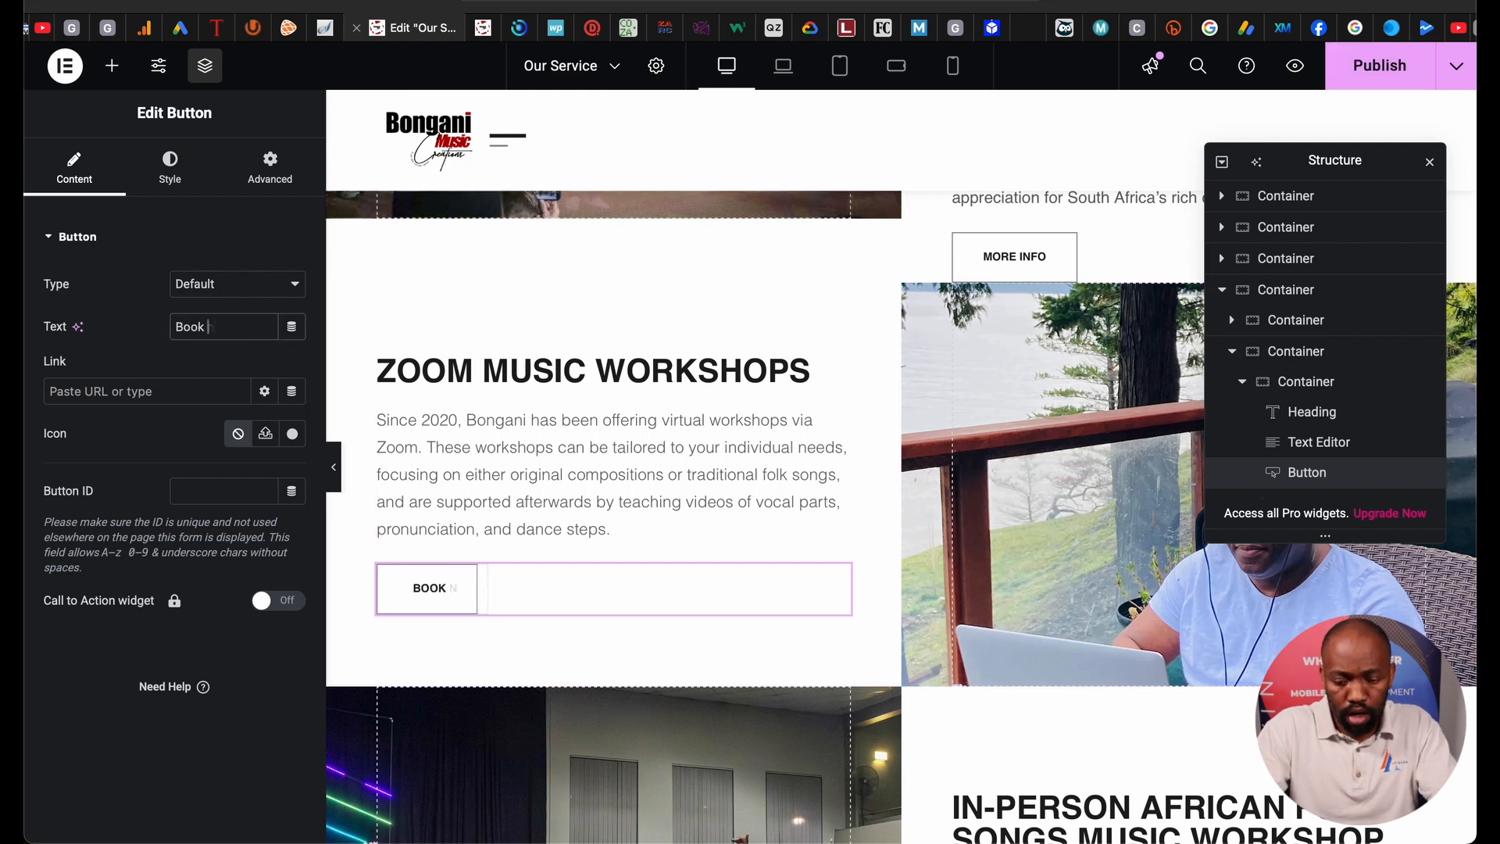
text( now)
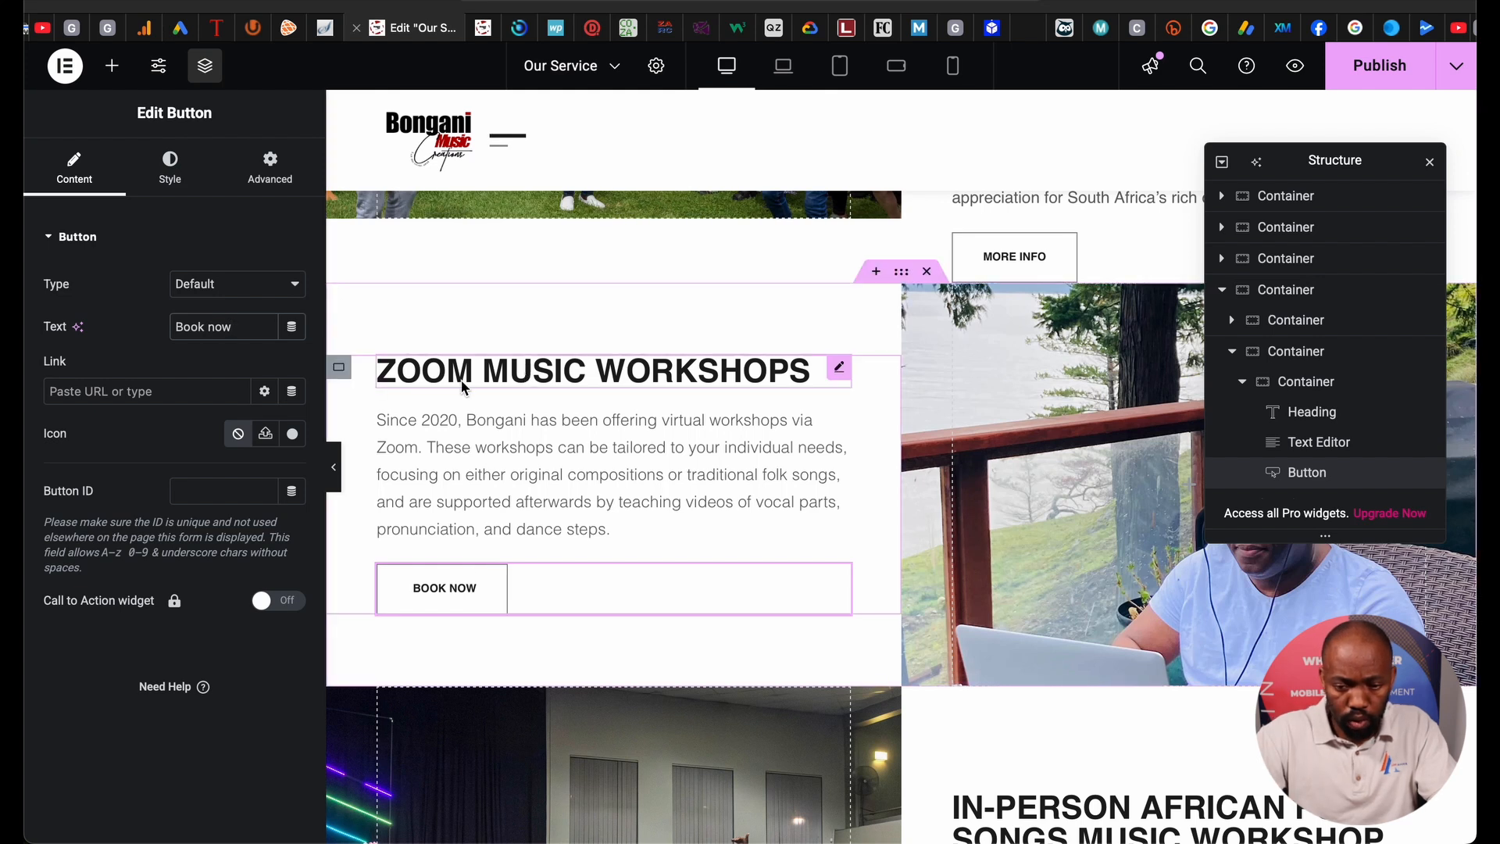
Open the button's link options and its dynamic link sources list.
click(152, 397)
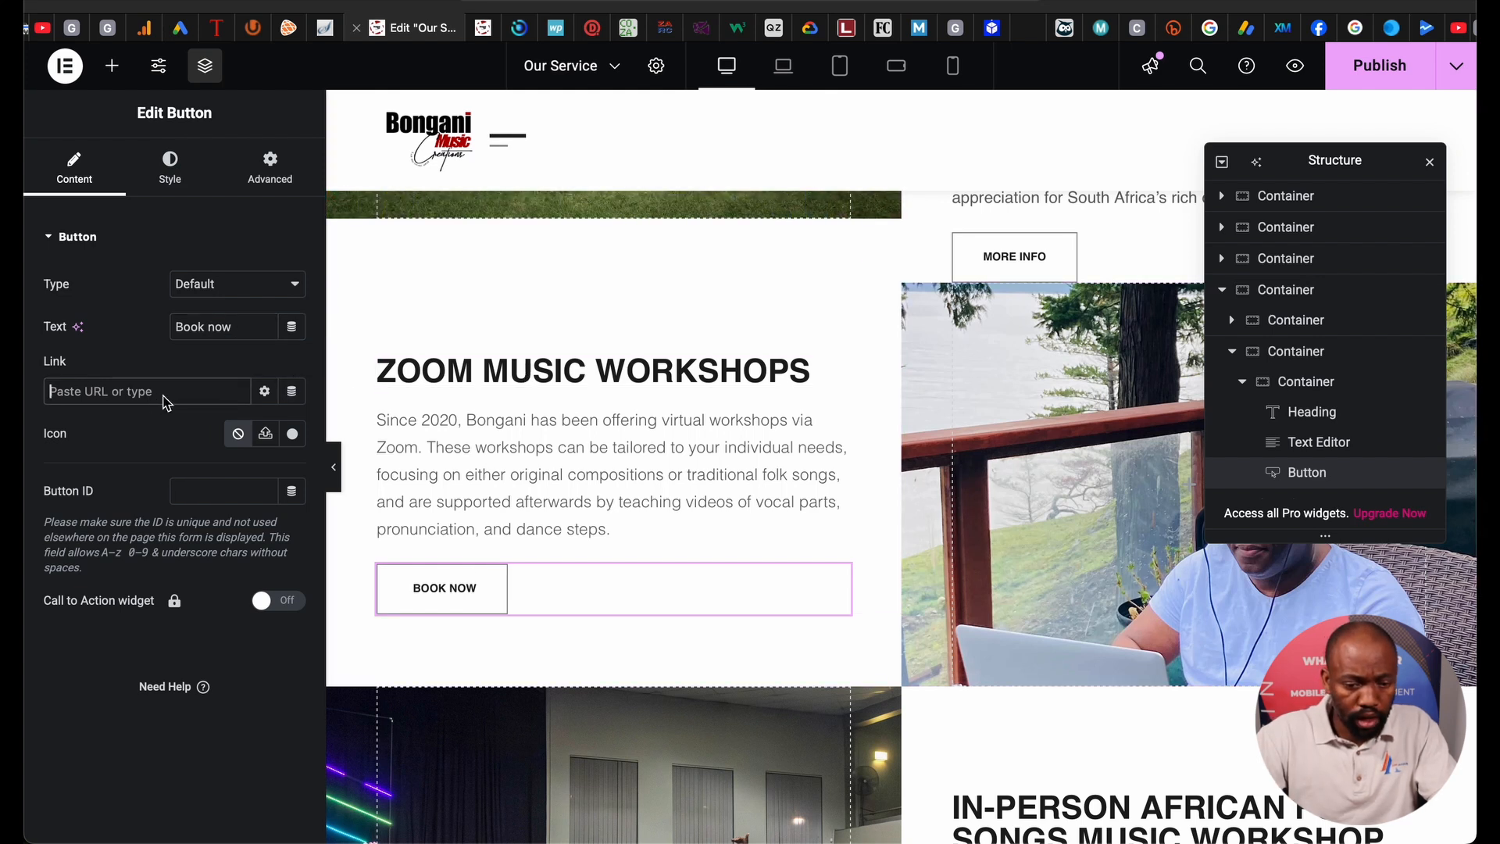
click(264, 391)
click(293, 393)
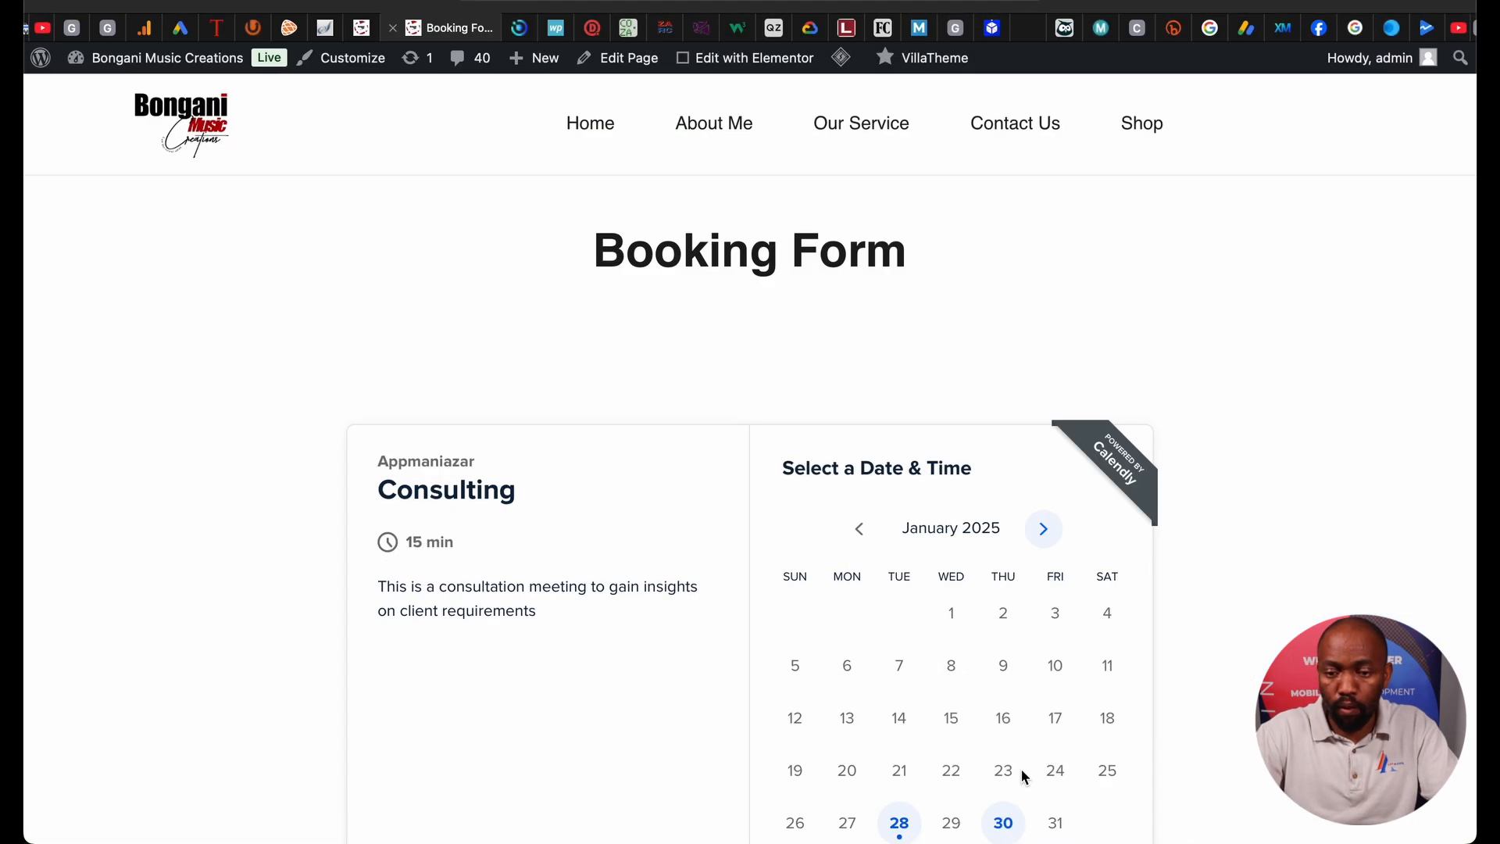
Copy the Booking Form page's web address and return to the Our Service page in Elementor.
click(750, 2)
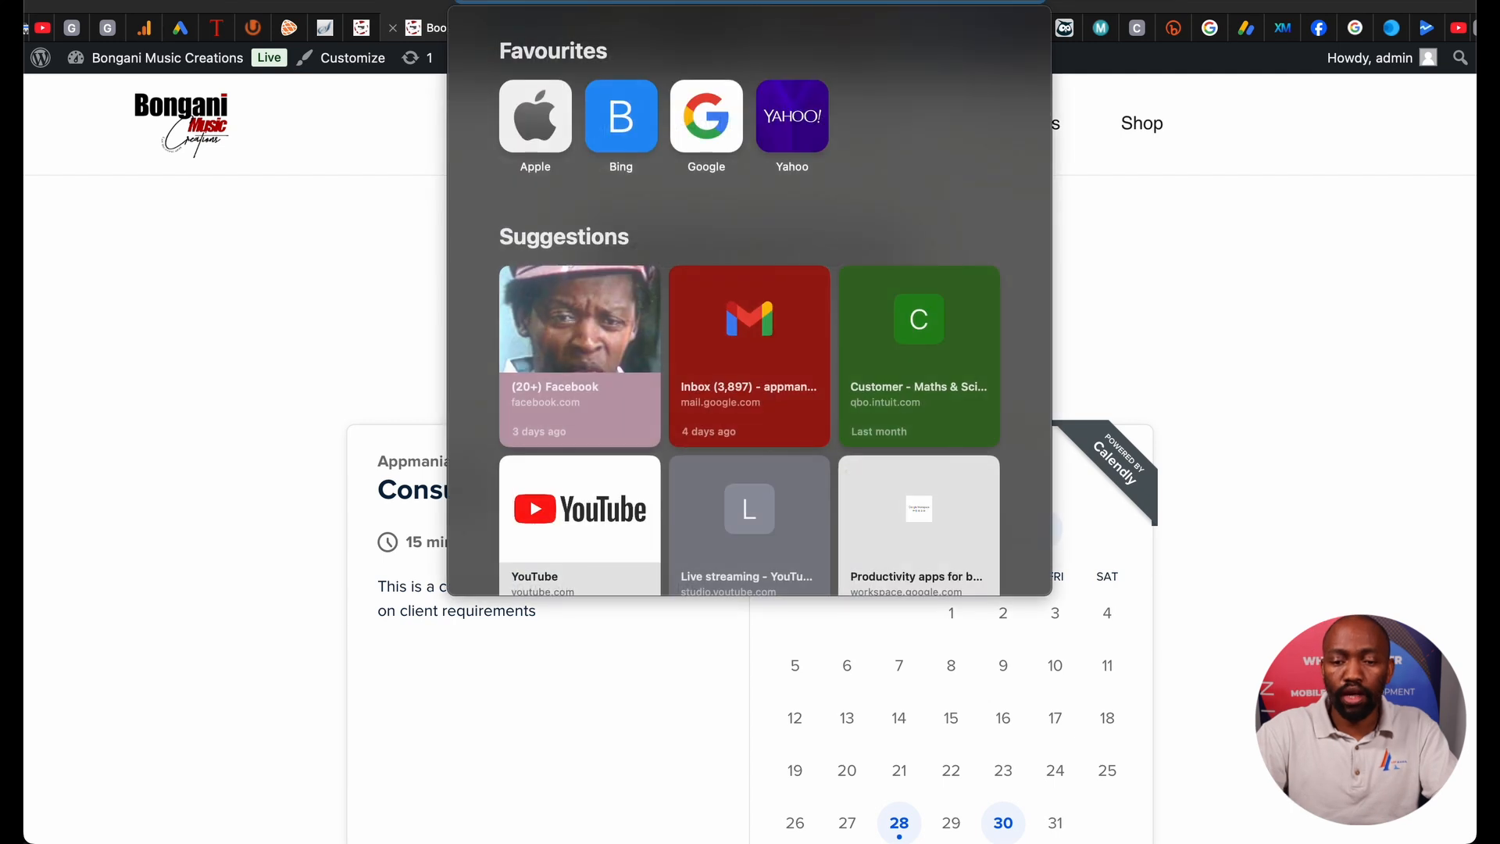
click(345, 128)
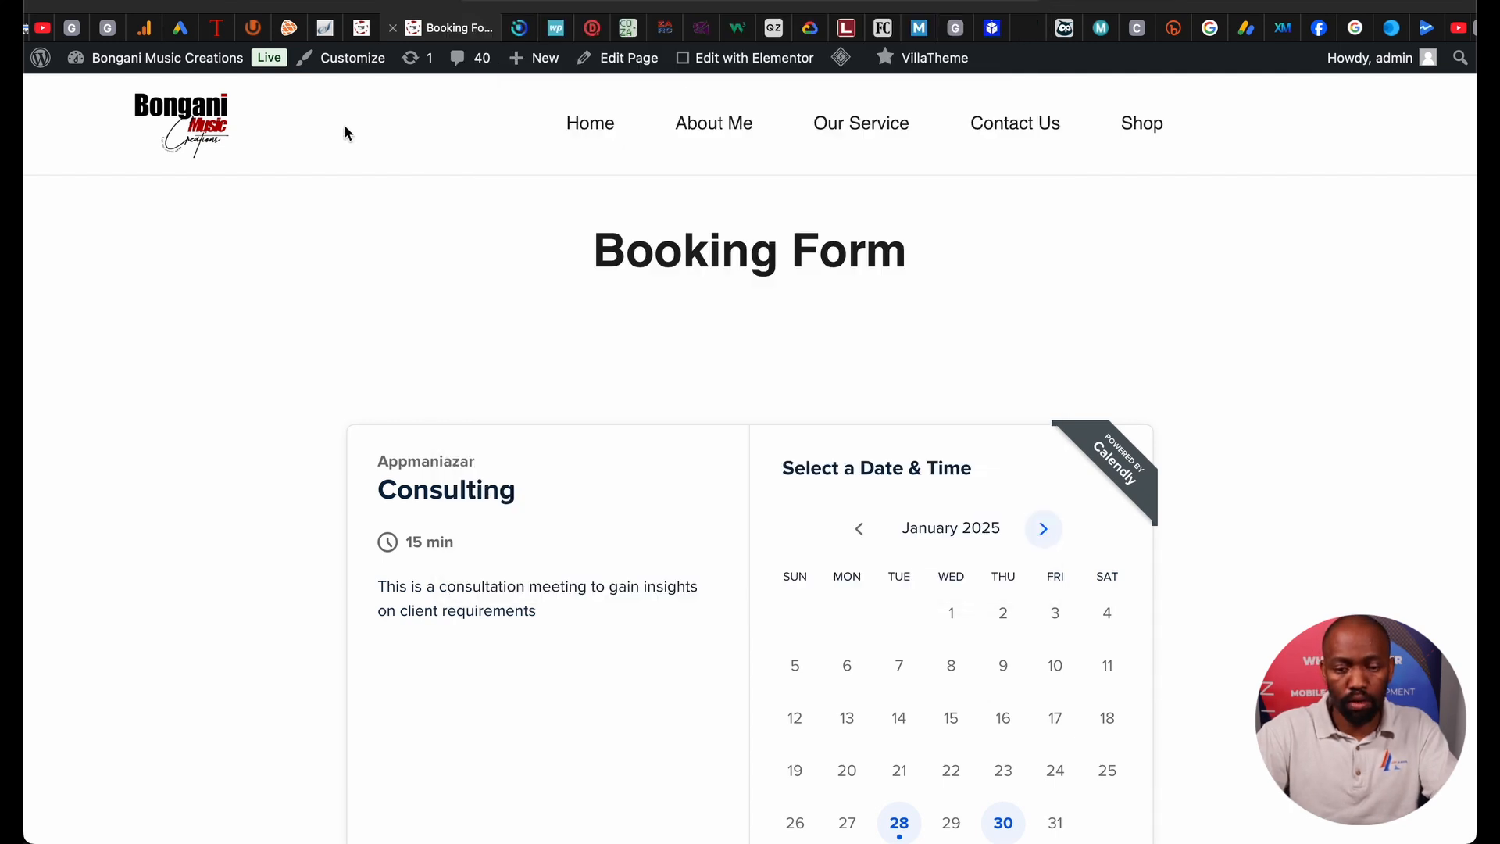
click(364, 32)
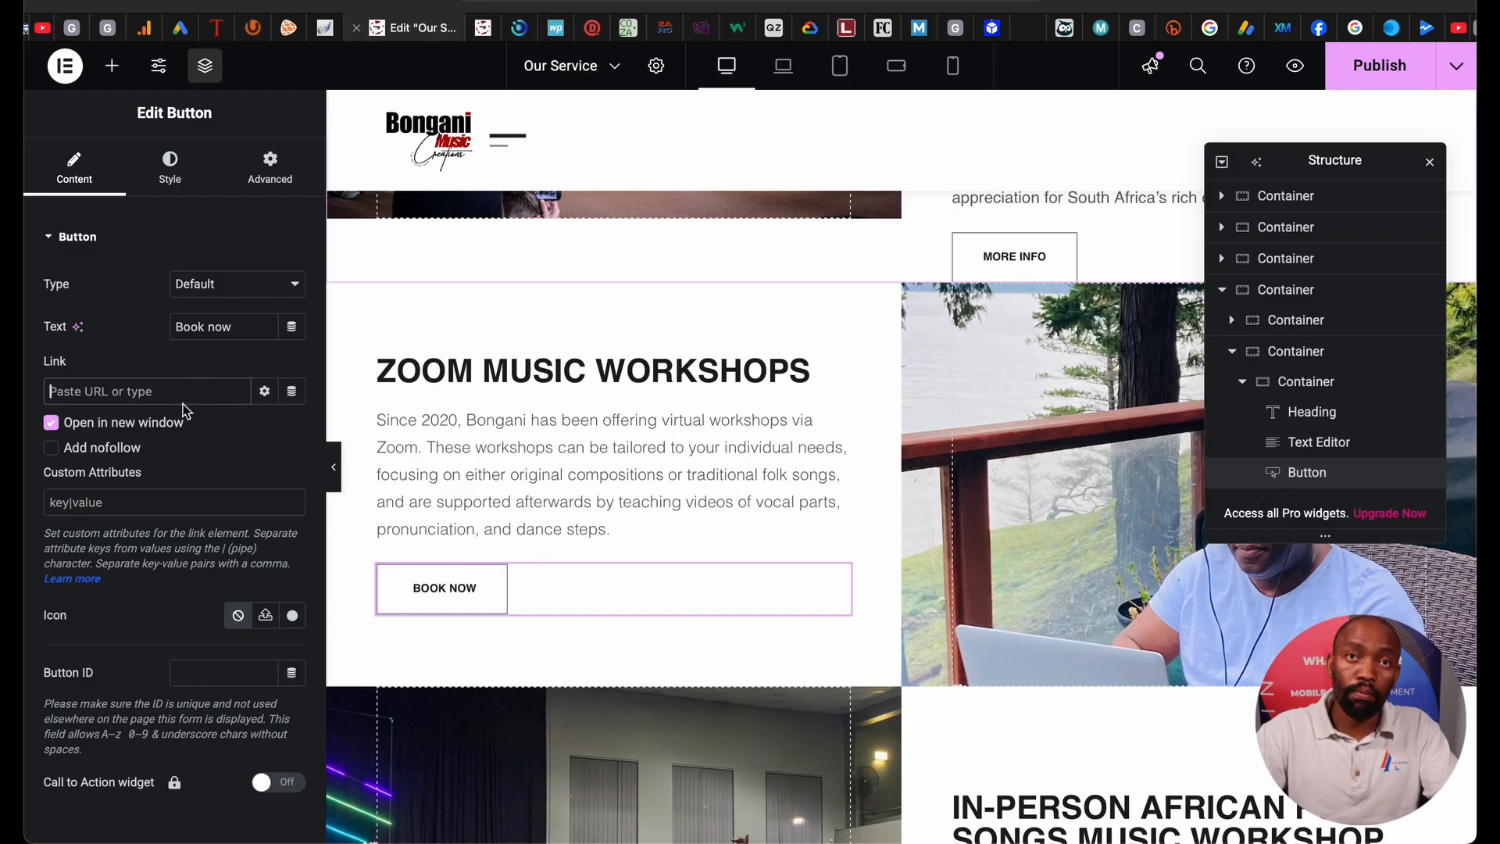
Paste the book-me page URL into the Book now button's Link field, keeping 'Open in new window' on.
click(83, 400)
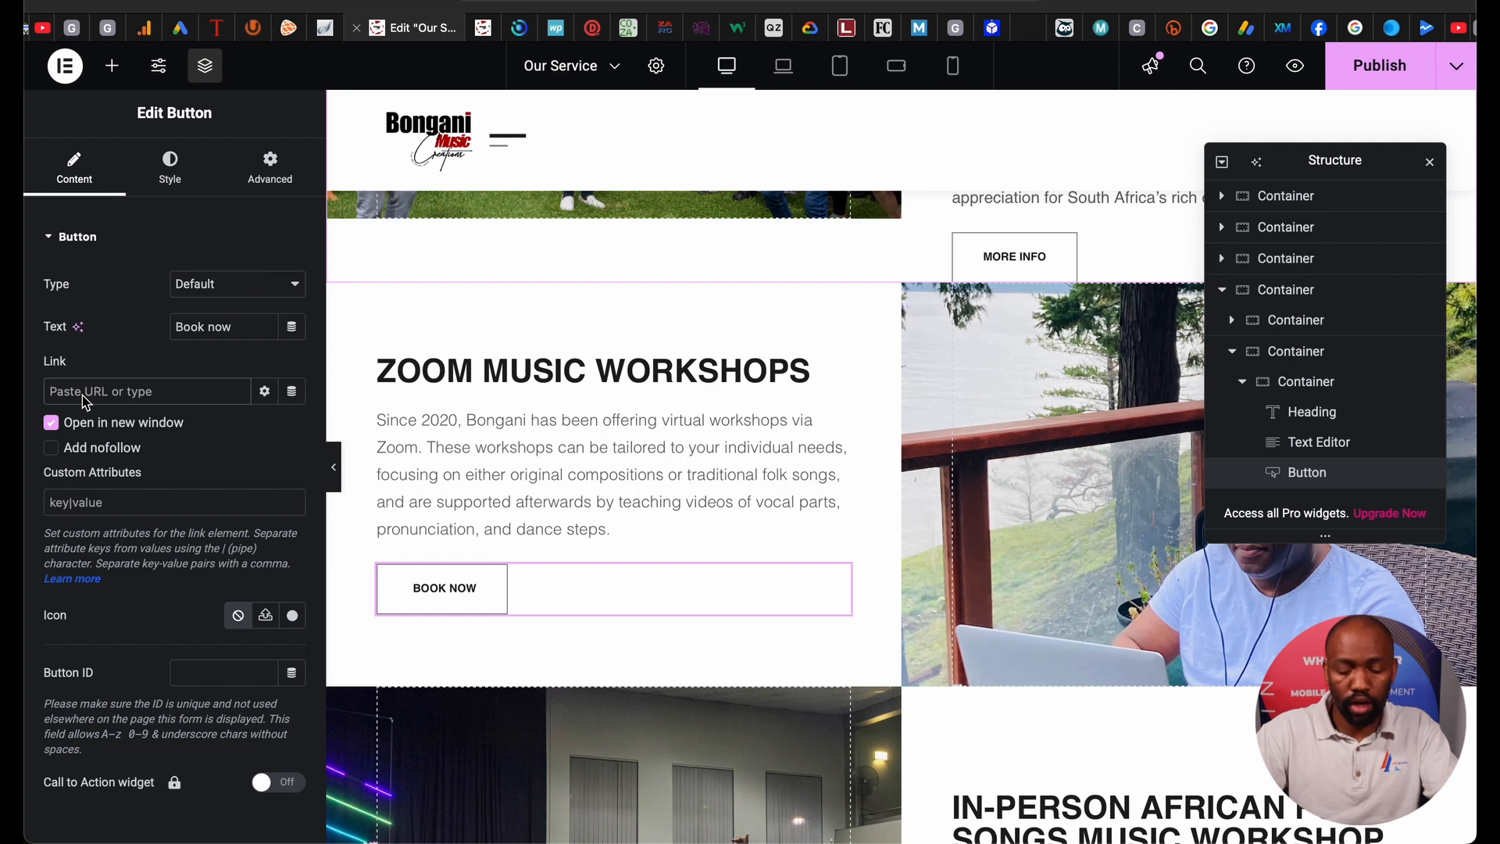
text(https://bonganimusic.com/book-me/)
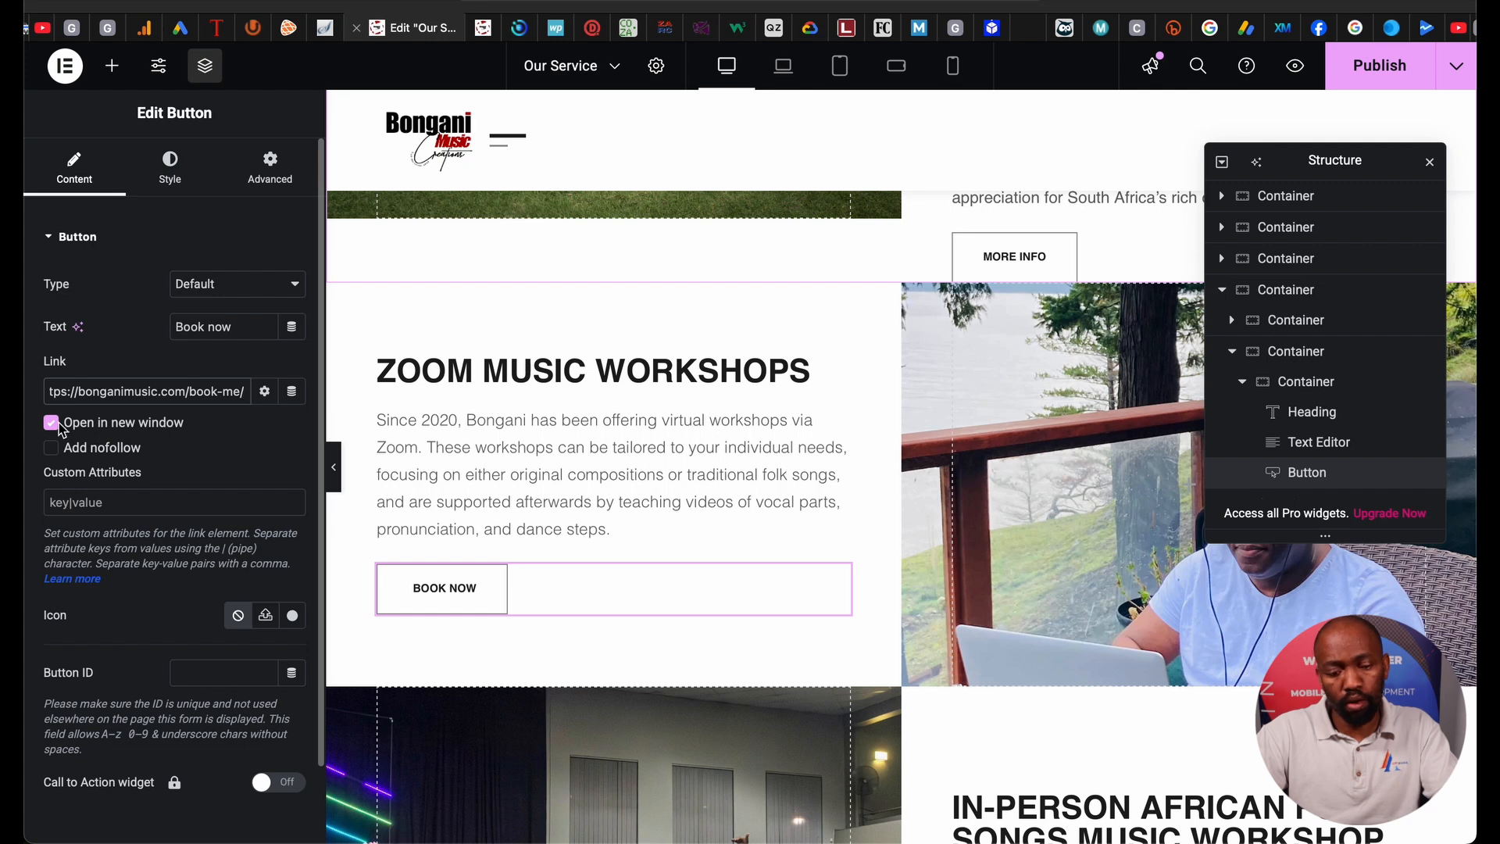
scroll(157, 549, down, 2)
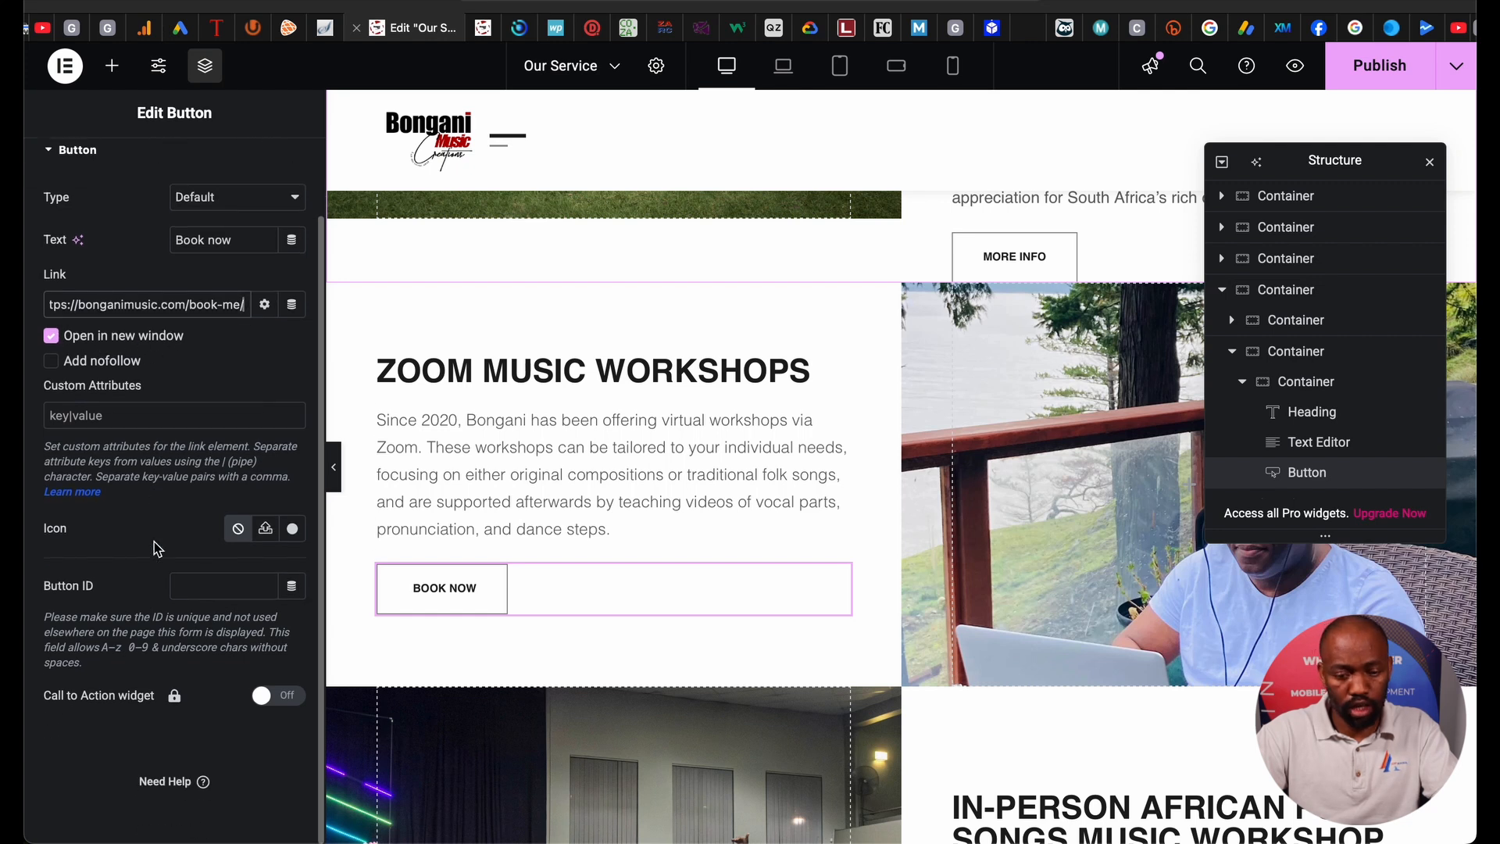
scroll(157, 549, up, 2)
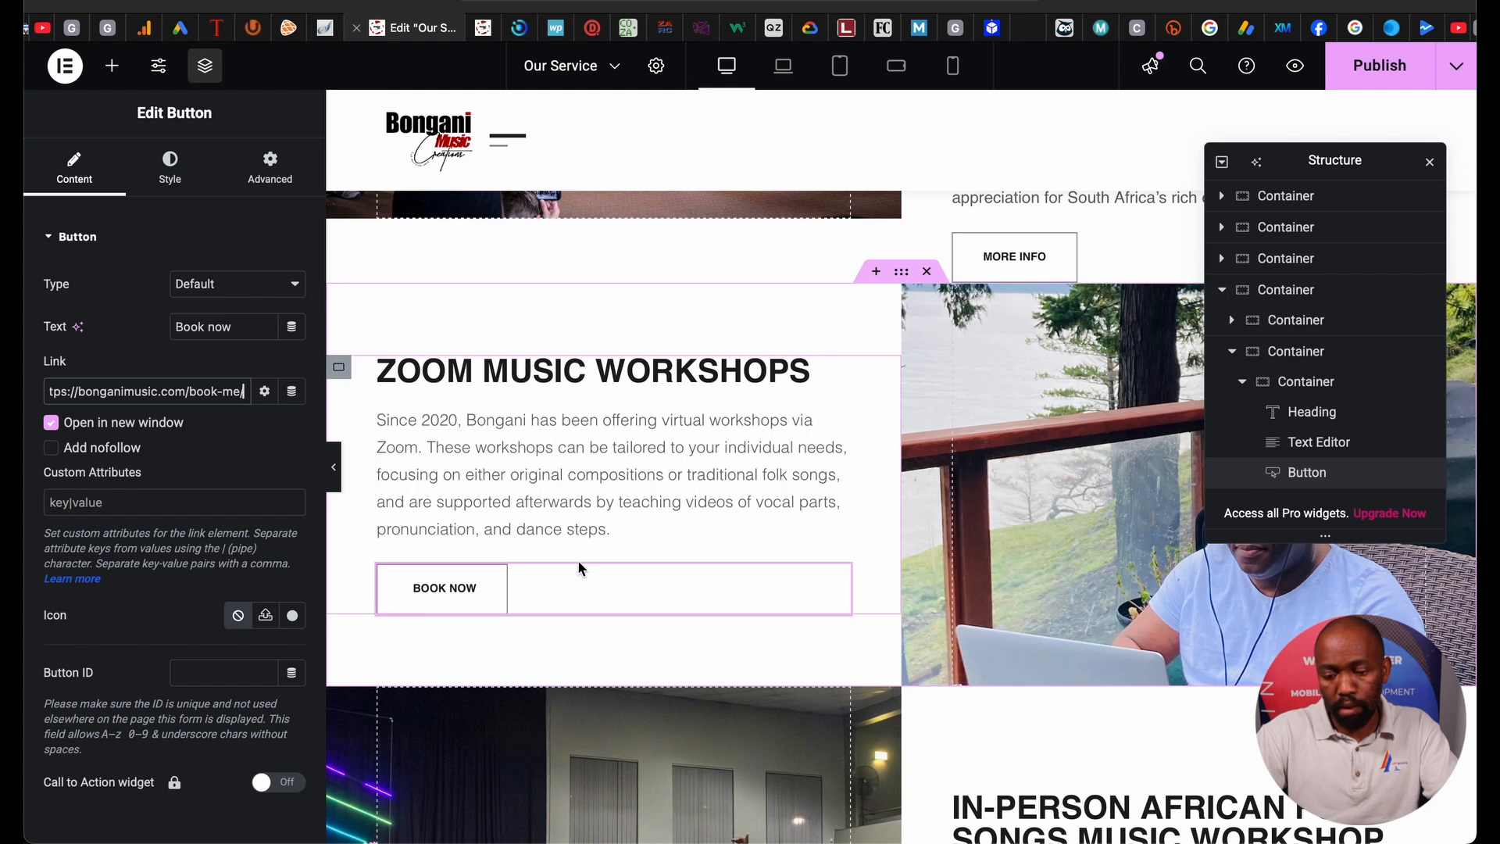
click(173, 166)
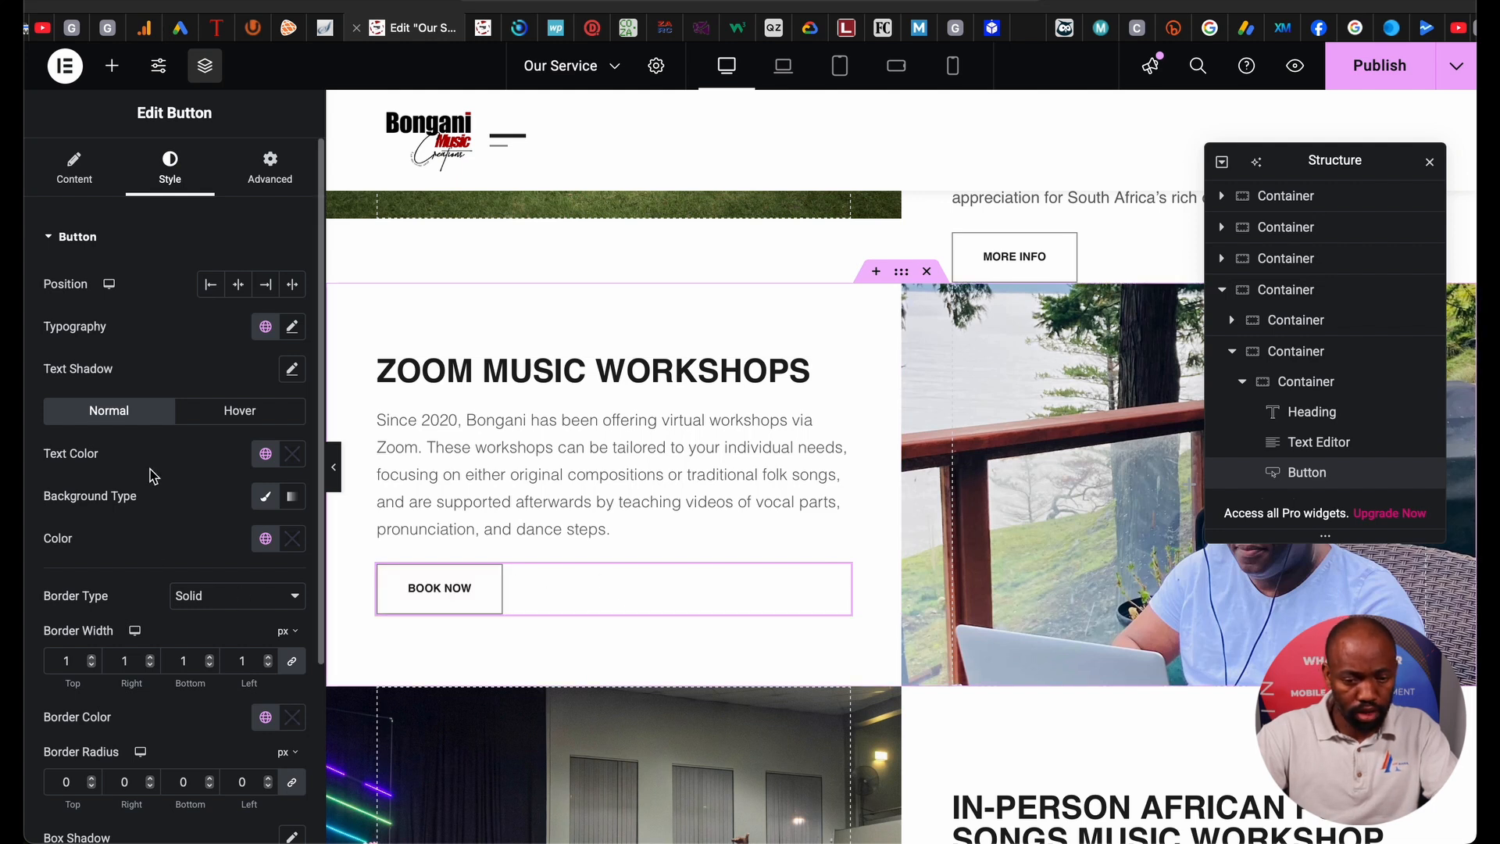
Centre the BOOK NOW button, publish the page, and switch to the live Booking Form tab.
click(239, 285)
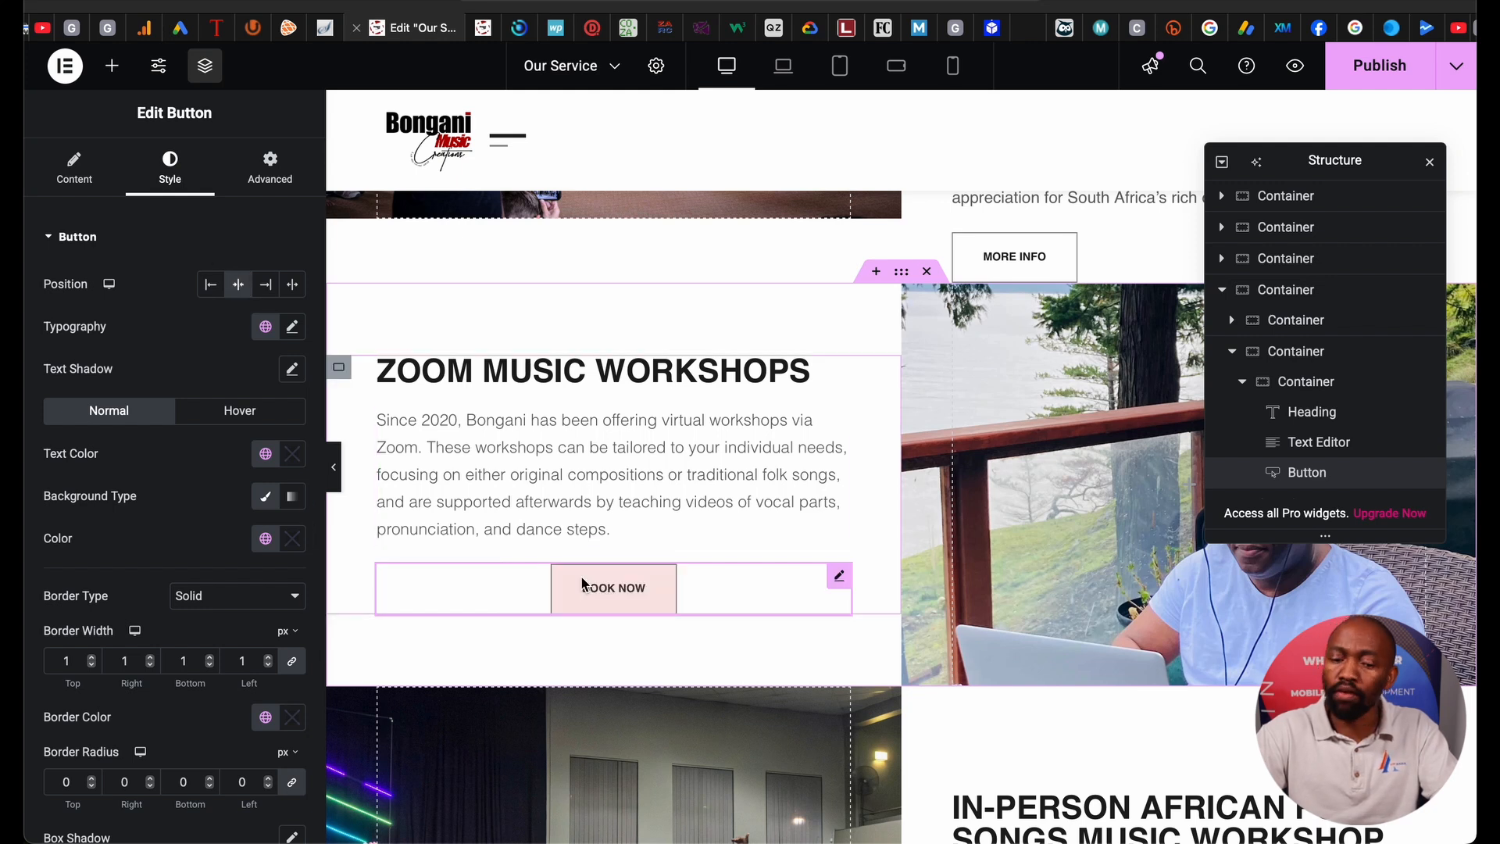
scroll(191, 490, down, 3)
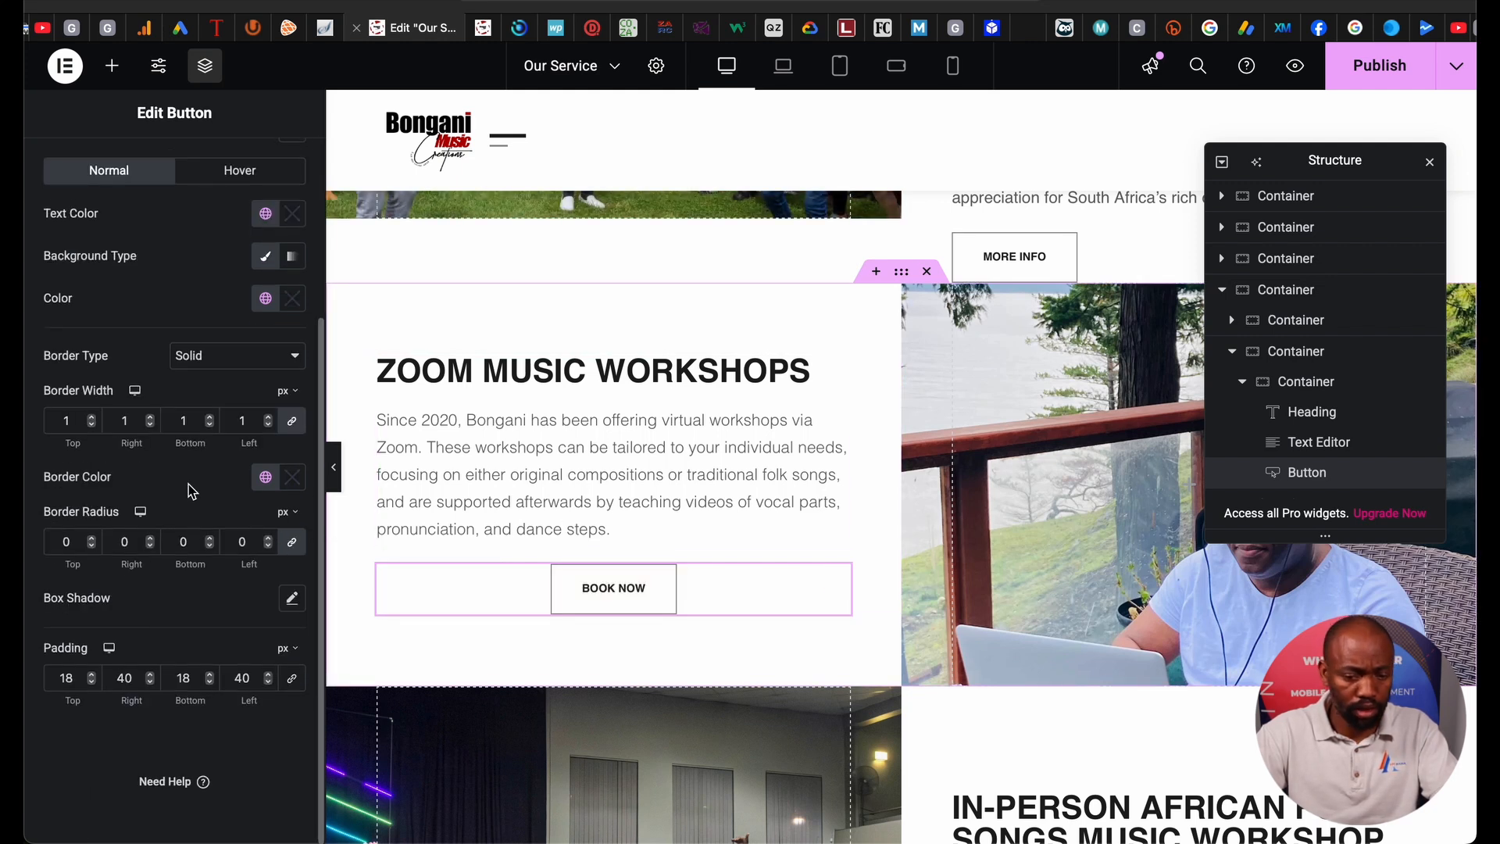
click(1380, 64)
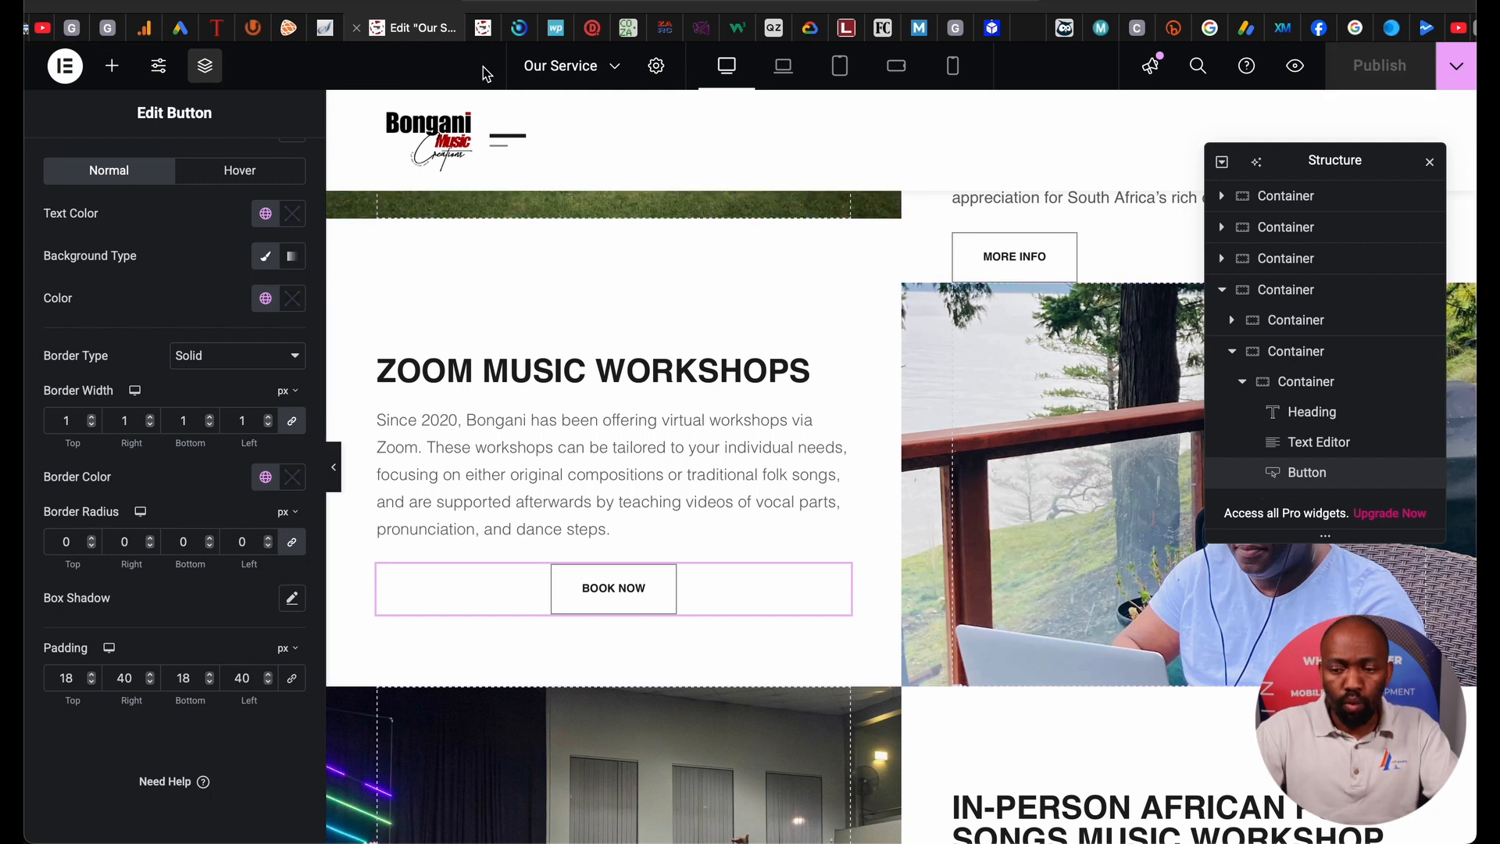
click(481, 35)
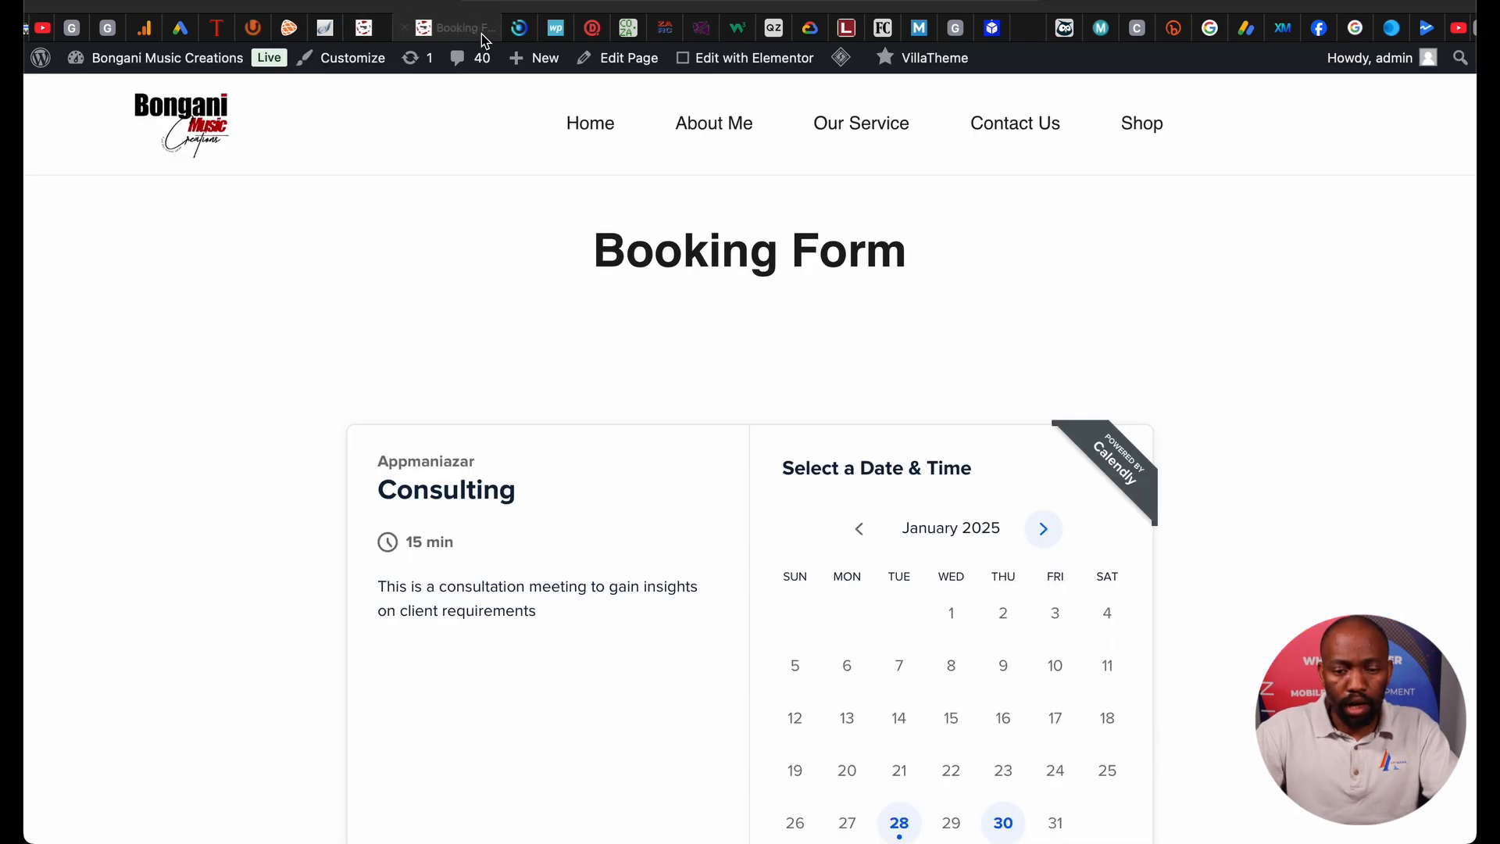
Go from the home page to Our Service and follow the Zoom Music Workshops BOOK NOW link.
click(596, 138)
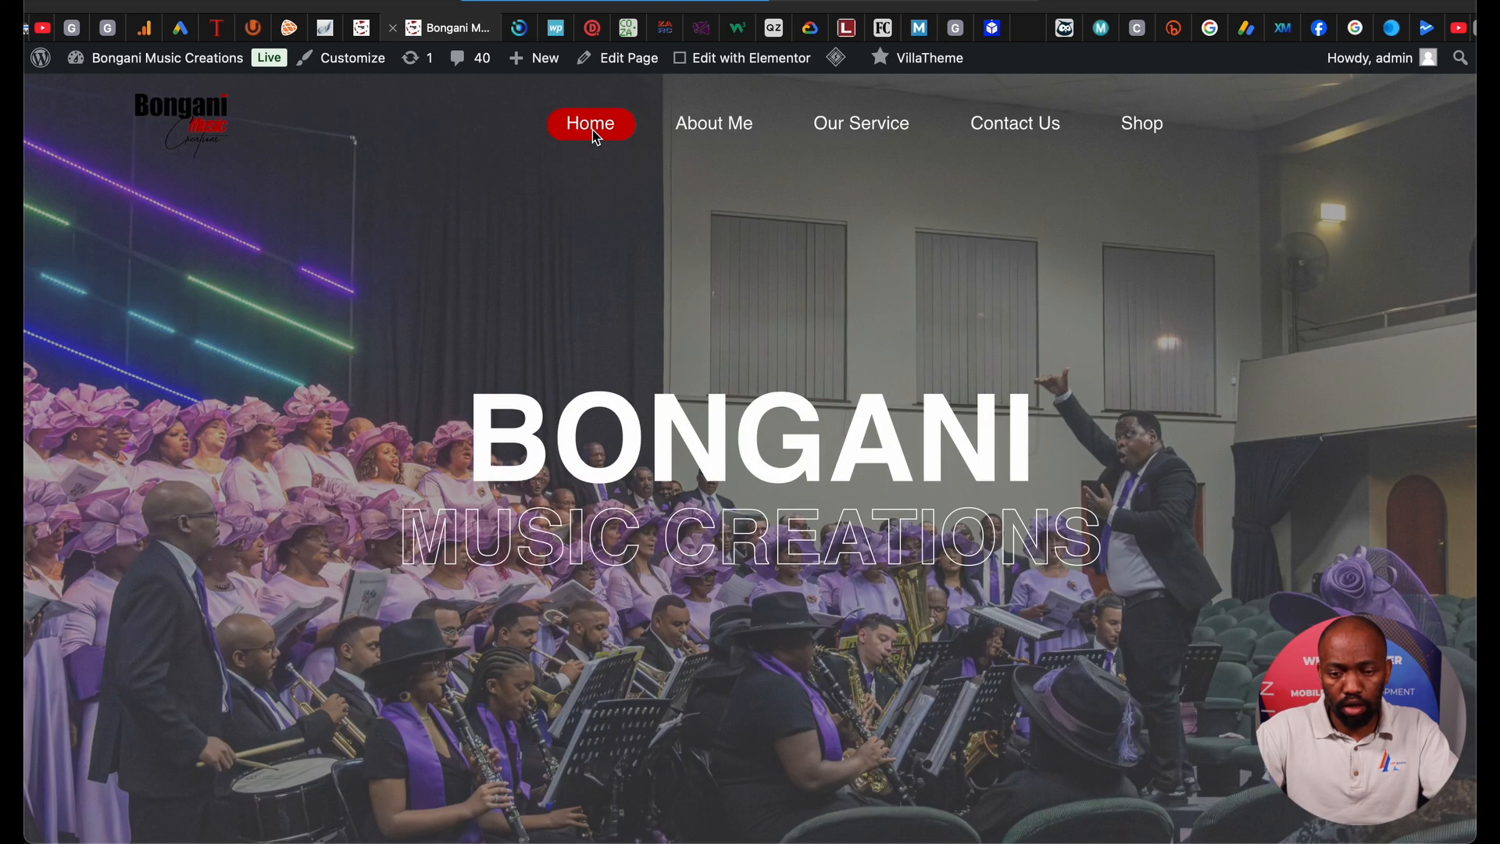
click(857, 128)
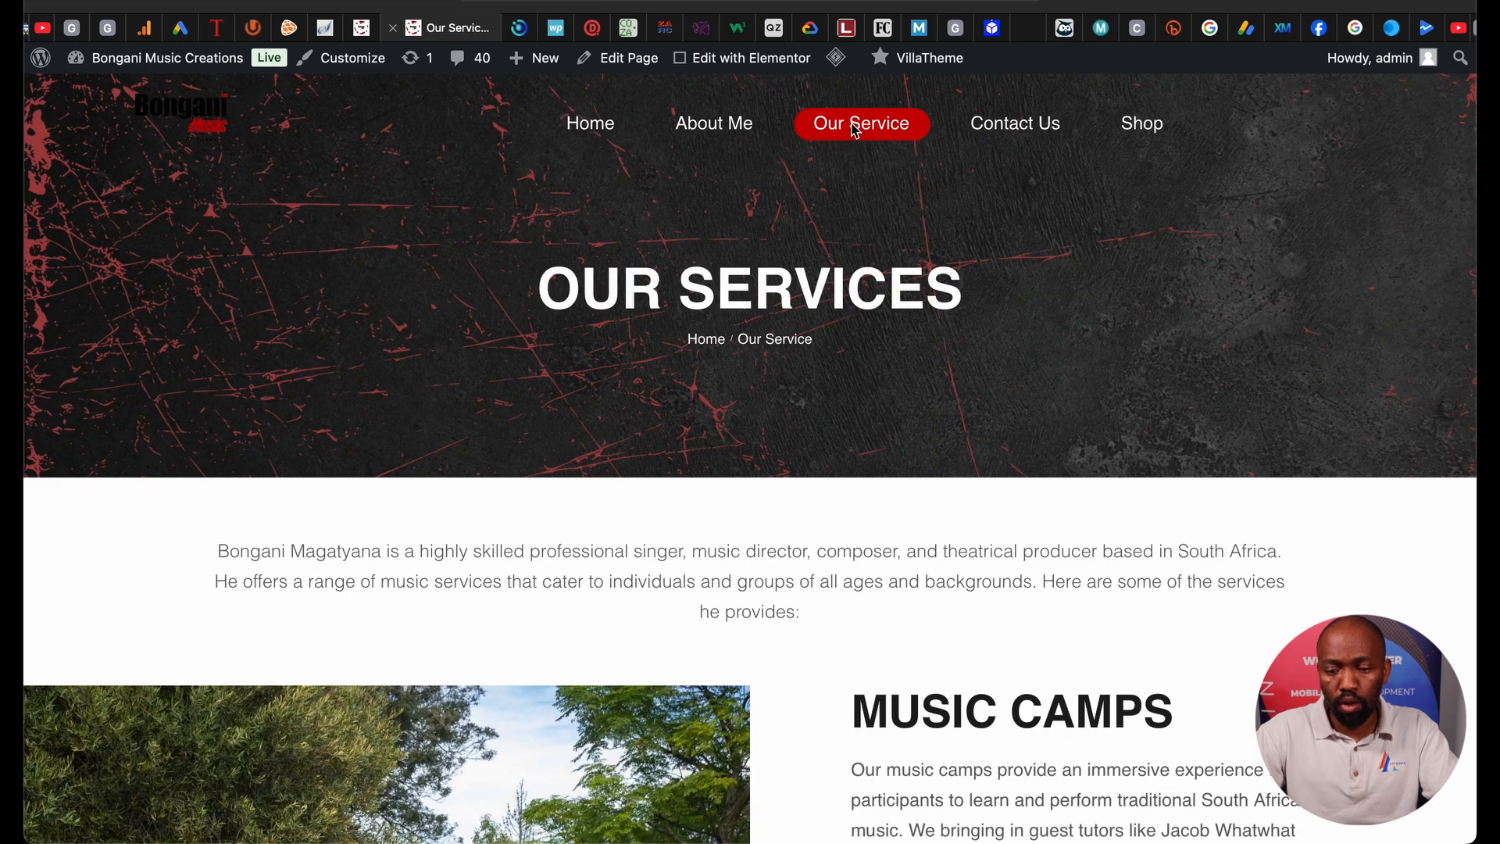
scroll(809, 422, down, 6)
scroll(809, 422, down, 9)
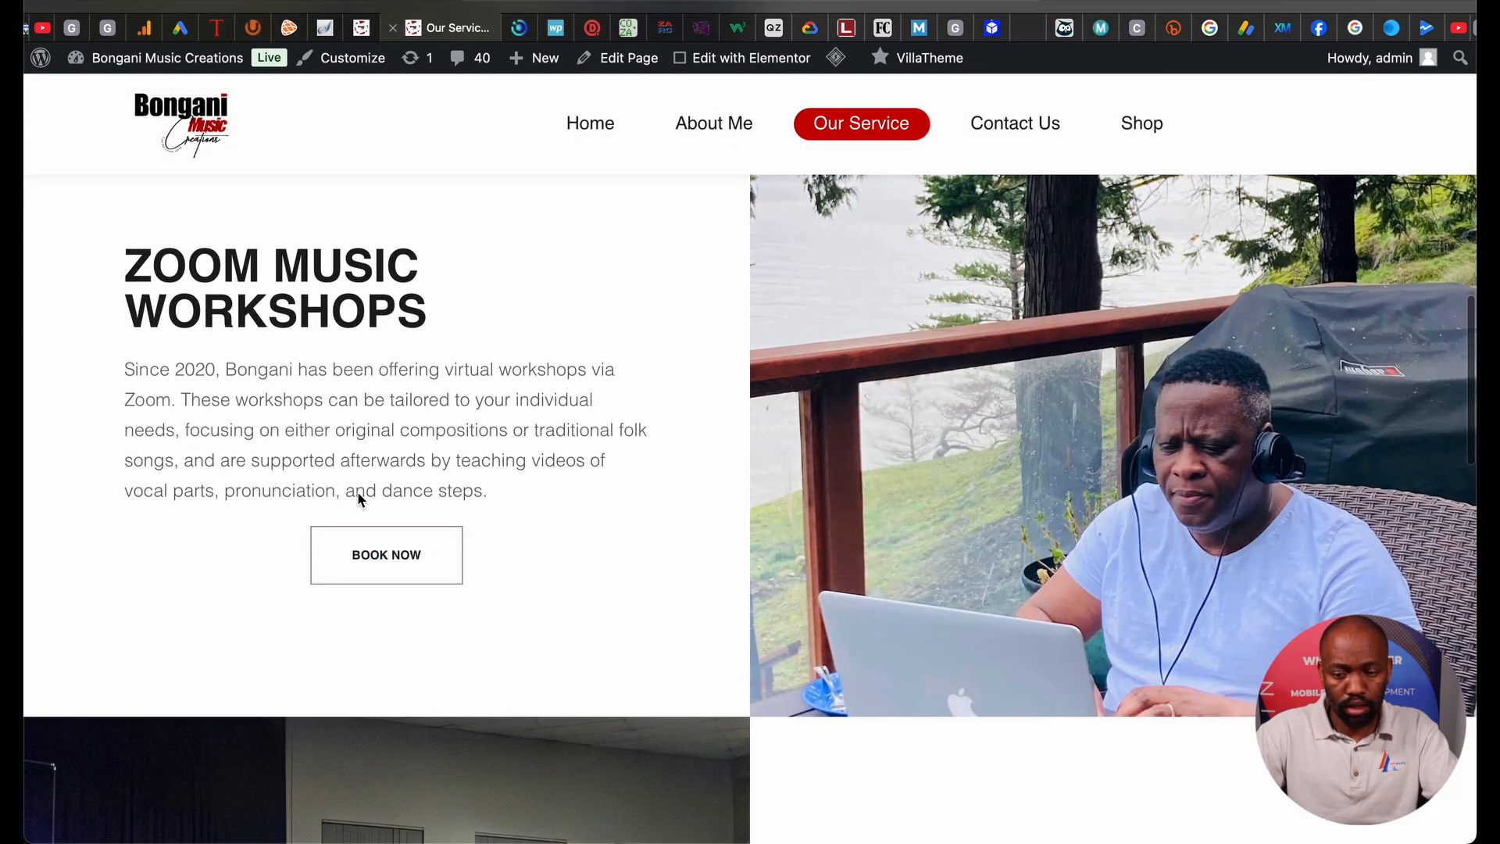
click(373, 556)
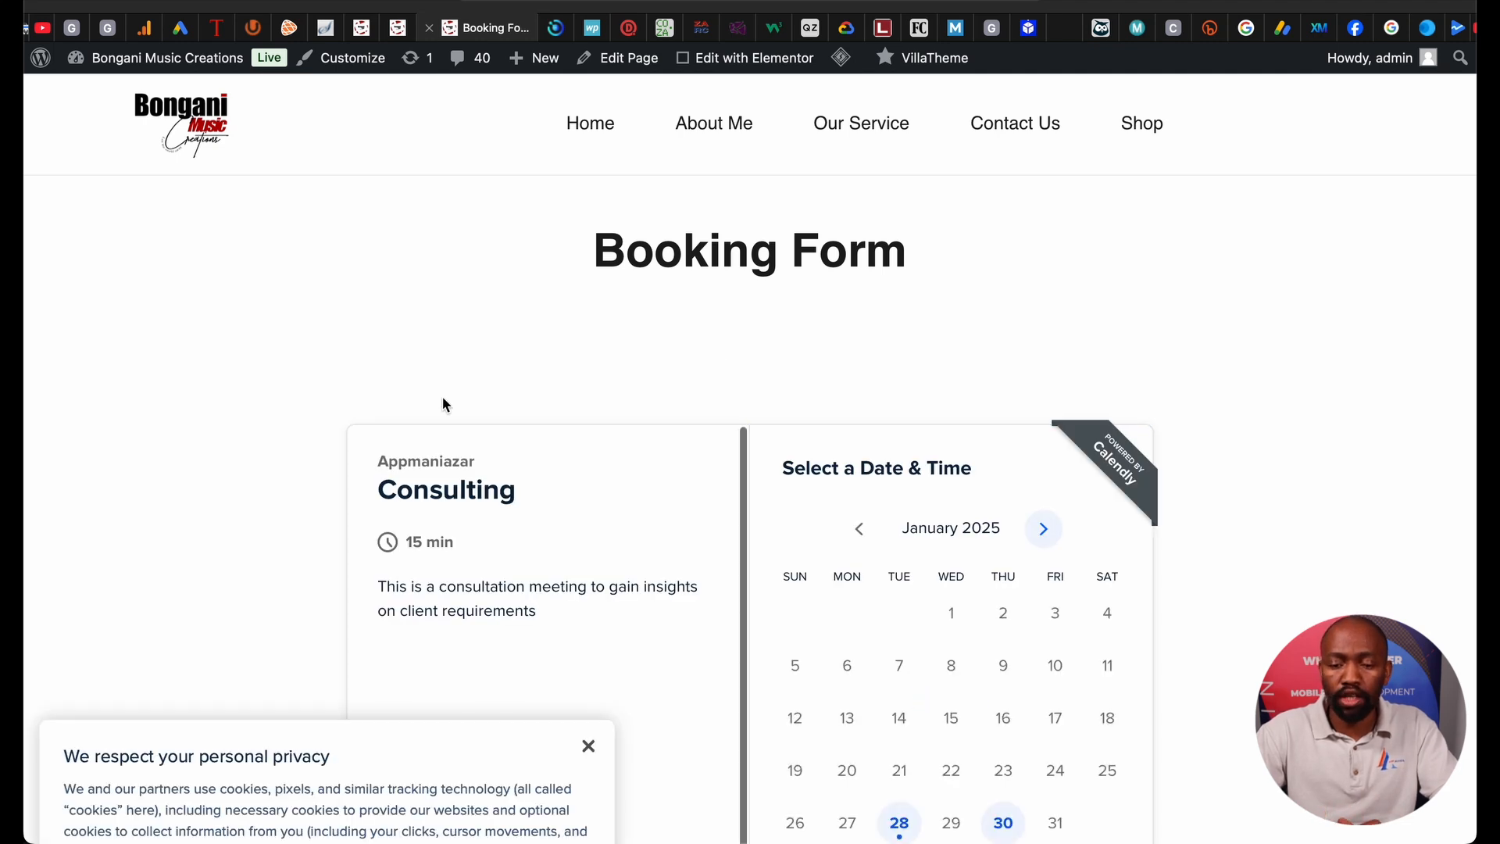
Dismiss the cookie notice and pick Tuesday, February 11, 2025 at 14:30 in the scheduler.
scroll(534, 675, down, 1)
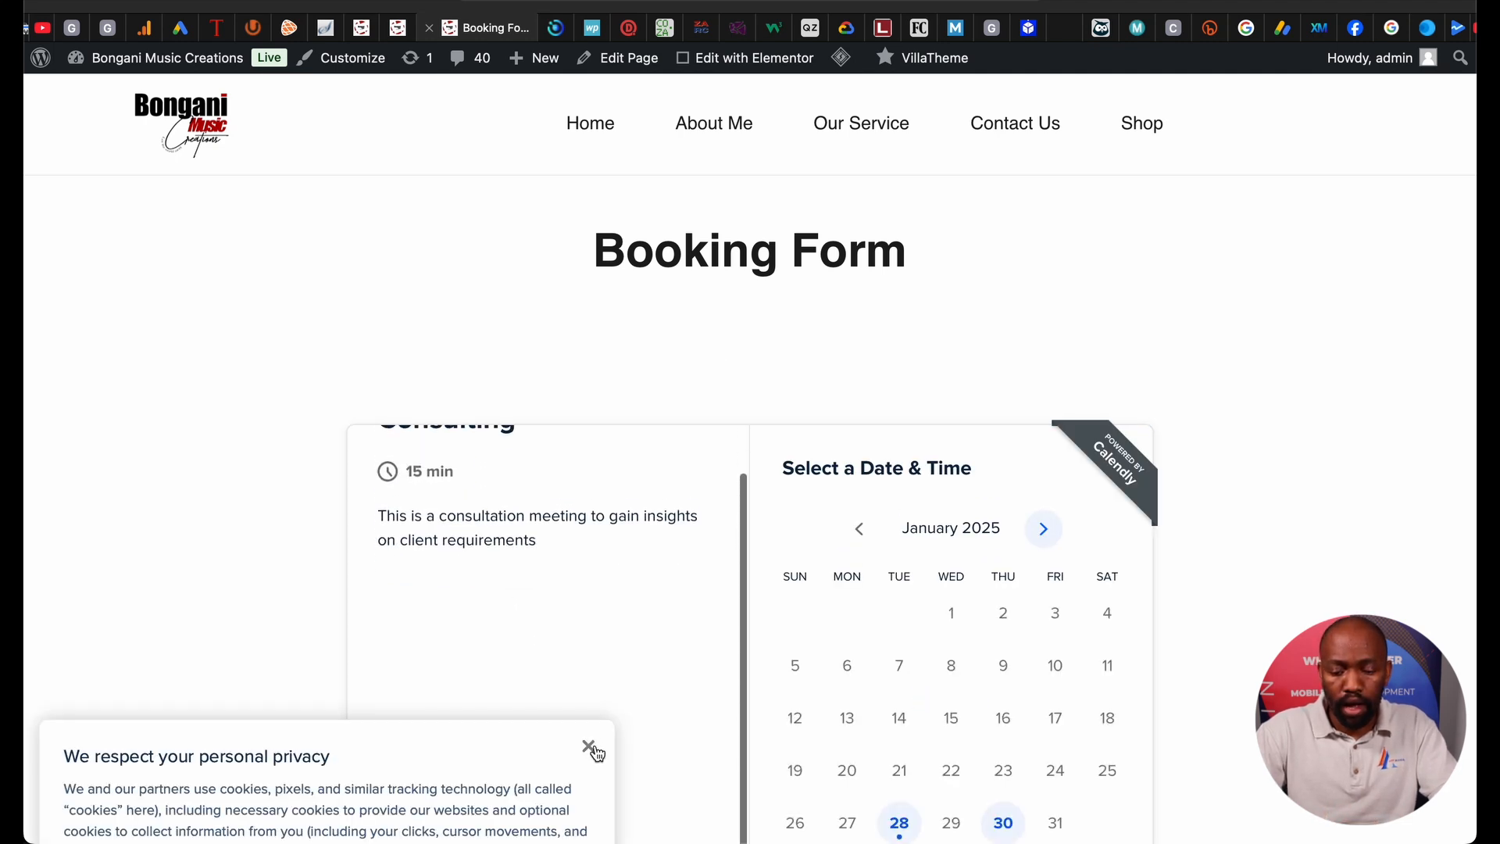
click(588, 745)
scroll(522, 404, down, 4)
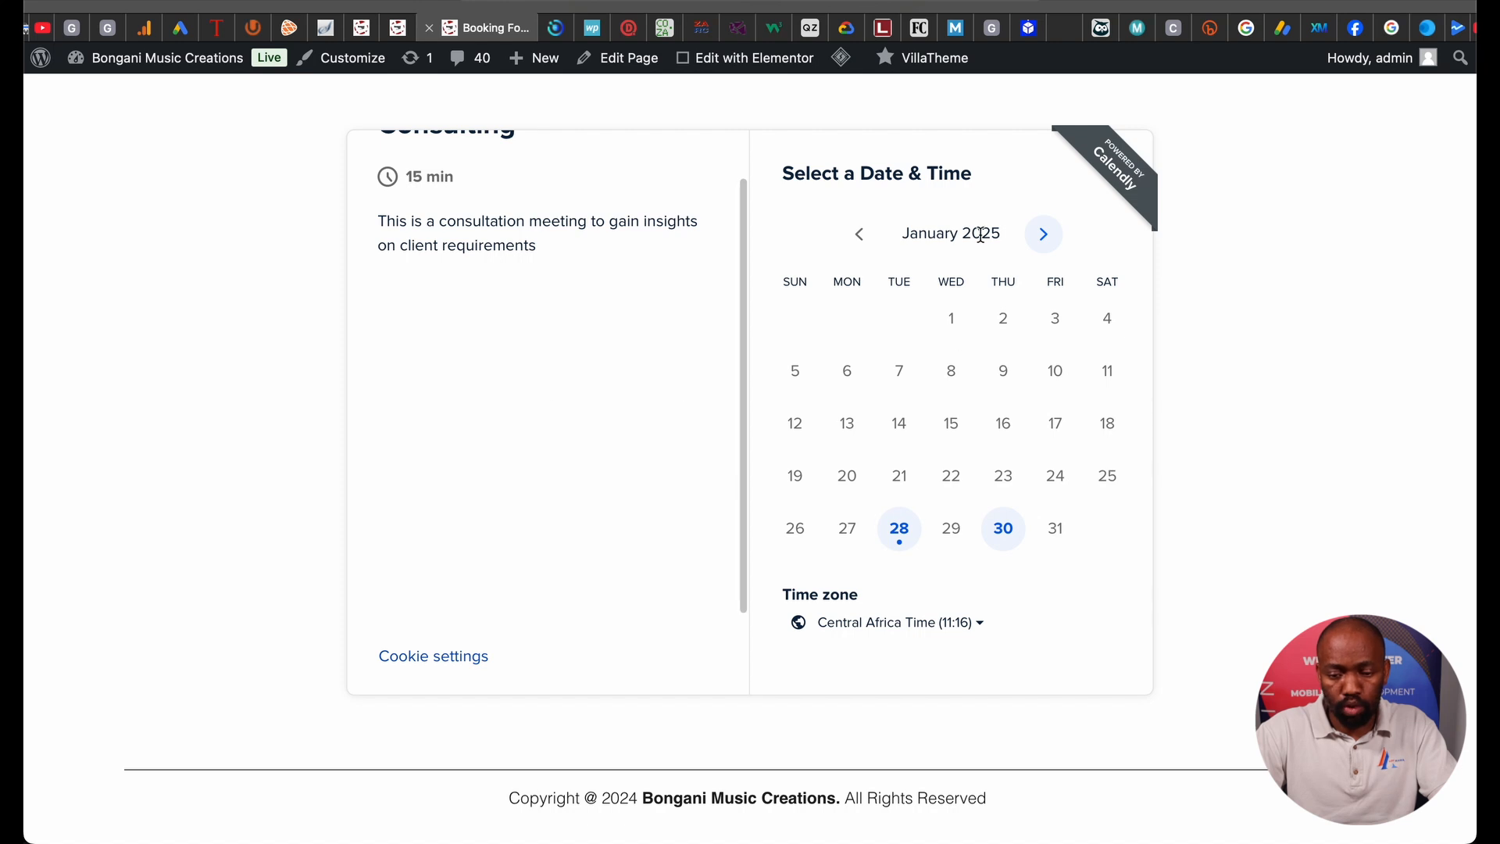
click(1043, 235)
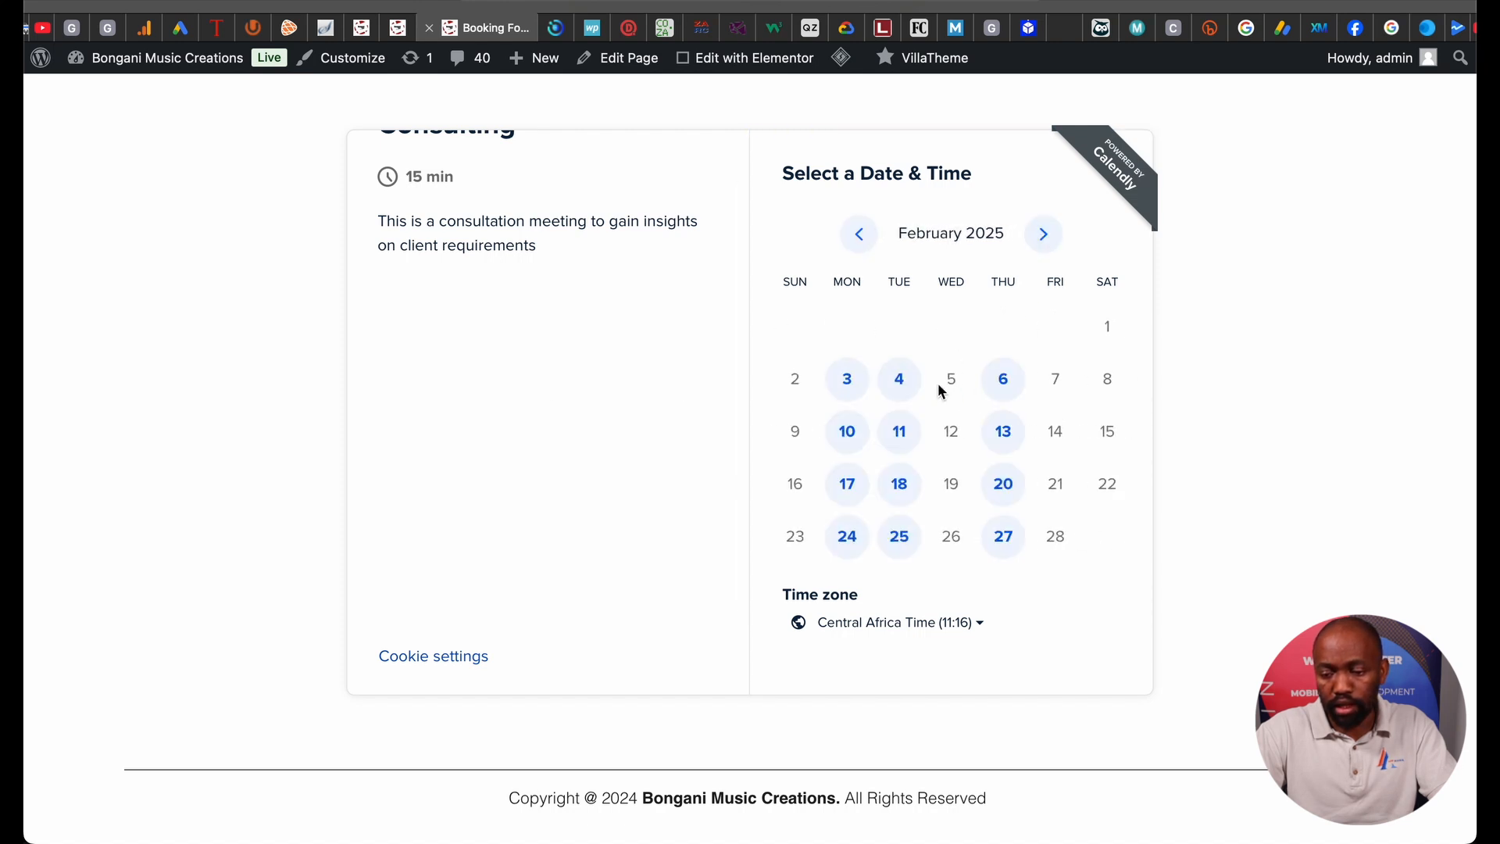
click(902, 430)
click(1146, 363)
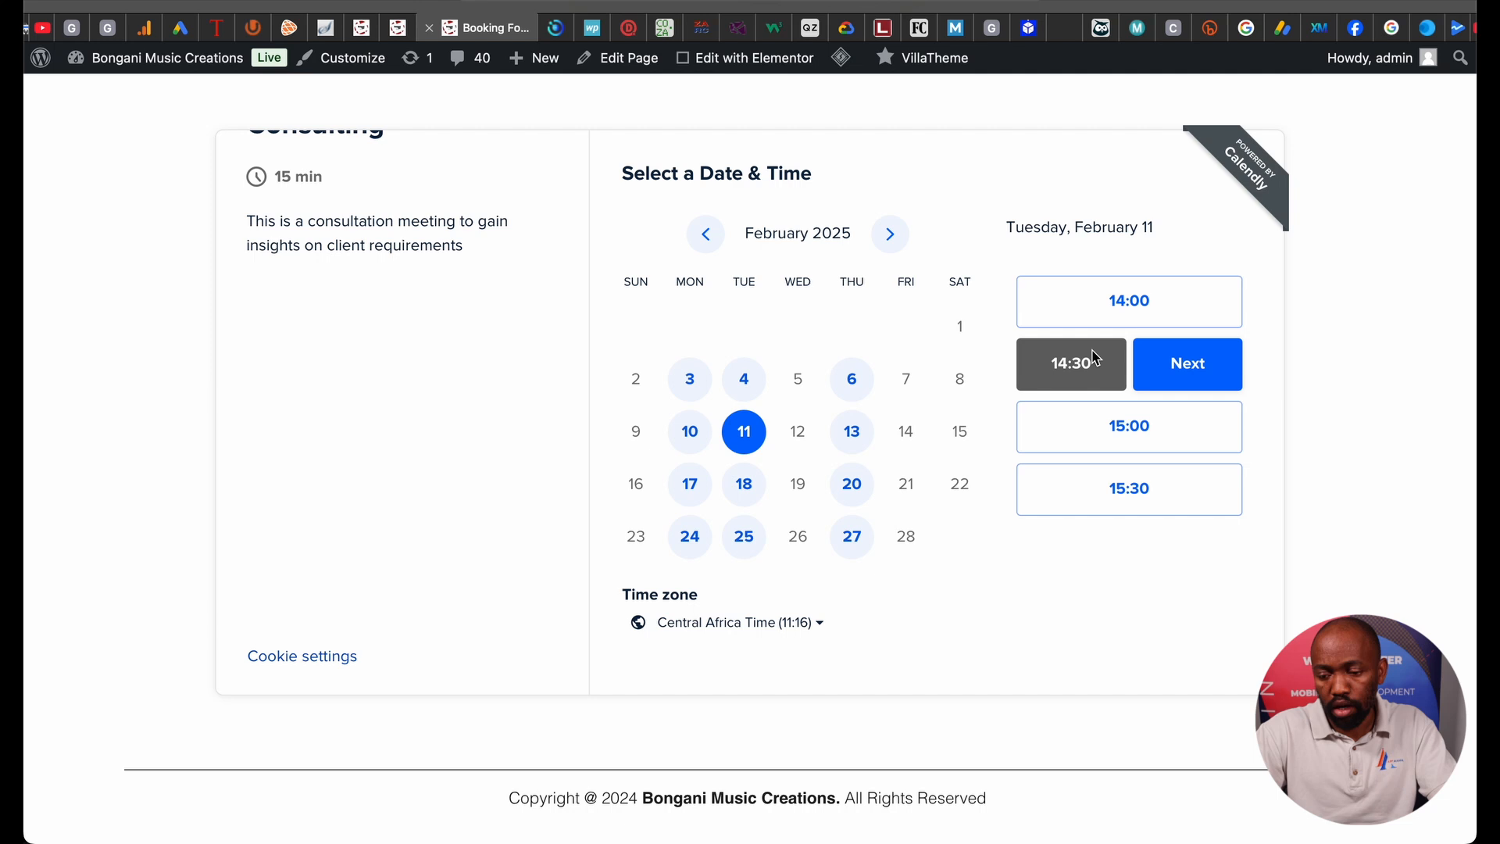
click(1148, 361)
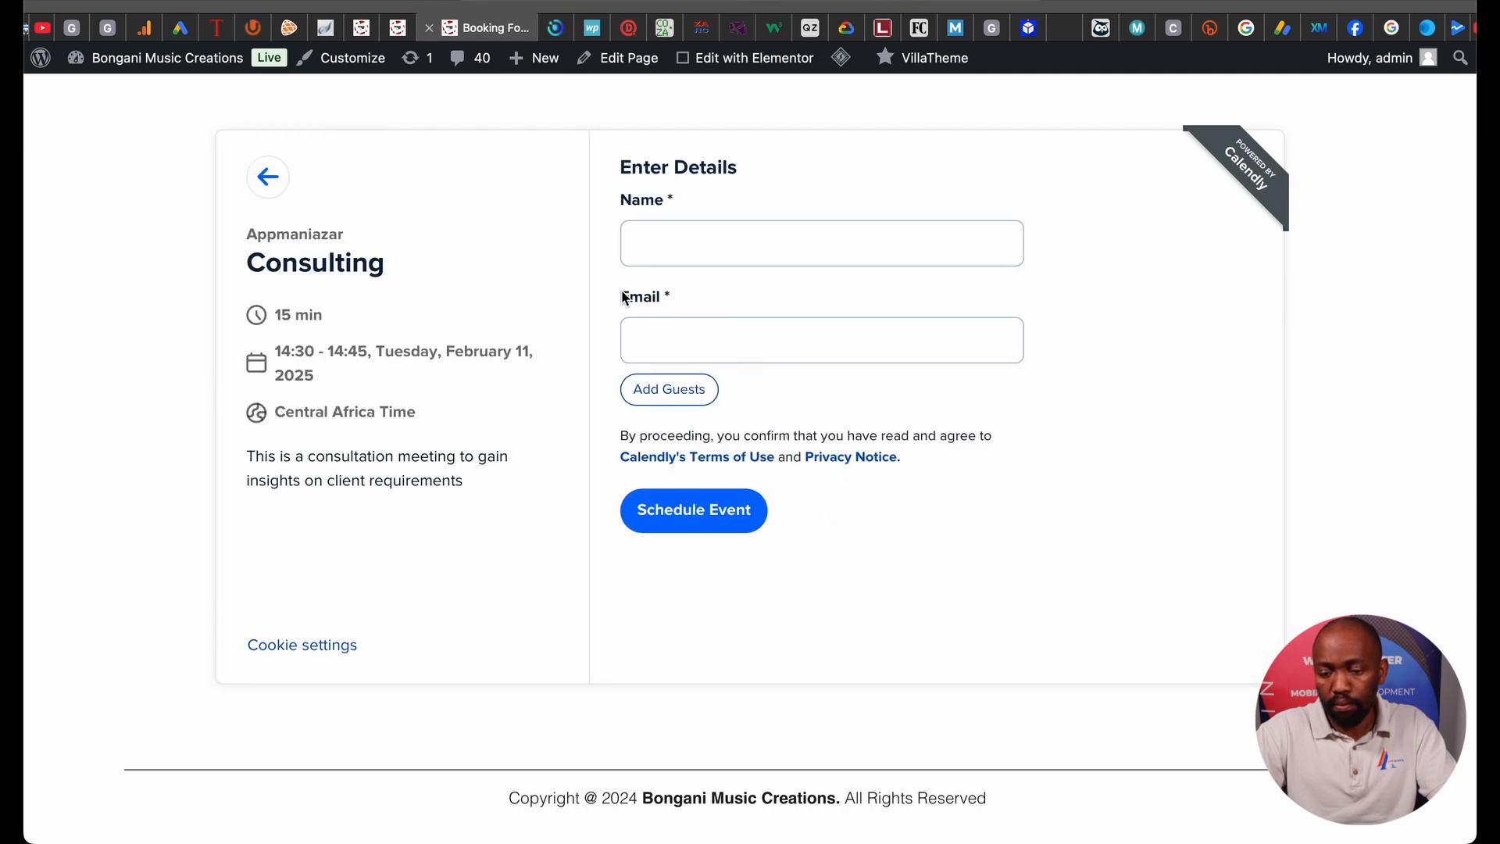
Enter a test guest name and email address, then schedule the Consulting meeting.
click(645, 248)
text(T)
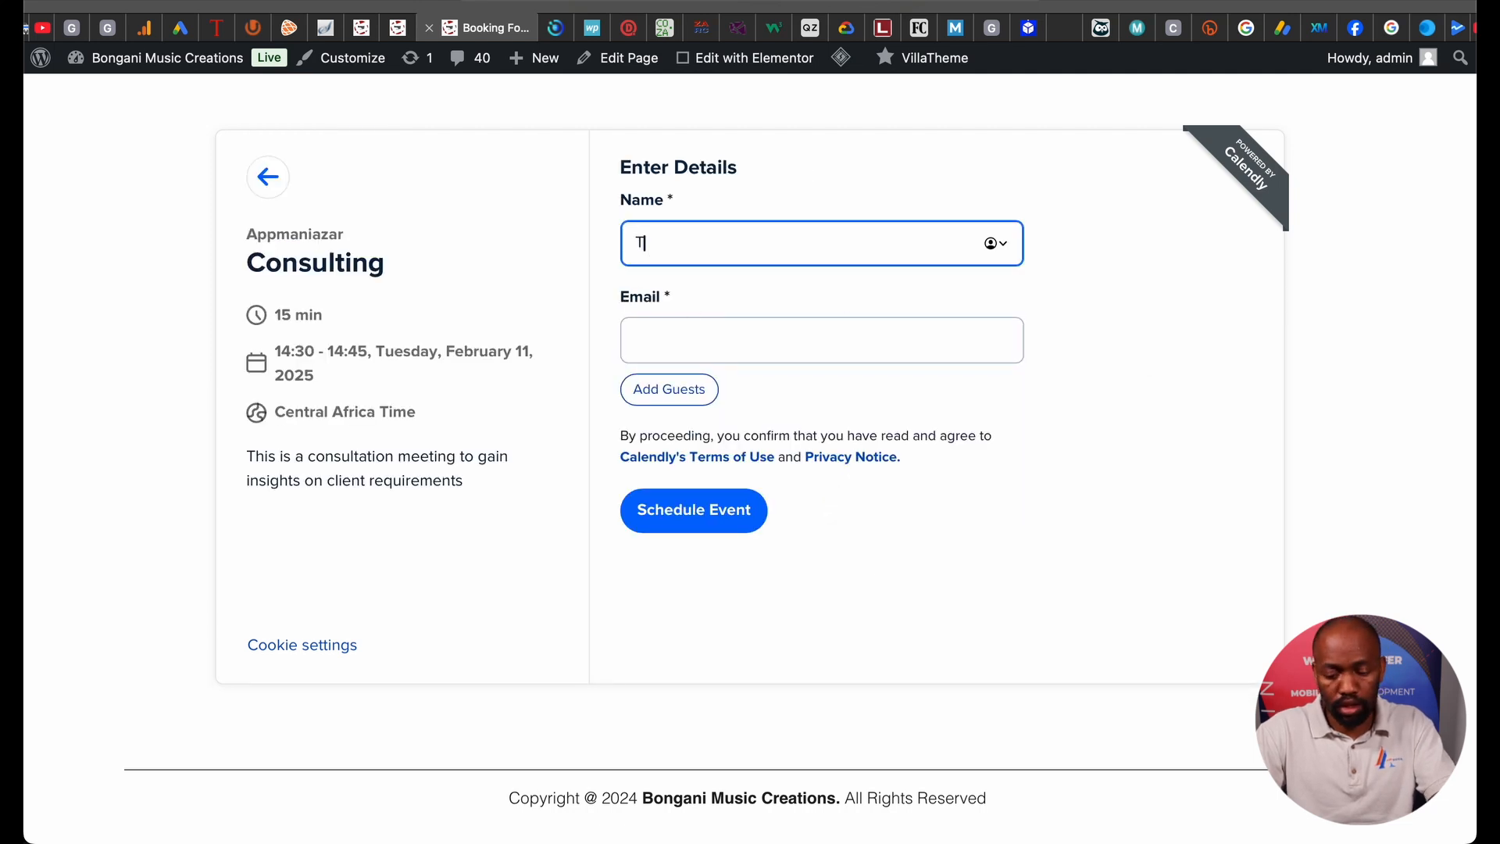
text(ester)
click(853, 340)
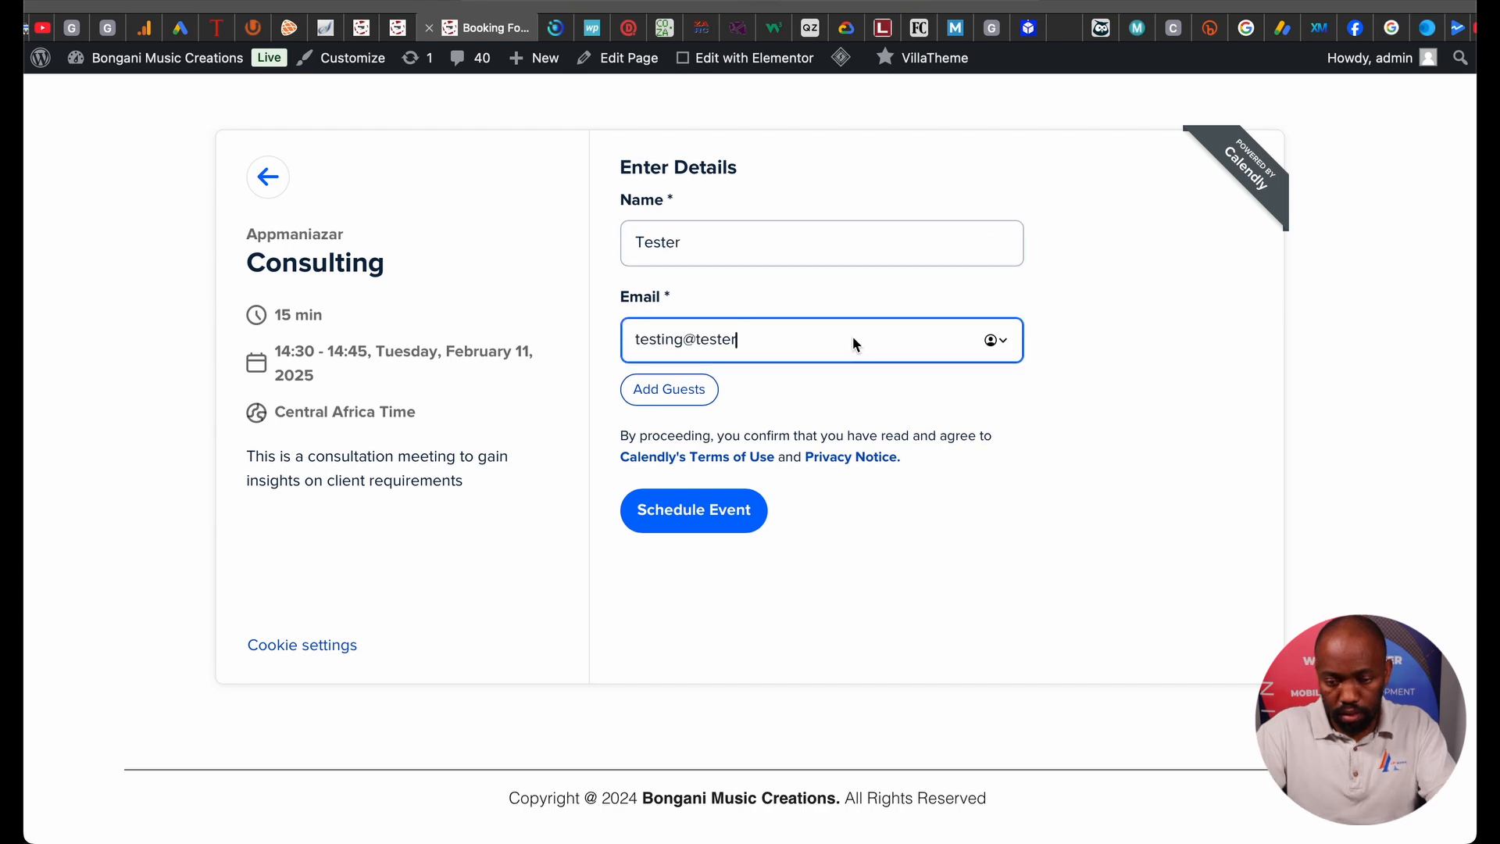
key(super+a)
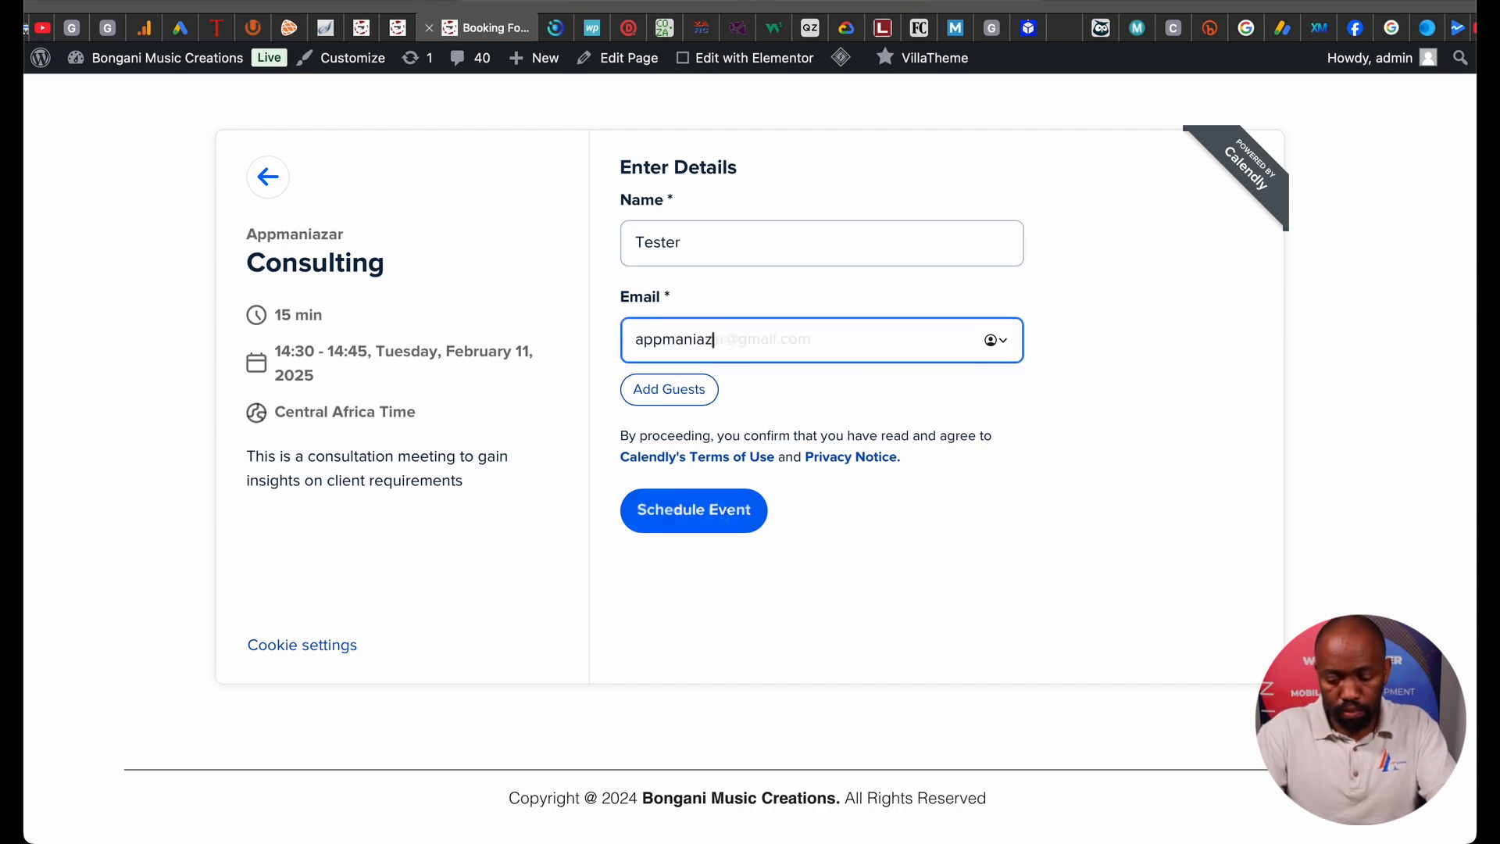
click(720, 505)
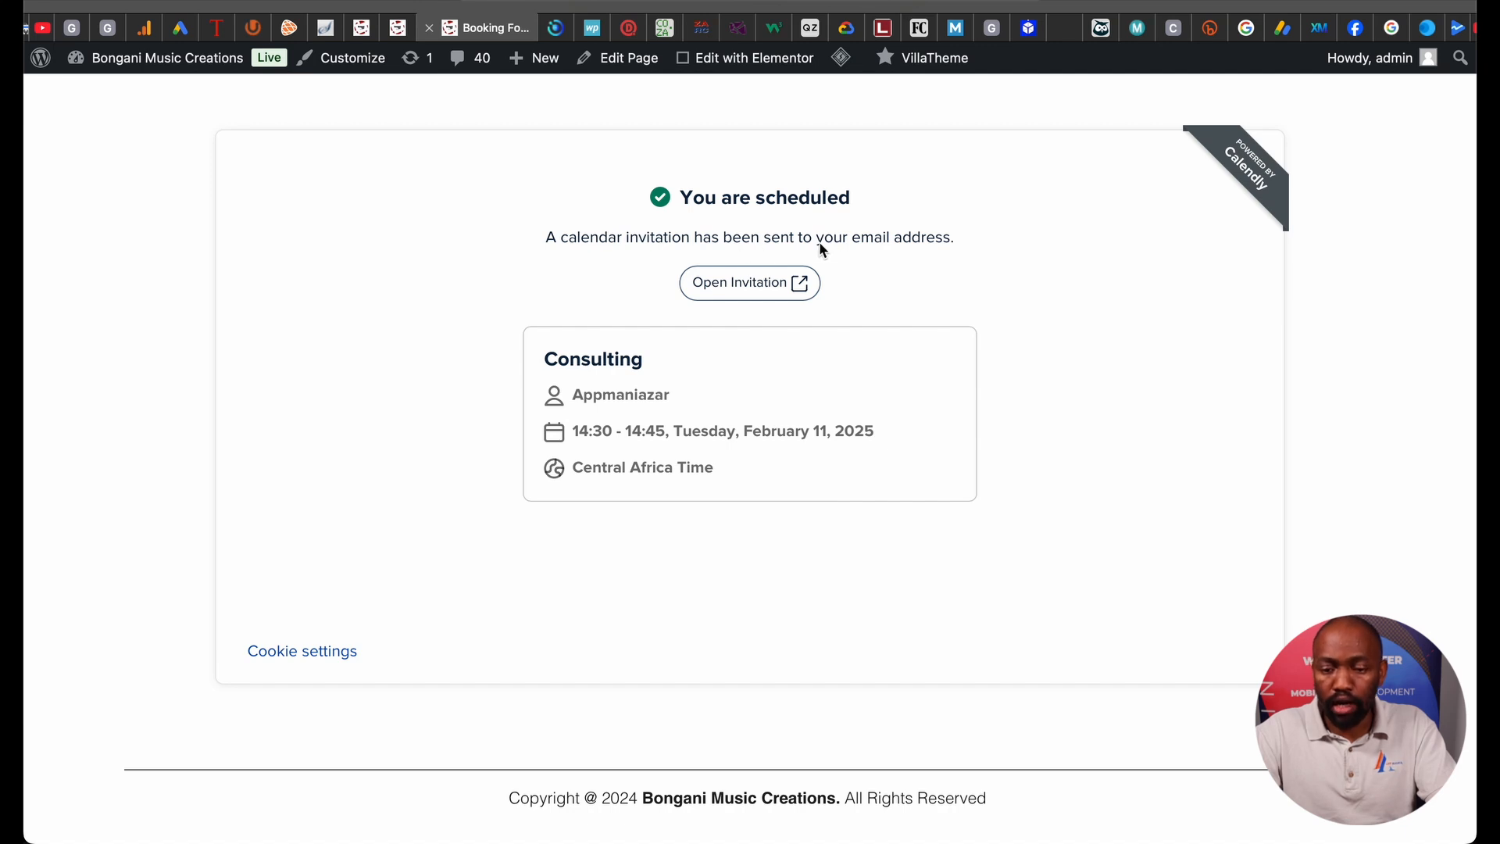
click(764, 283)
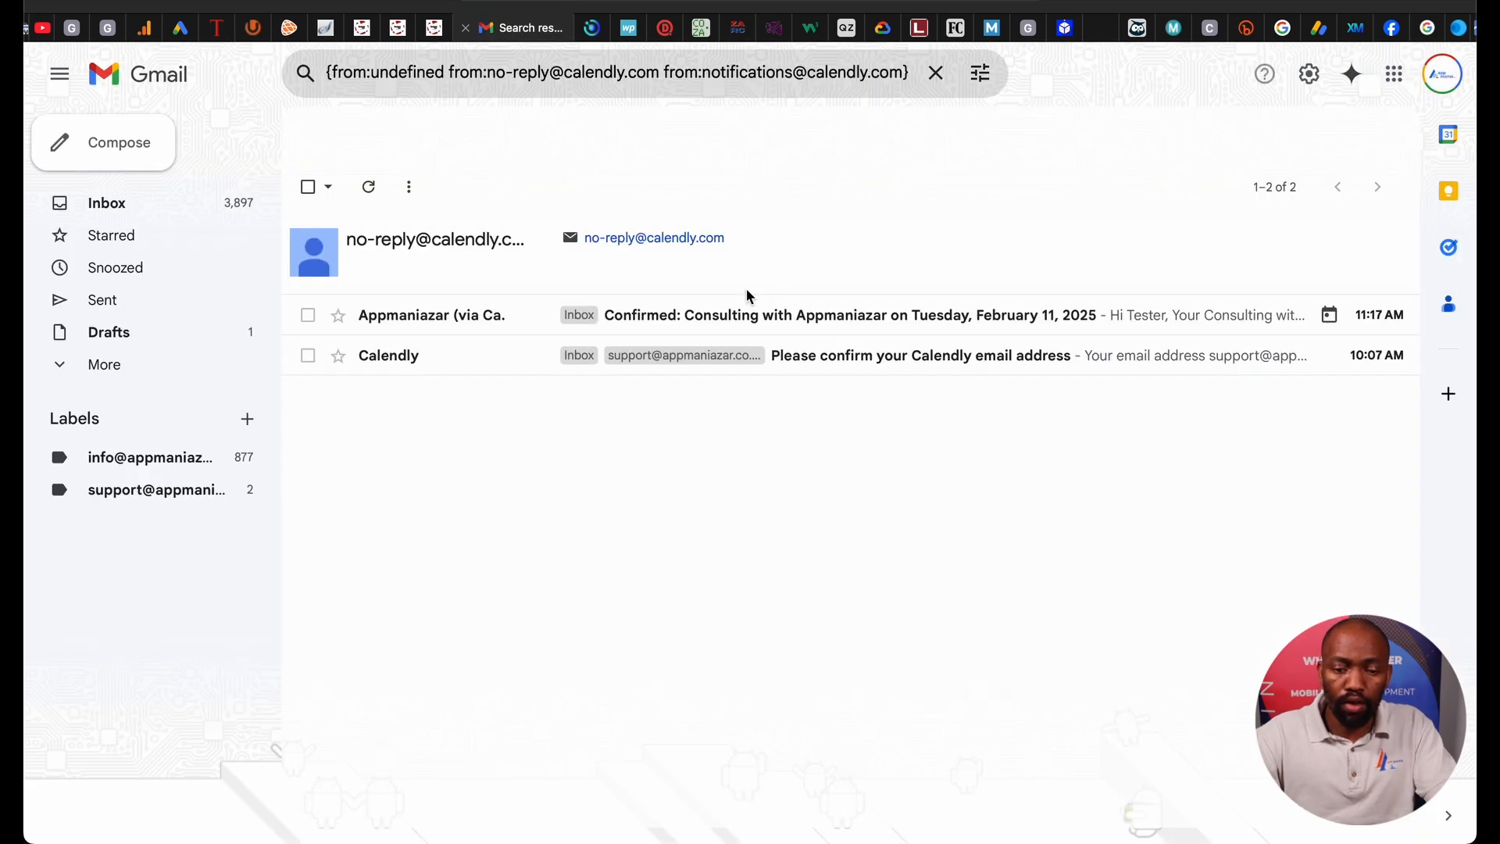
Open the Calendly confirmation email and review the Feb 11, 2:30–2:45pm invite and invite.ics attachment.
click(533, 321)
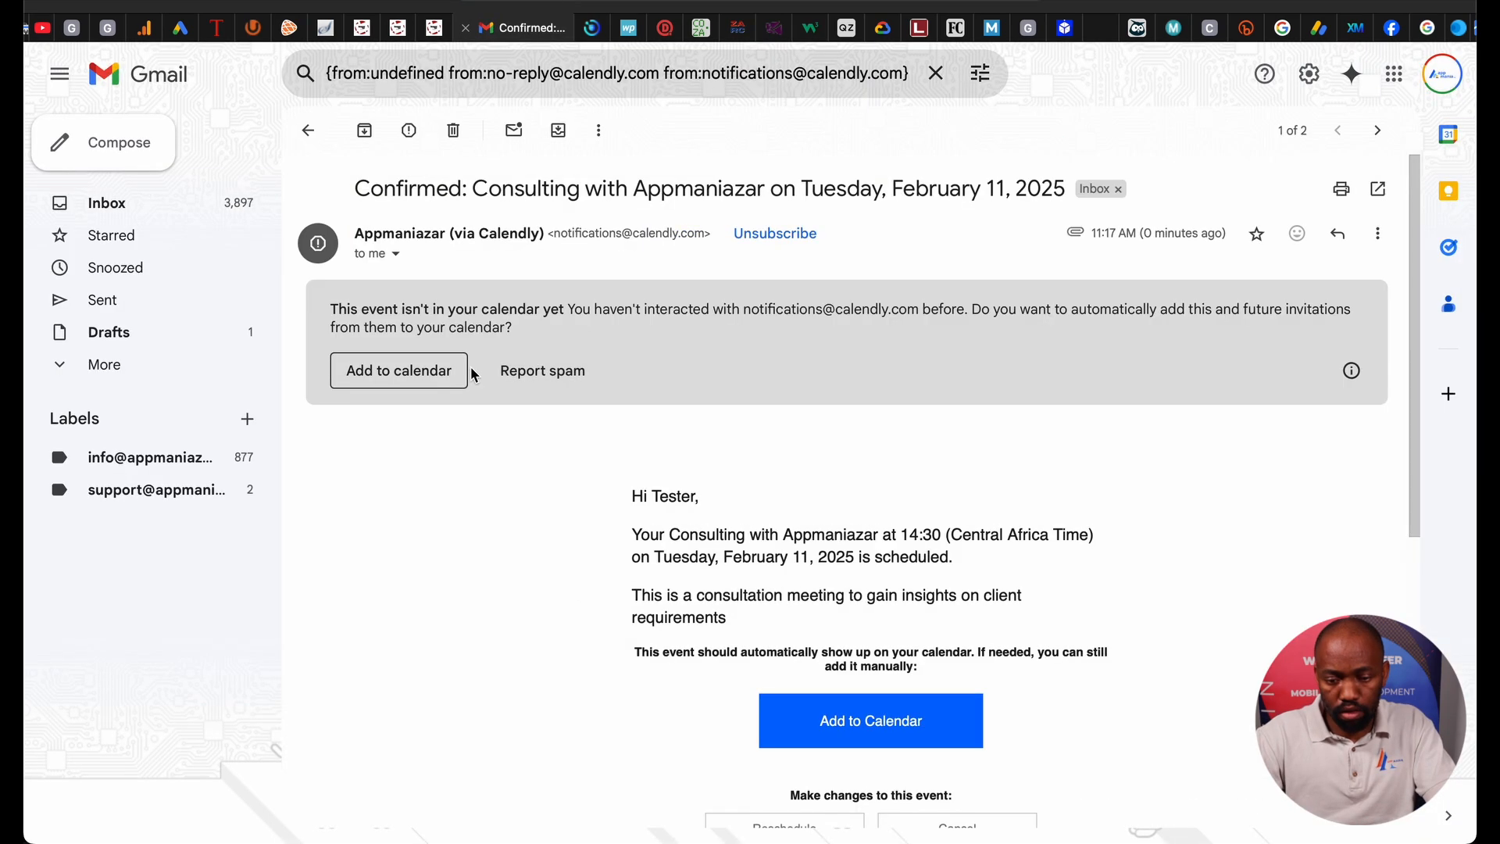
scroll(508, 569, down, 3)
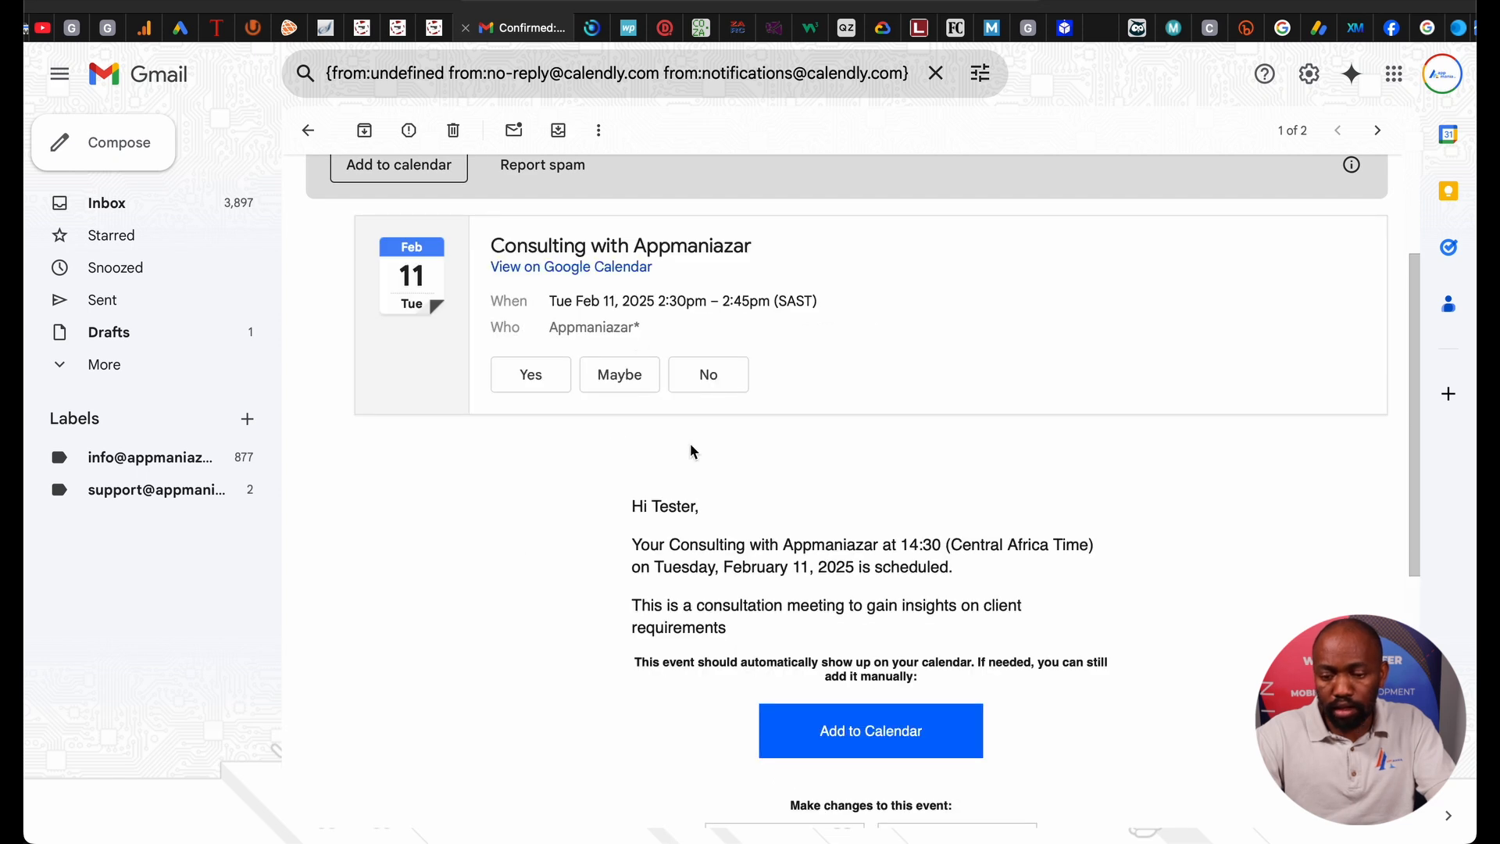
scroll(653, 592, down, 6)
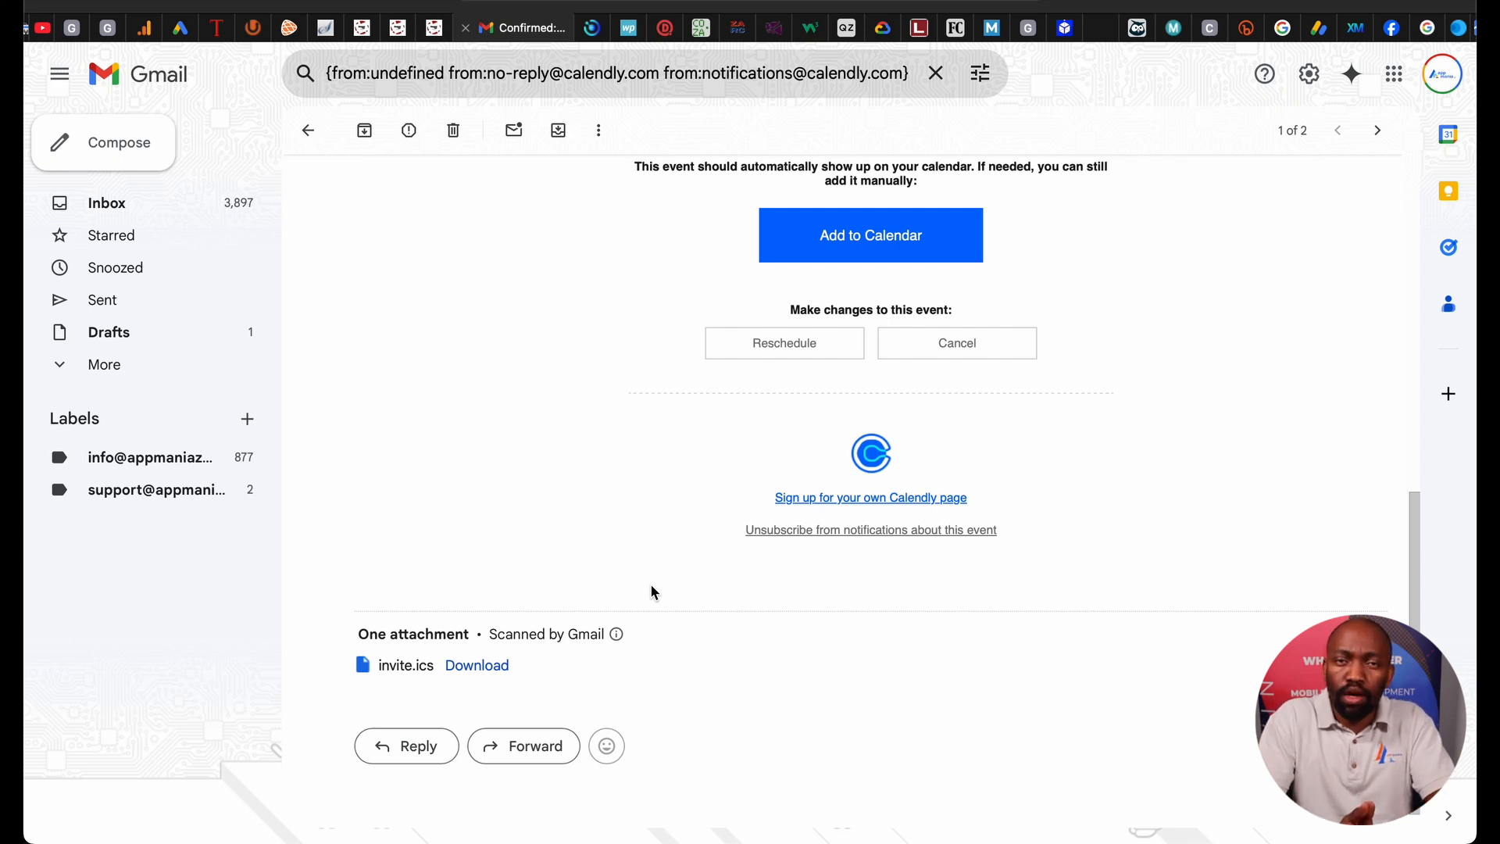
scroll(653, 592, up, 6)
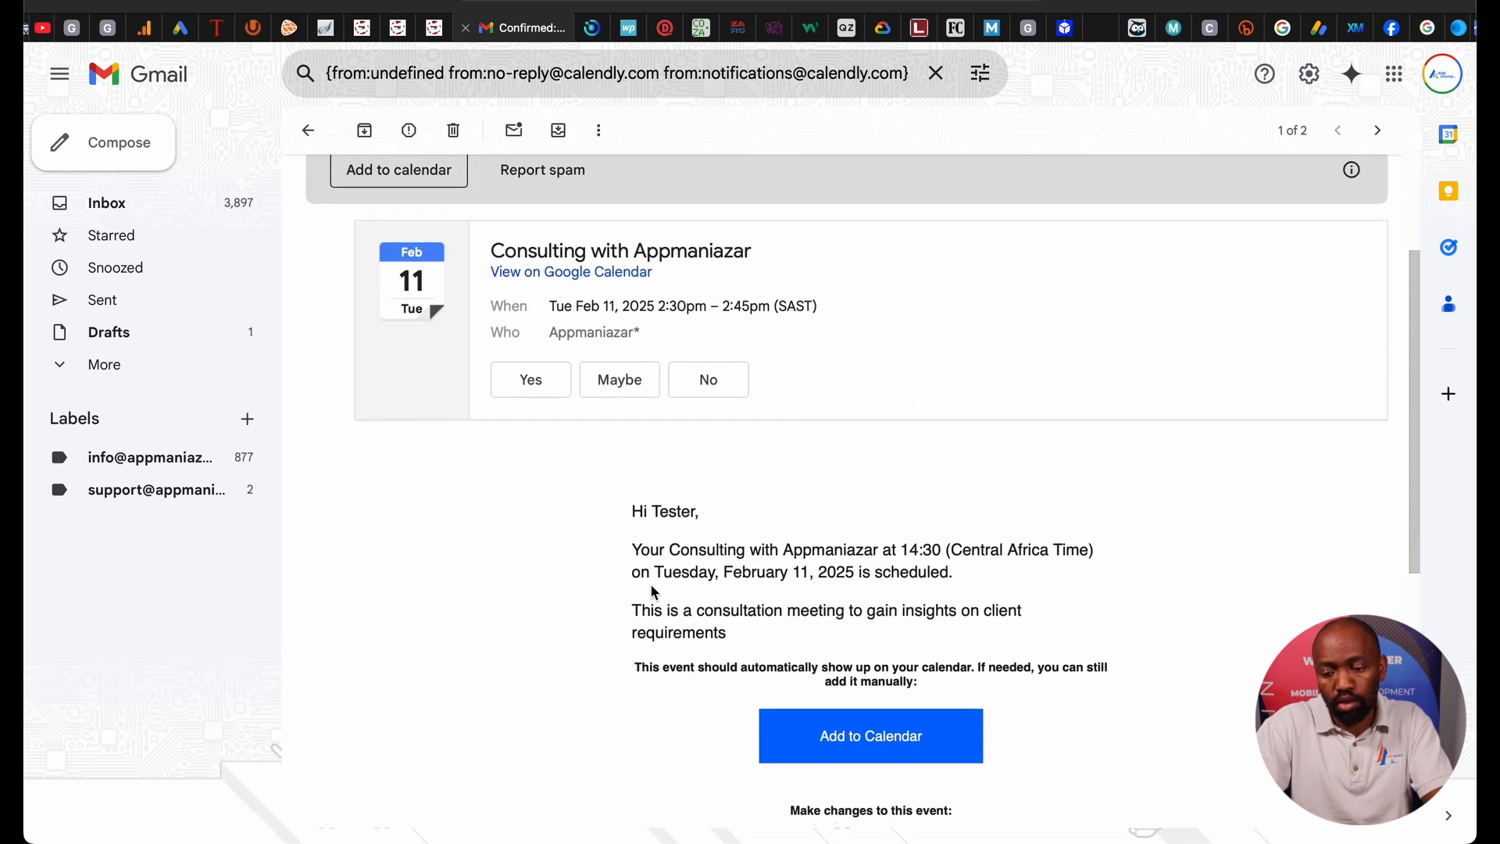
scroll(653, 592, down, 1)
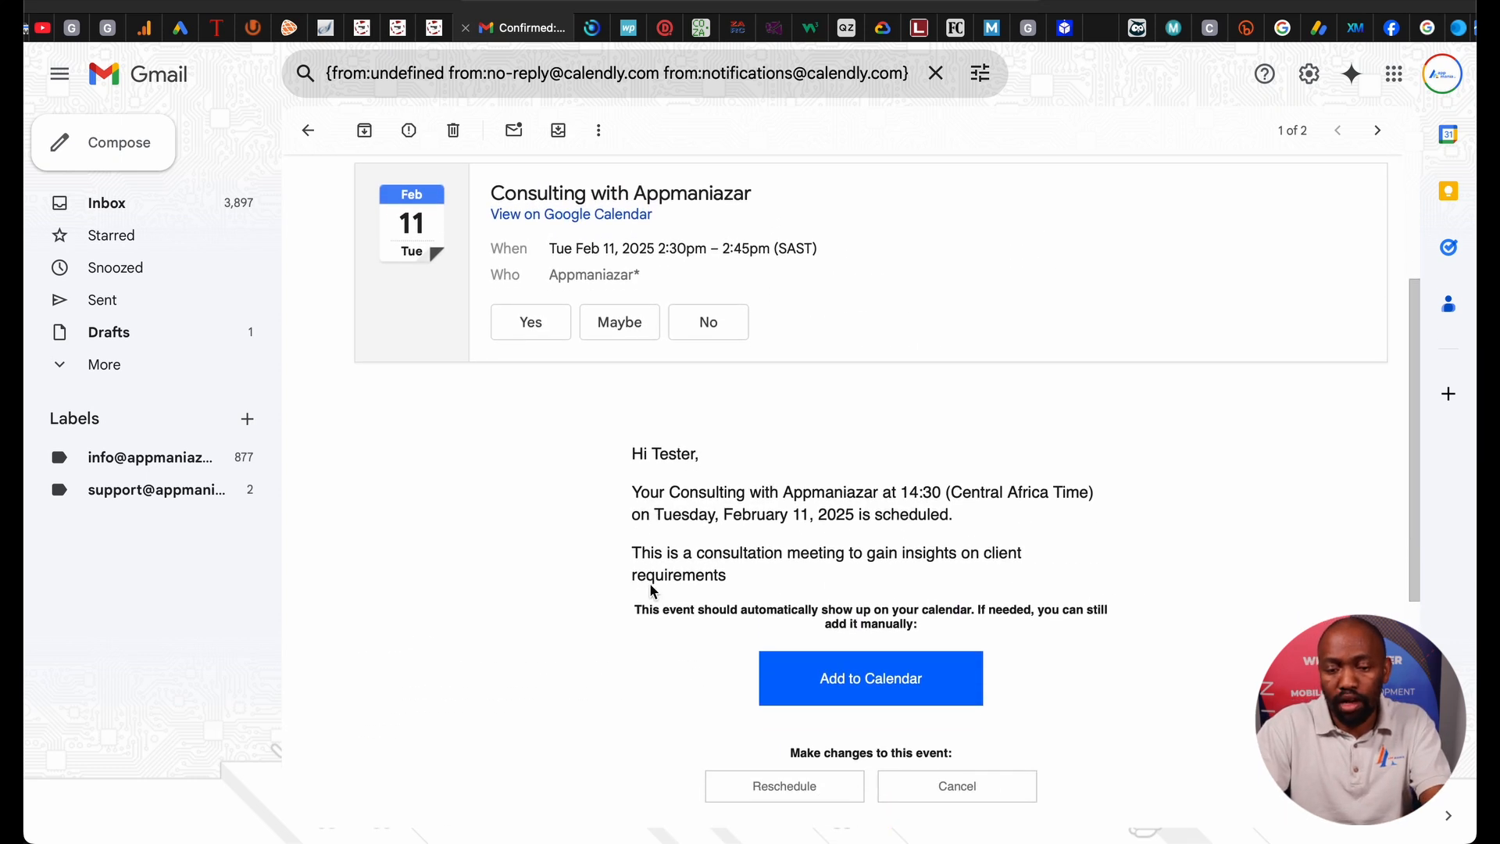